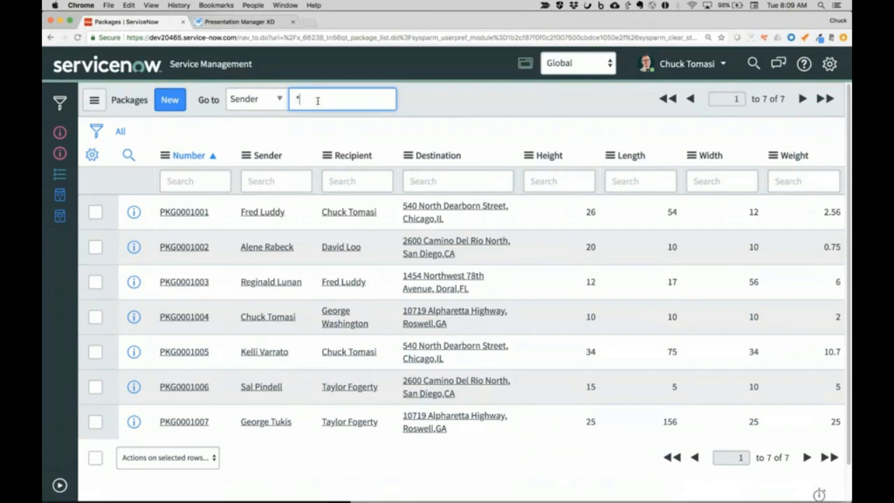
- Search the package list for senders whose name contains the given first name, using the * contains wildcard
{"action": "type", "text": "fred"}
{"action": "key", "text": "Return"}
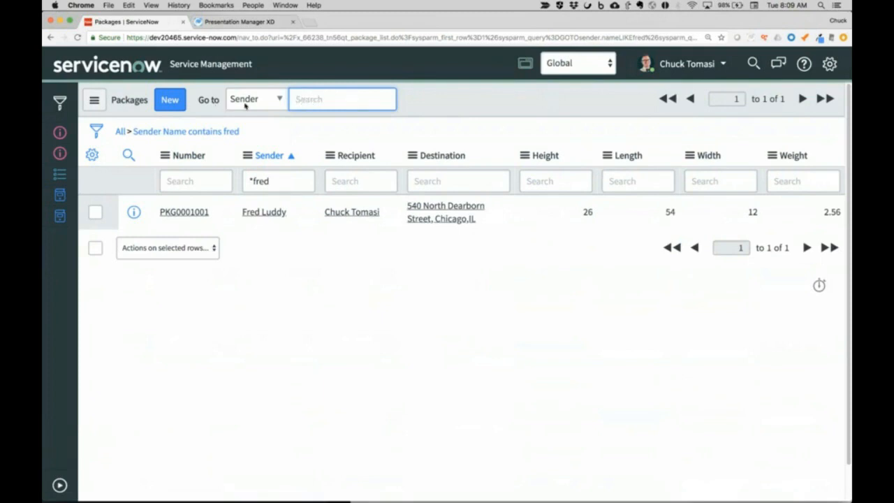
- Clear the Sender column search and remove the sender condition to list all packages
{"action": "left_click", "coordinate": [279, 180]}
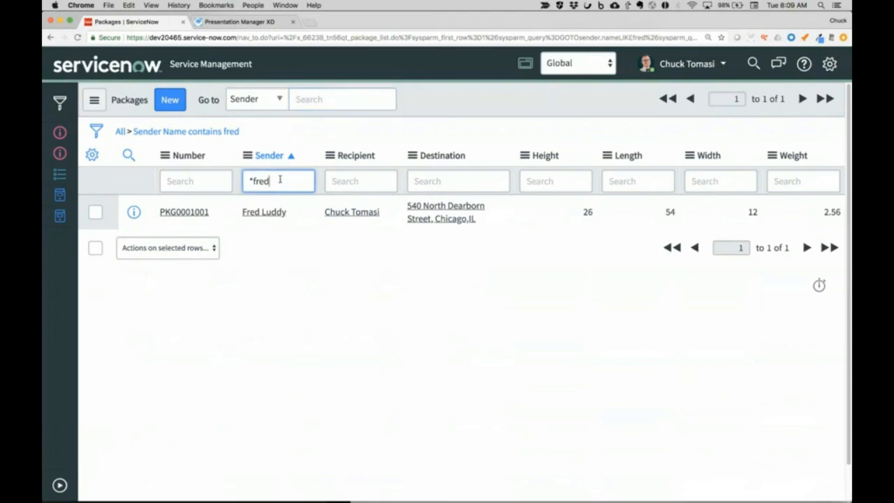
{"action": "left_click", "coordinate": [252, 99]}
{"action": "left_click", "coordinate": [252, 100]}
{"action": "triple_click", "coordinate": [276, 181]}
{"action": "key", "text": "BackSpace"}
{"action": "left_click", "coordinate": [120, 132]}
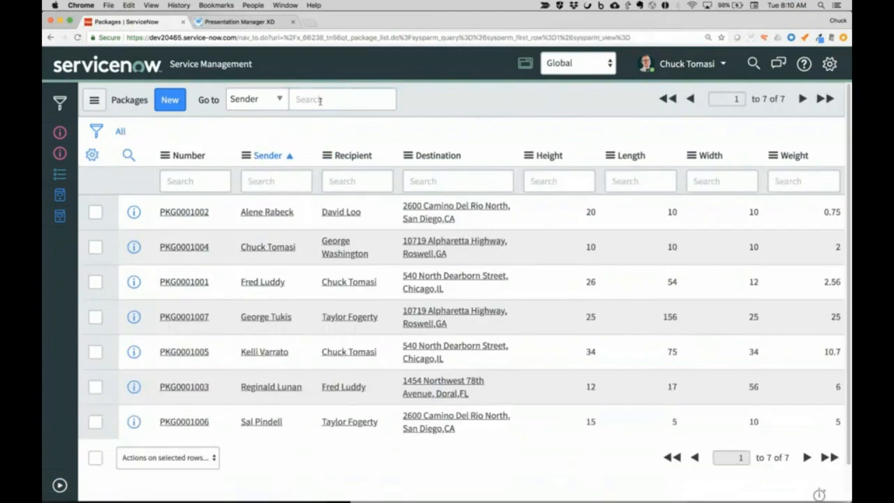
{"action": "left_click", "coordinate": [320, 101]}
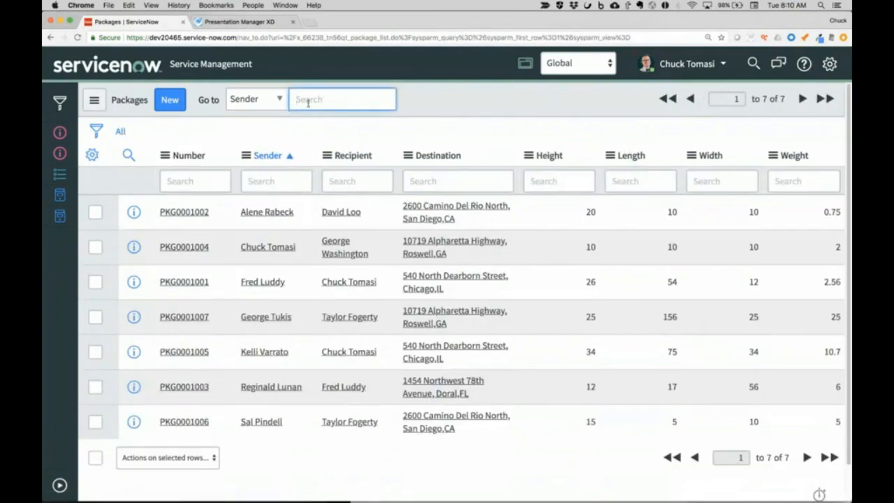
{"action": "type", "text": "%"}
{"action": "key", "text": "BackSpace"}
{"action": "left_click", "coordinate": [249, 99]}
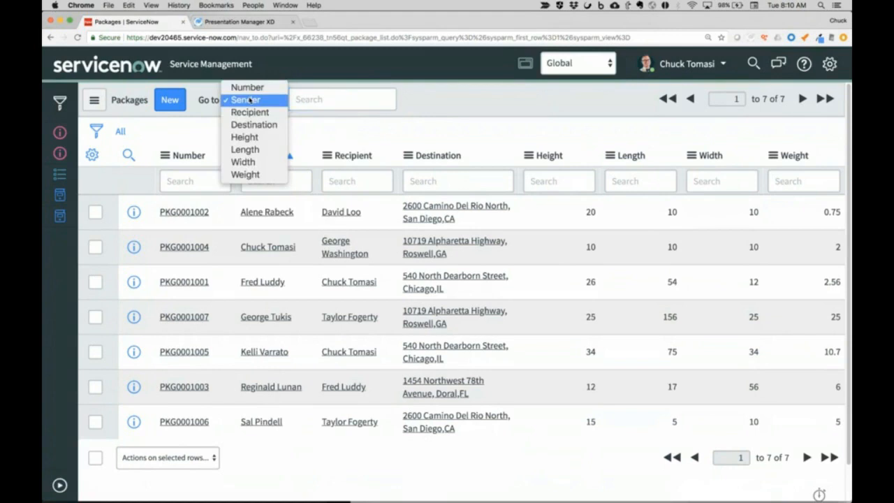
{"action": "left_click", "coordinate": [207, 97]}
- Filter the packages to recipients whose name ends with i by searching the Recipient column for %i
{"action": "left_click", "coordinate": [341, 181]}
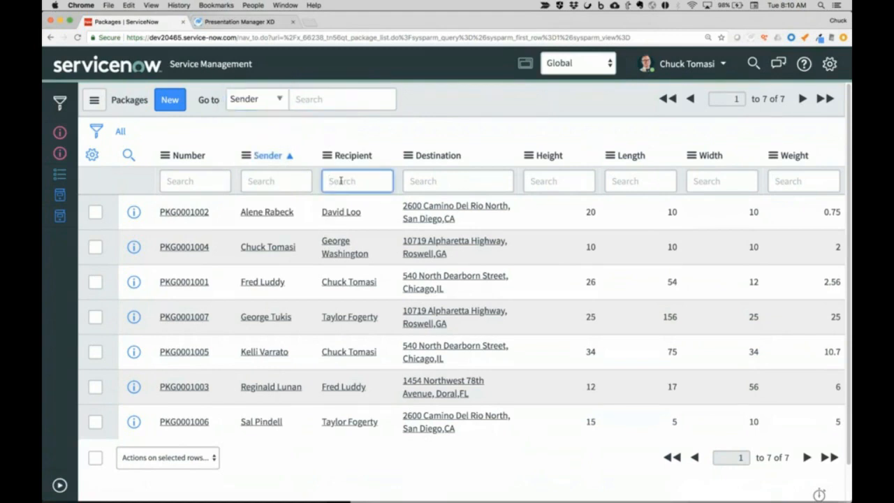
{"action": "type", "text": "%i"}
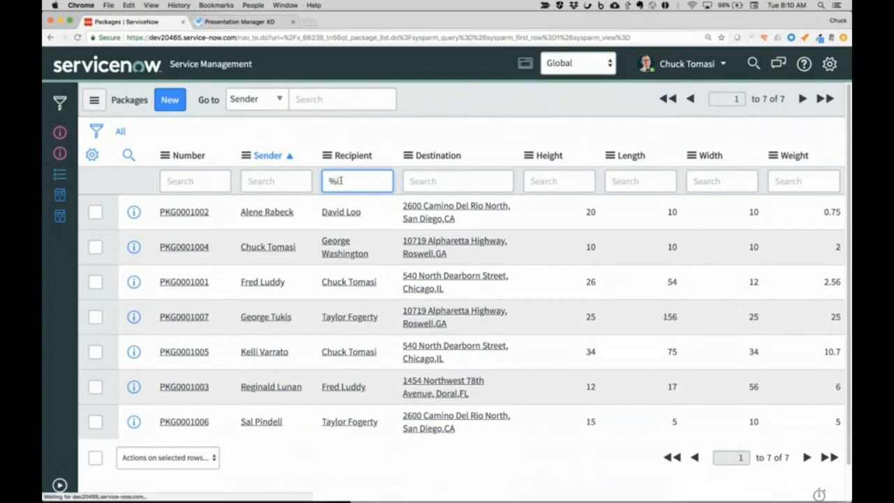
{"action": "key", "text": "Return"}
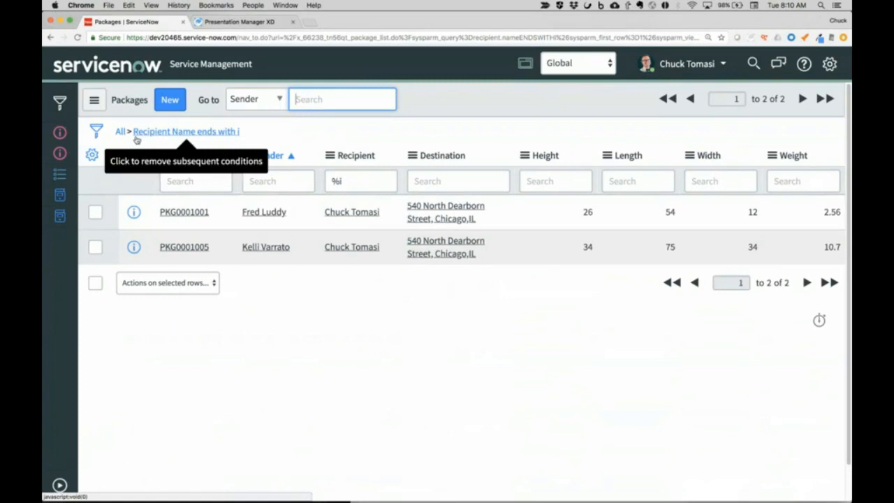
- Filter the packages to recipients whose name starts with c by replacing the Recipient column search with c
{"action": "left_click", "coordinate": [345, 181]}
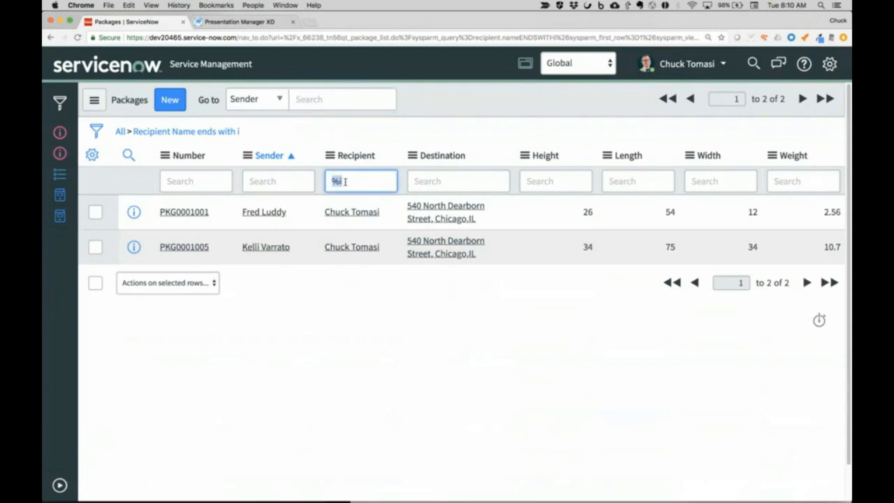
{"action": "key", "text": "Left"}
{"action": "type", "text": "c"}
{"action": "key", "text": "Return"}
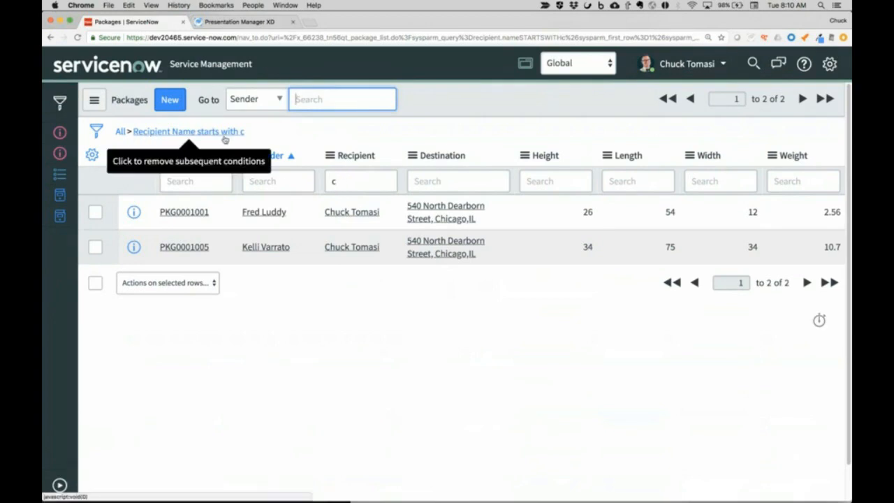
- Clear the Recipient column search and remove the starts-with condition to list all packages
{"action": "left_click", "coordinate": [349, 182]}
{"action": "key", "text": "BackSpace"}
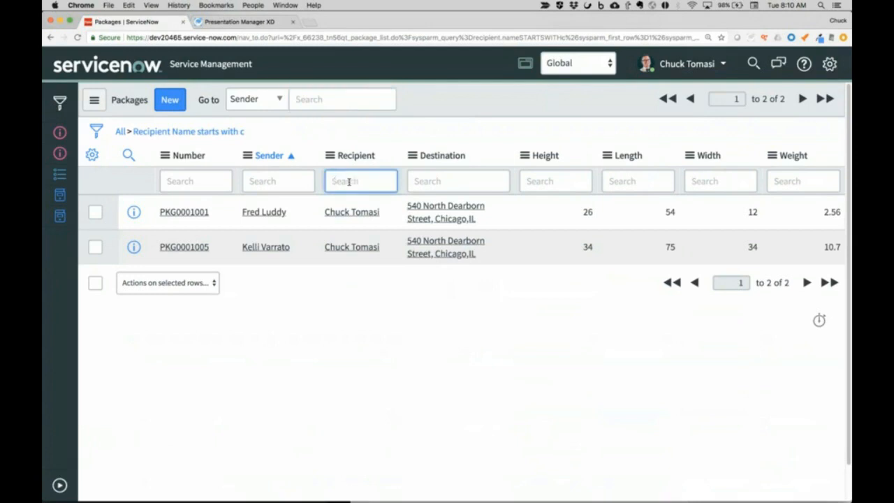
{"action": "type", "text": "="}
{"action": "key", "text": "BackSpace"}
{"action": "left_click", "coordinate": [117, 132]}
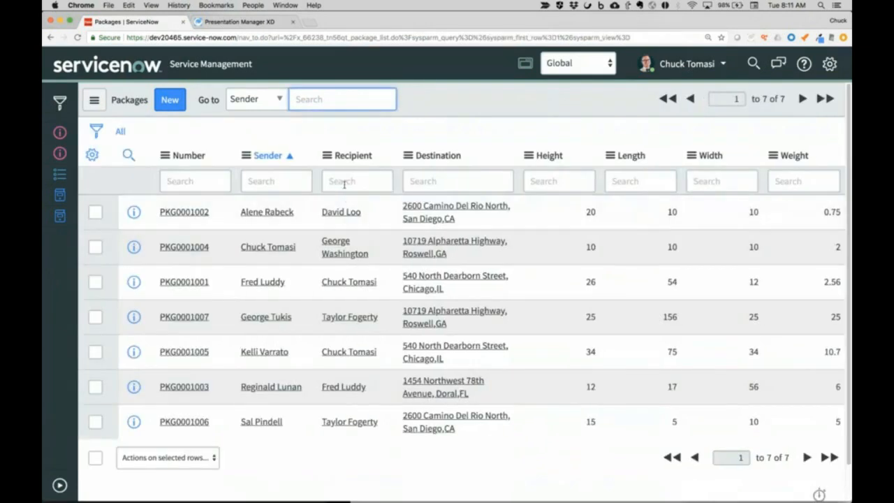
- Filter the Recipient column for an exact match, using = followed by the full name of the recipient of PKG0001007
{"action": "left_click", "coordinate": [344, 182]}
{"action": "type", "text": "="}
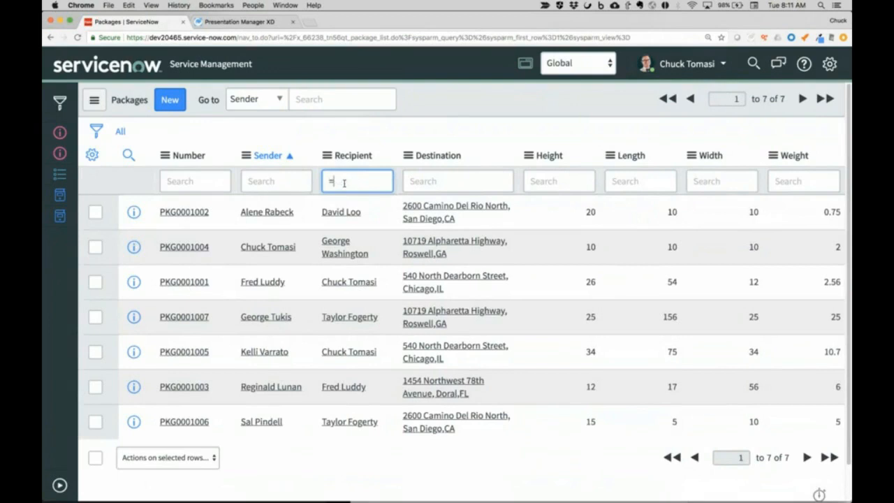
{"action": "right_click", "coordinate": [339, 317]}
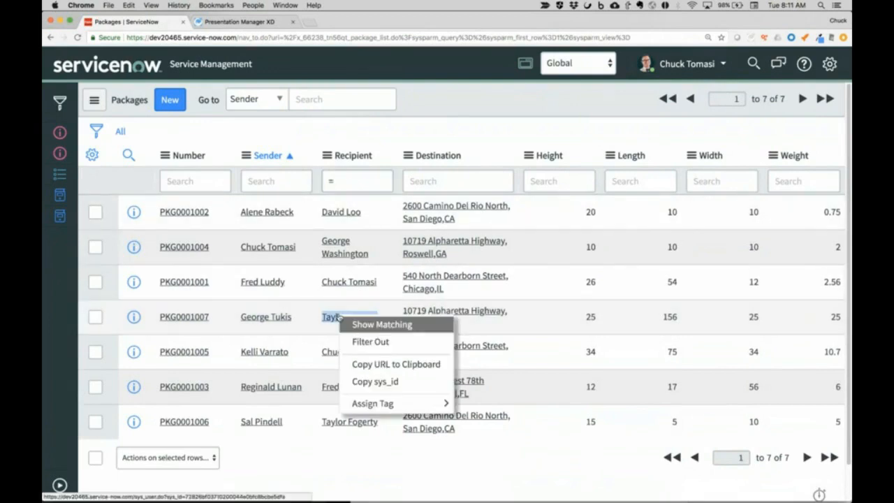
{"action": "key", "text": "Escape"}
{"action": "left_click", "coordinate": [349, 180]}
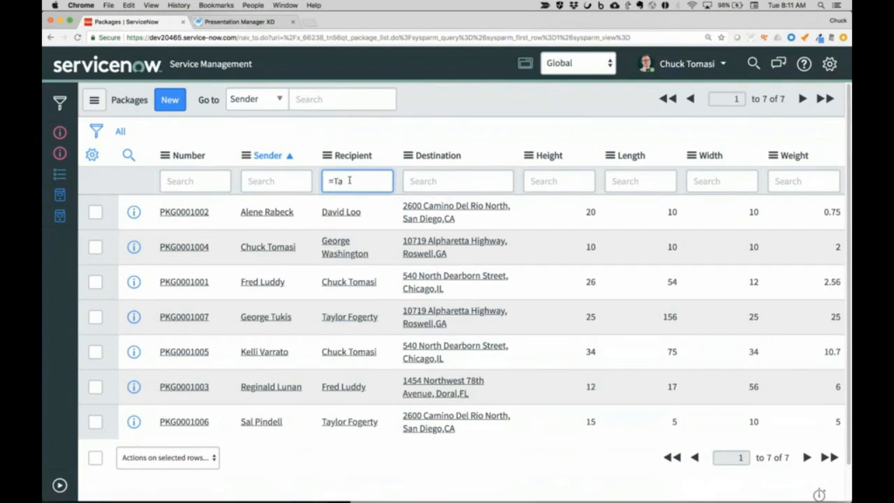
{"action": "key", "text": "Return"}
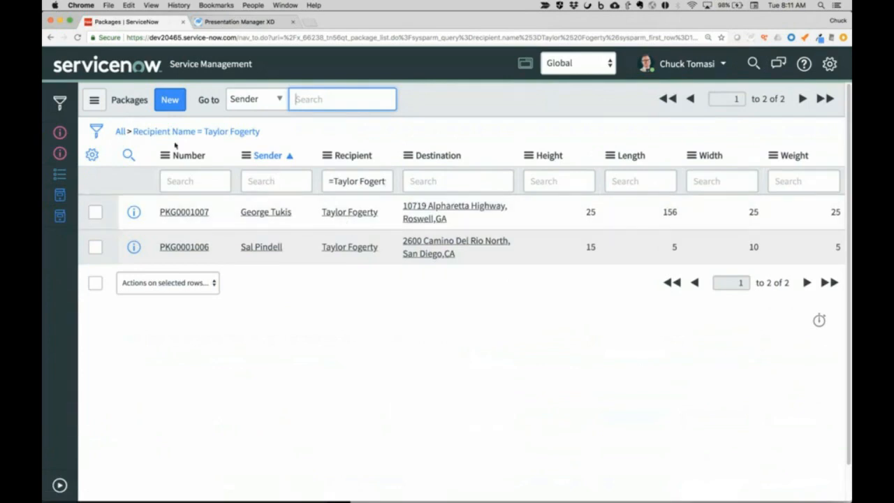
- Exclude that recipient from the list by changing the Recipient search operator to !=
{"action": "left_click", "coordinate": [329, 181]}
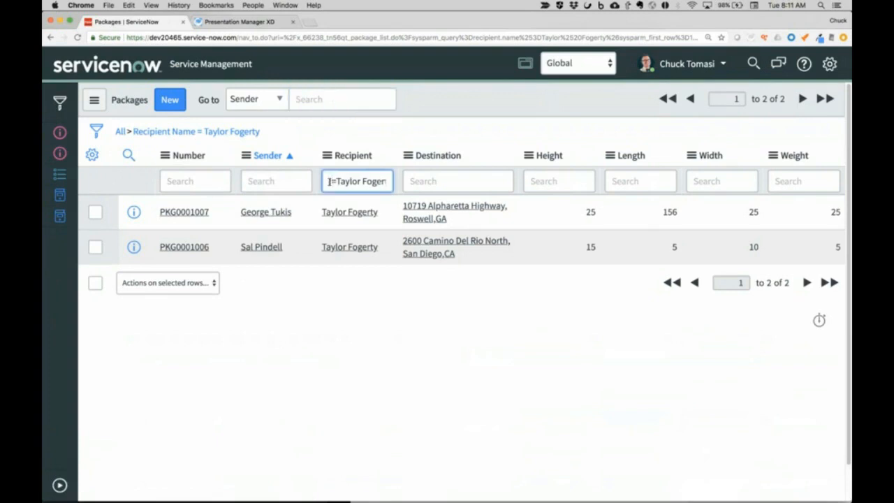
{"action": "type", "text": "!"}
{"action": "key", "text": "Return"}
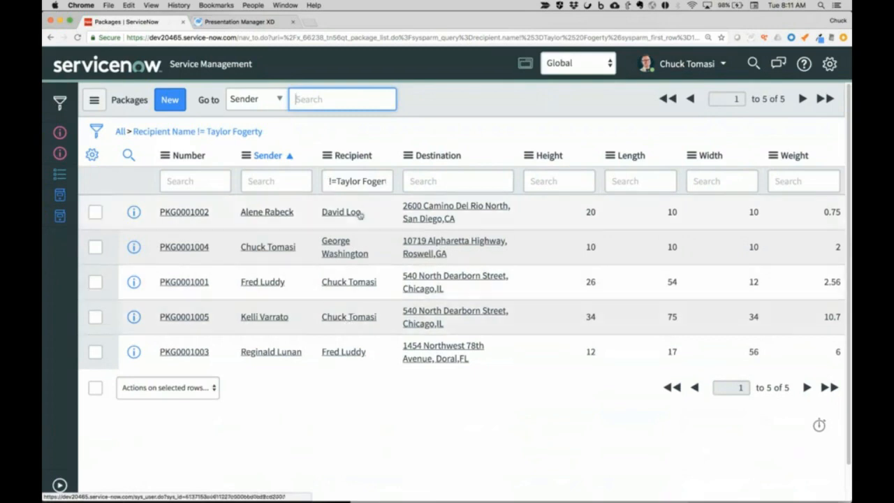
- Filter the packages to recipients whose name does not contain a by replacing the Recipient search with !*a
{"action": "left_click", "coordinate": [336, 181]}
{"action": "key", "text": "BackSpace"}
{"action": "key", "text": "BackSpace"}
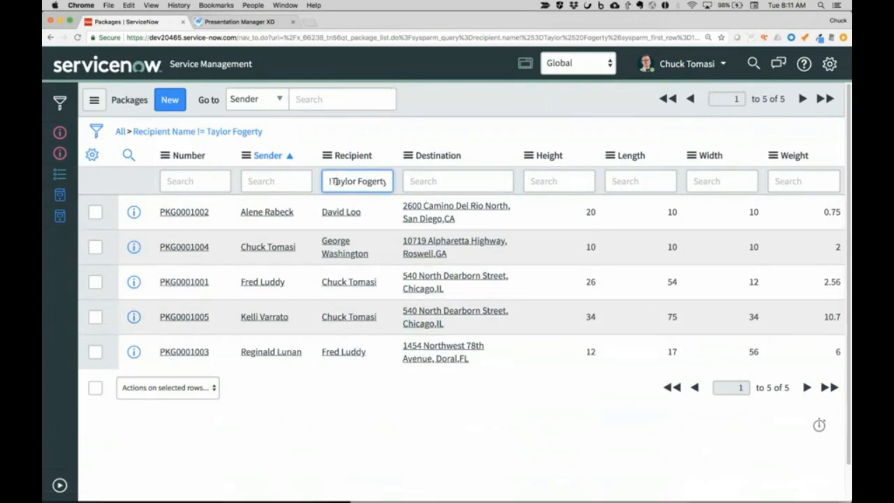
{"action": "key", "text": "shift+Right"}
{"action": "key", "text": "shift+Right"}
{"action": "key", "text": "shift+Right"}
{"action": "key", "text": "shift+Right"}
{"action": "key", "text": "shift+Right"}
{"action": "key", "text": "shift+Right"}
{"action": "key", "text": "shift+Right"}
{"action": "key", "text": "shift+Right"}
{"action": "key", "text": "shift+Right"}
{"action": "key", "text": "shift+Right"}
{"action": "key", "text": "shift+Right"}
{"action": "key", "text": "shift+Right"}
{"action": "key", "text": "shift+Right"}
{"action": "key", "text": "shift+Right"}
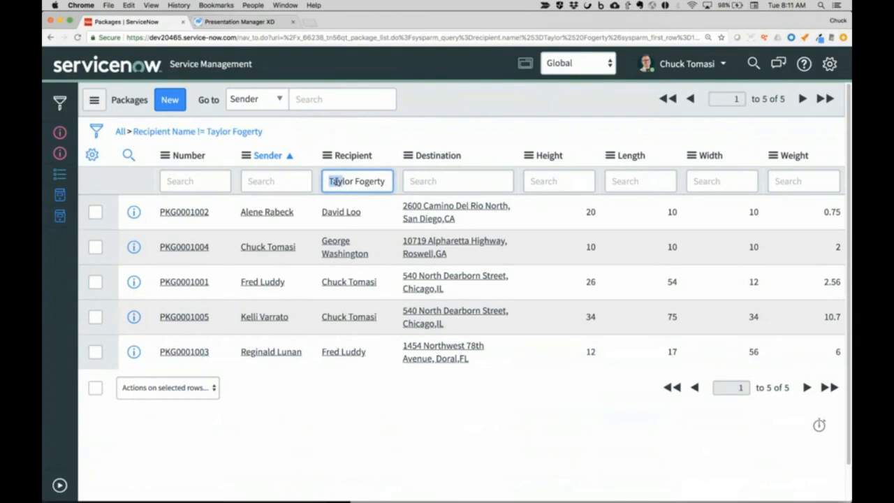
{"action": "key", "text": "shift+Right"}
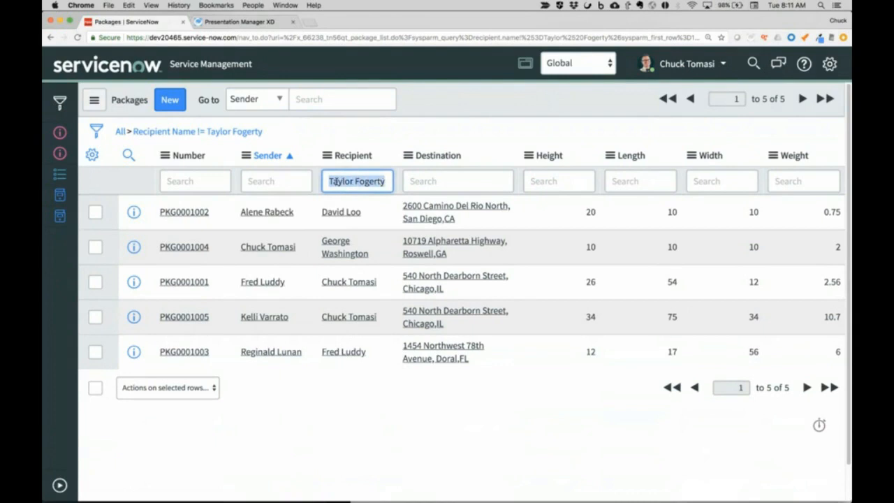
{"action": "type", "text": "!*B"}
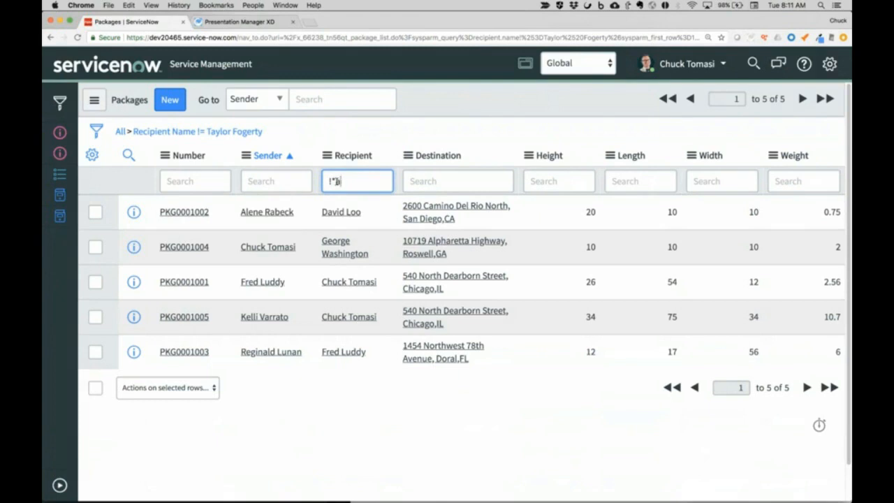
{"action": "key", "text": "Return"}
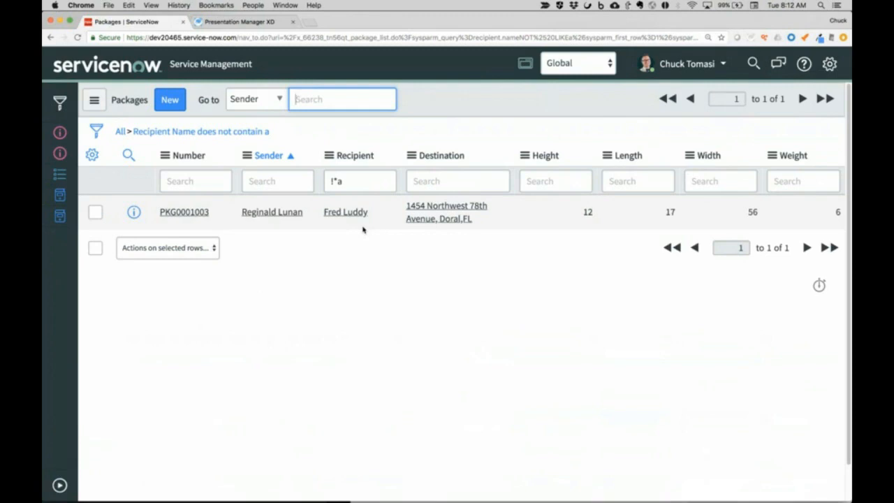
{"action": "left_click", "coordinate": [270, 102]}
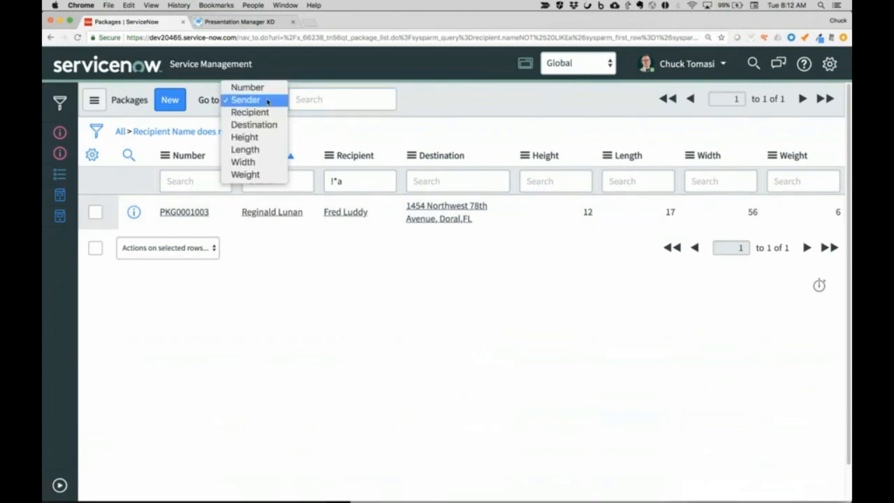
{"action": "left_click", "coordinate": [267, 102]}
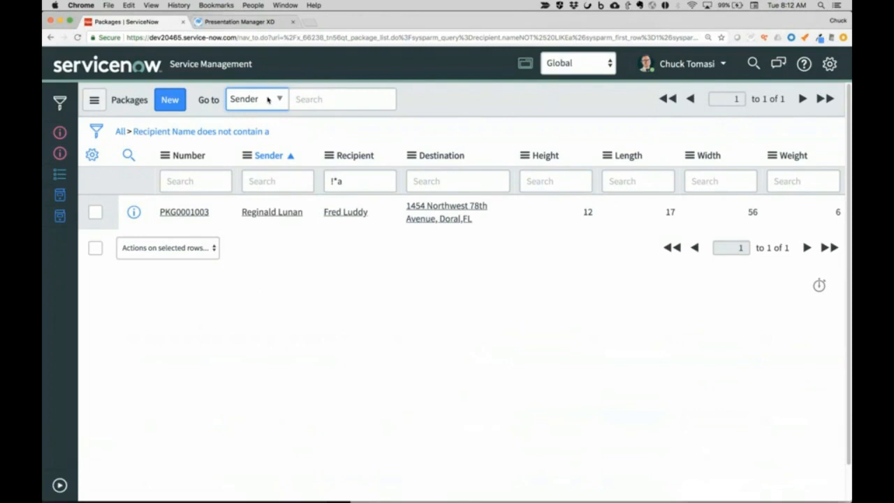
{"action": "left_click", "coordinate": [268, 99]}
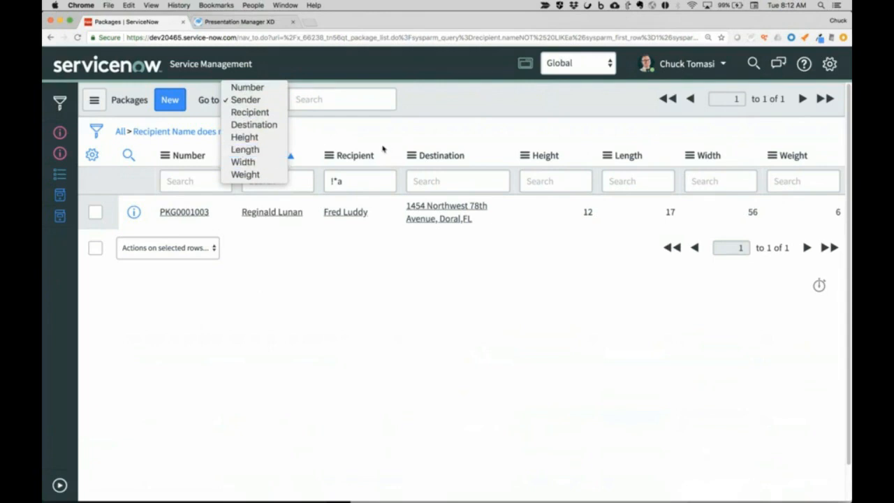
{"action": "left_click", "coordinate": [346, 128]}
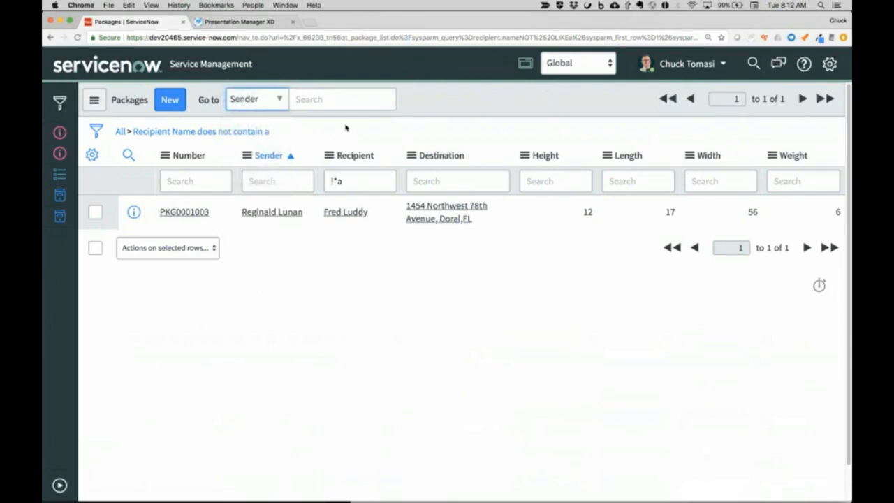
{"action": "left_click", "coordinate": [267, 105]}
{"action": "left_click", "coordinate": [266, 103]}
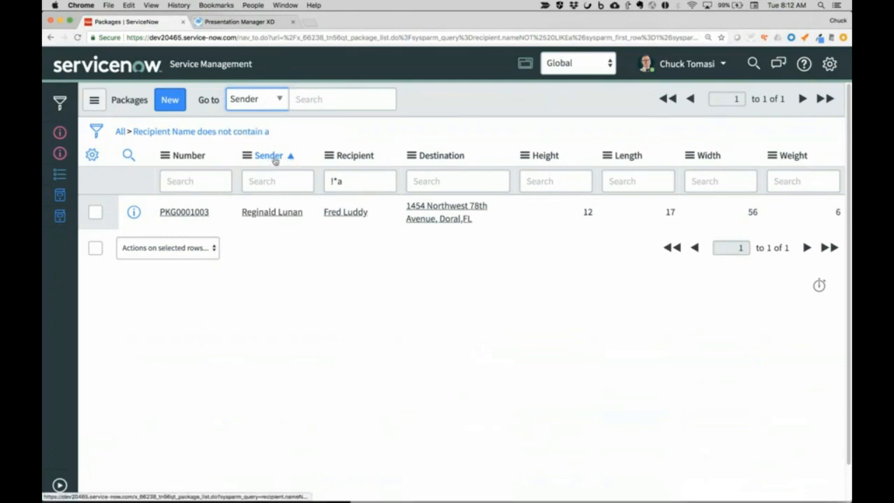
- Sort the filtered package list in ascending order by Number, and re-sort it by Destination
{"action": "left_click", "coordinate": [188, 155]}
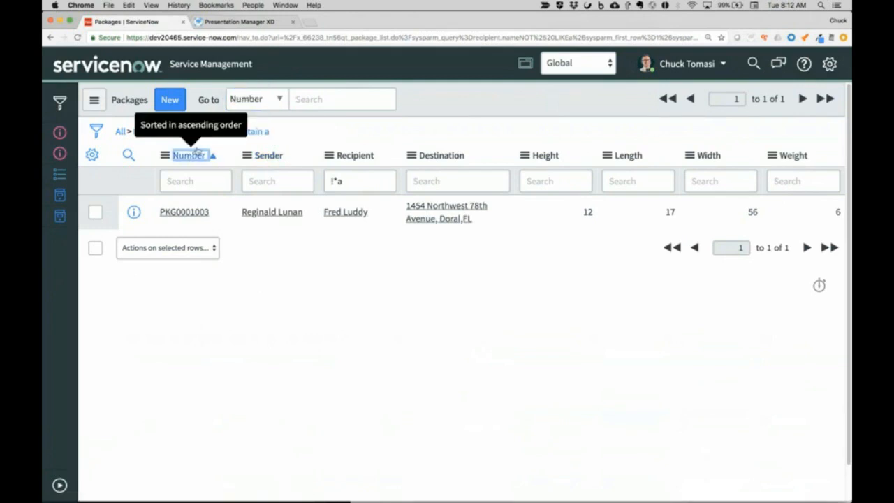
{"action": "left_click", "coordinate": [455, 155]}
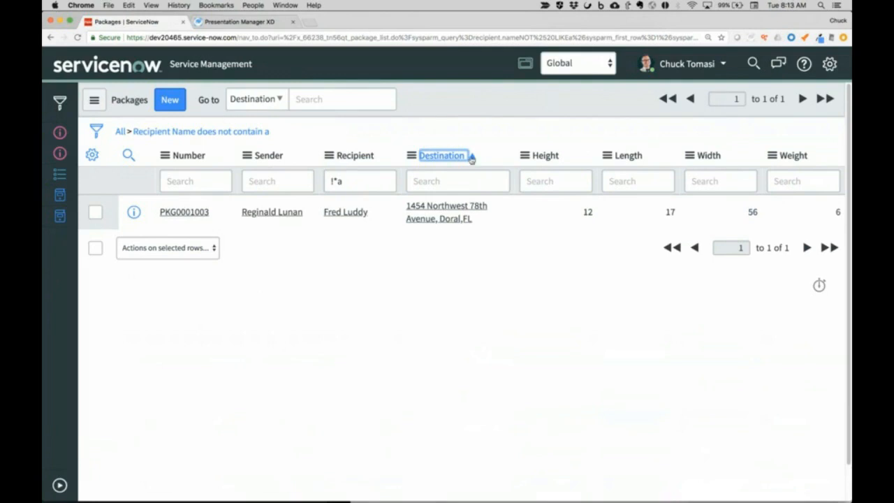
- Clear the Recipient column search and remove the does-not-contain condition to list all packages
{"action": "left_click", "coordinate": [340, 181]}
{"action": "key", "text": "BackSpace"}
{"action": "key", "text": "BackSpace"}
{"action": "key", "text": "BackSpace"}
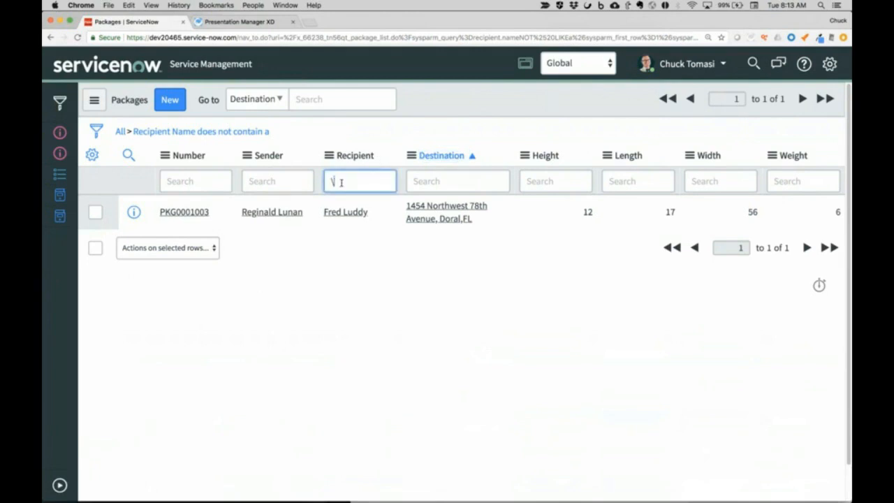
{"action": "left_click", "coordinate": [120, 132]}
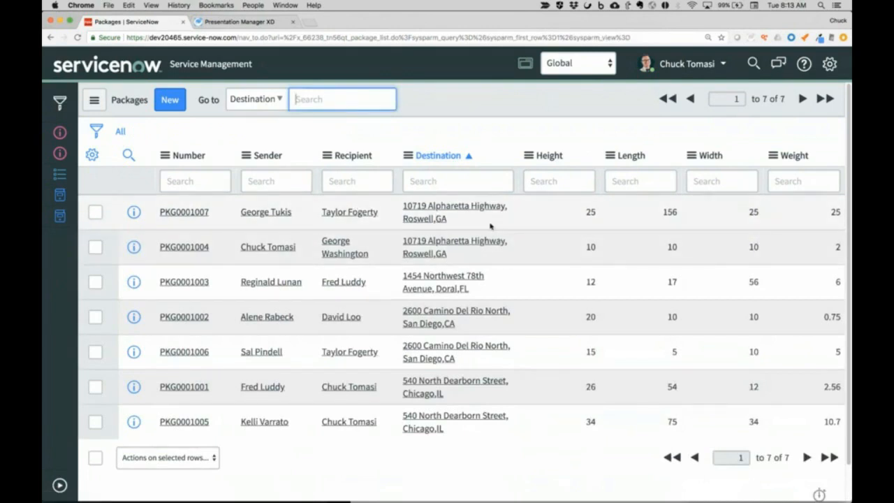
- Group the package list by Destination and expand the Roswell, GA group
{"action": "left_click", "coordinate": [411, 156]}
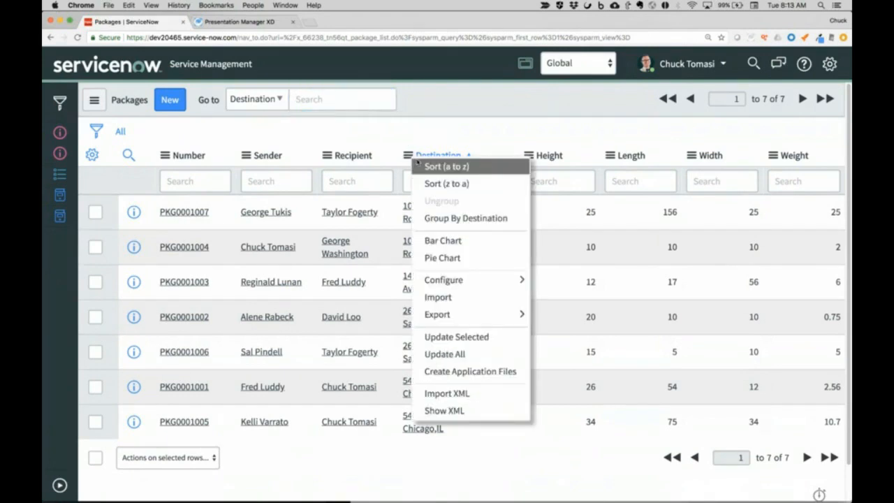
{"action": "left_click", "coordinate": [449, 219]}
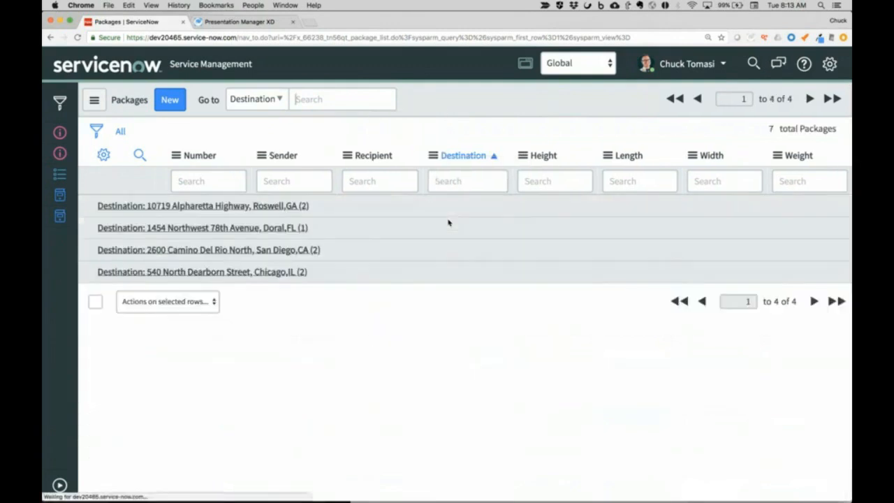
{"action": "left_click", "coordinate": [89, 207]}
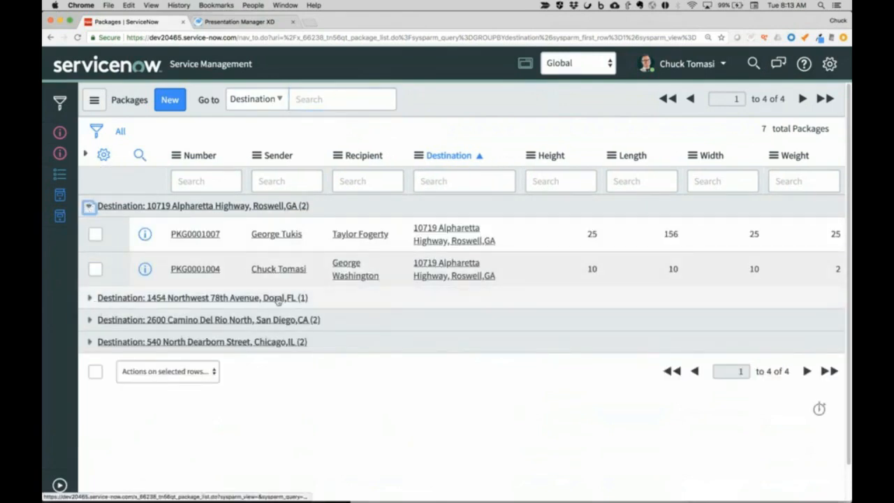
- Collapse the Roswell, GA group and ungroup the package list
{"action": "left_click", "coordinate": [89, 206]}
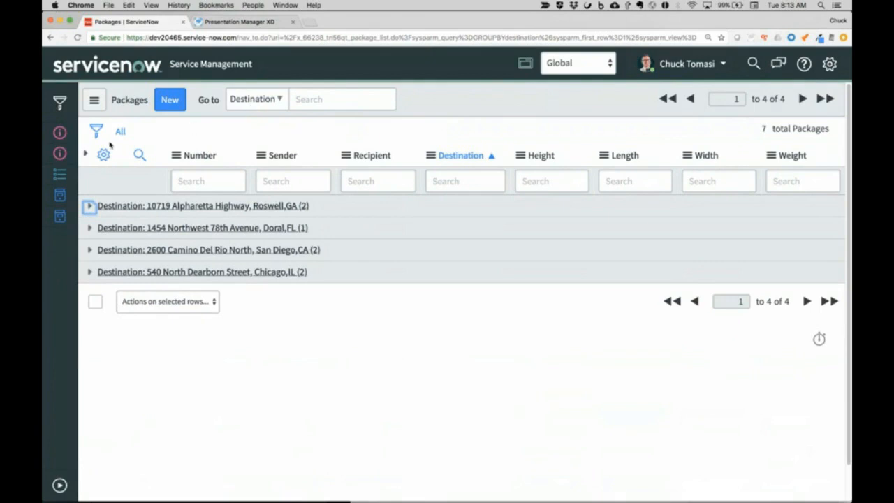
{"action": "right_click", "coordinate": [439, 158]}
{"action": "left_click", "coordinate": [455, 200]}
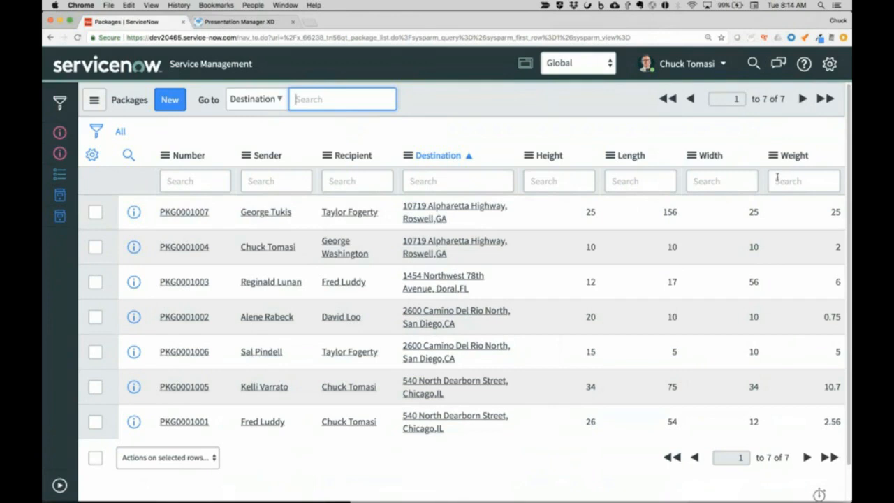
{"action": "left_click", "coordinate": [529, 155]}
{"action": "mouse_move", "coordinate": [568, 283]}
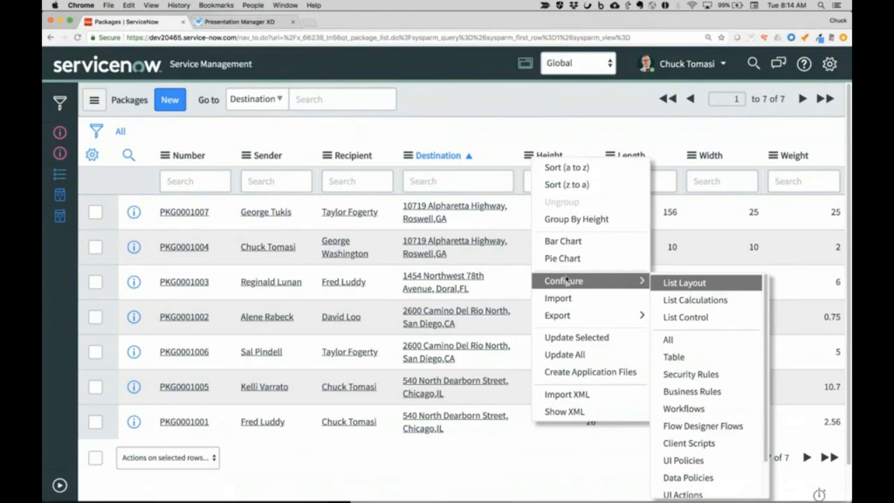
{"action": "left_click", "coordinate": [556, 143]}
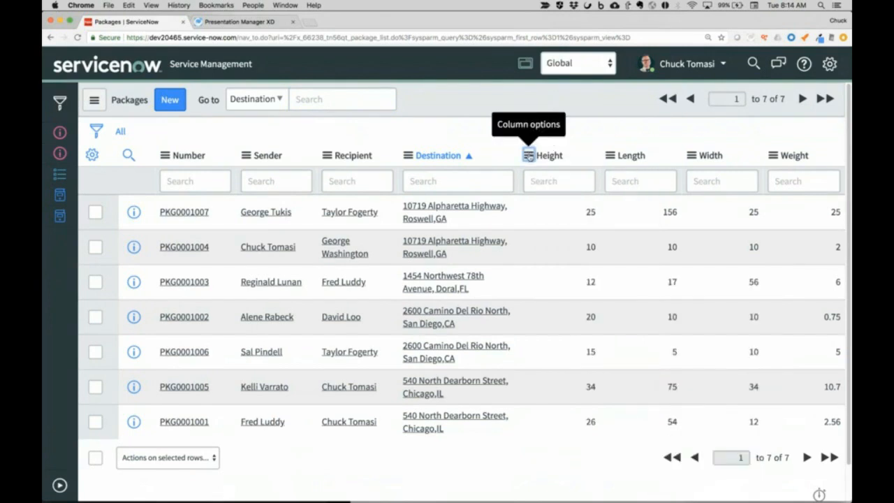
- Add a list calculation to the Height column that shows its maximum value
{"action": "left_click", "coordinate": [529, 155]}
{"action": "mouse_move", "coordinate": [570, 279]}
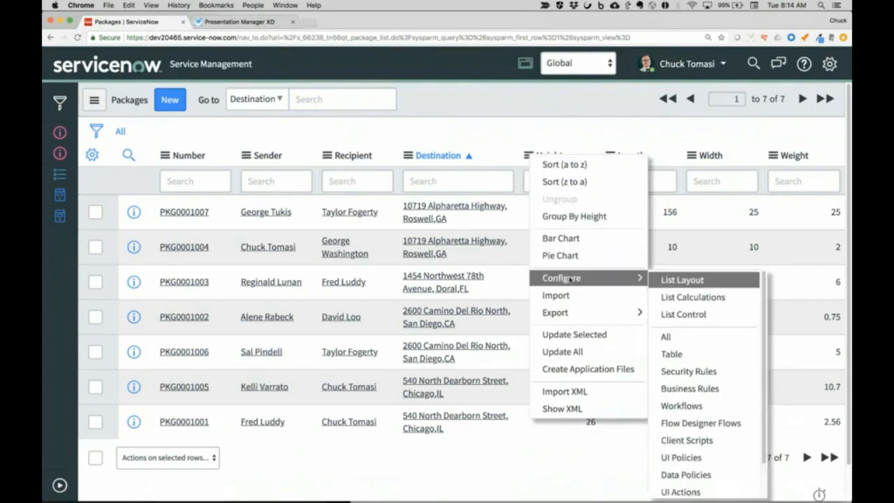
{"action": "left_click", "coordinate": [691, 298]}
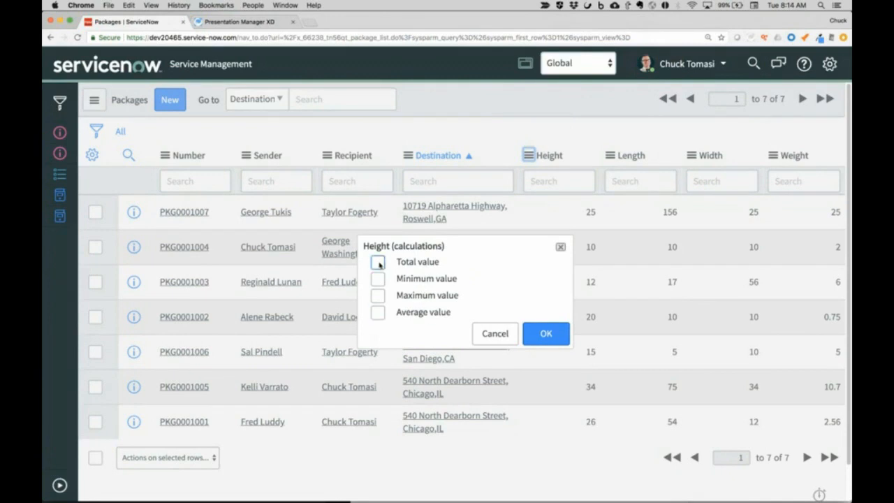
{"action": "left_click", "coordinate": [382, 297]}
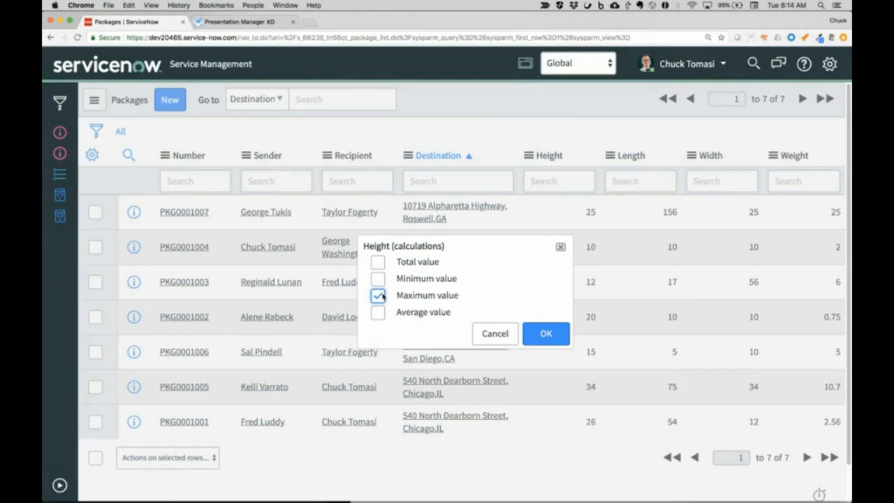
{"action": "left_click", "coordinate": [550, 334]}
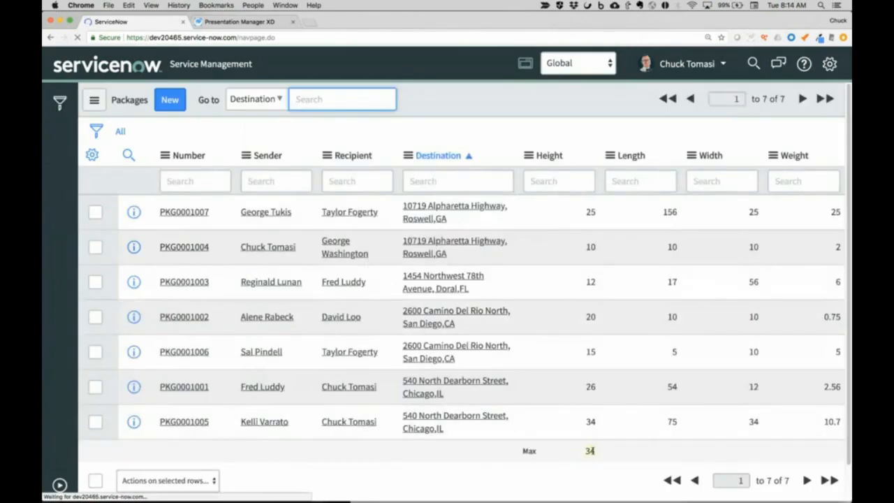
- Add a list calculation to the Weight column that shows its average value
{"action": "left_click", "coordinate": [772, 156]}
{"action": "mouse_move", "coordinate": [722, 281]}
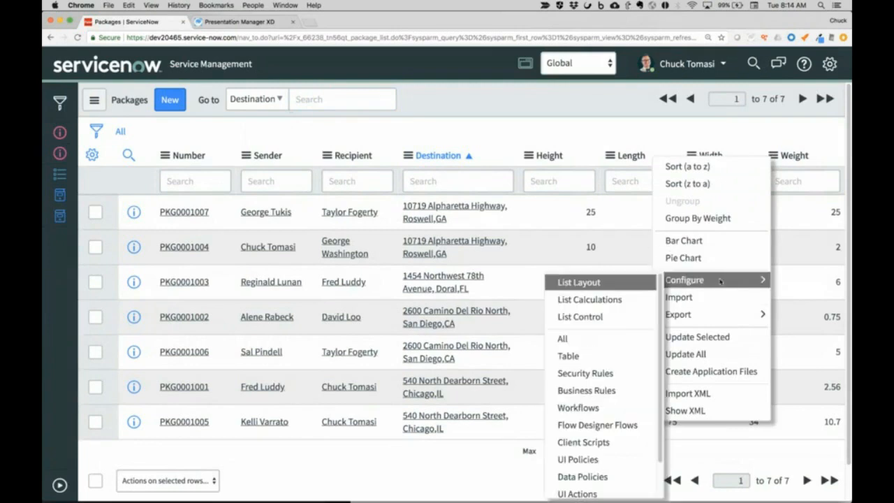
{"action": "left_click", "coordinate": [601, 301]}
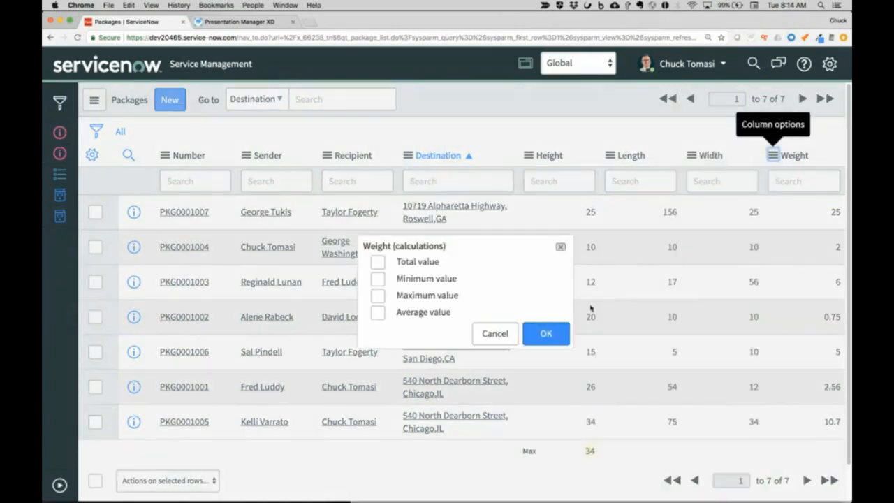
{"action": "left_click", "coordinate": [378, 312]}
{"action": "left_click", "coordinate": [545, 334]}
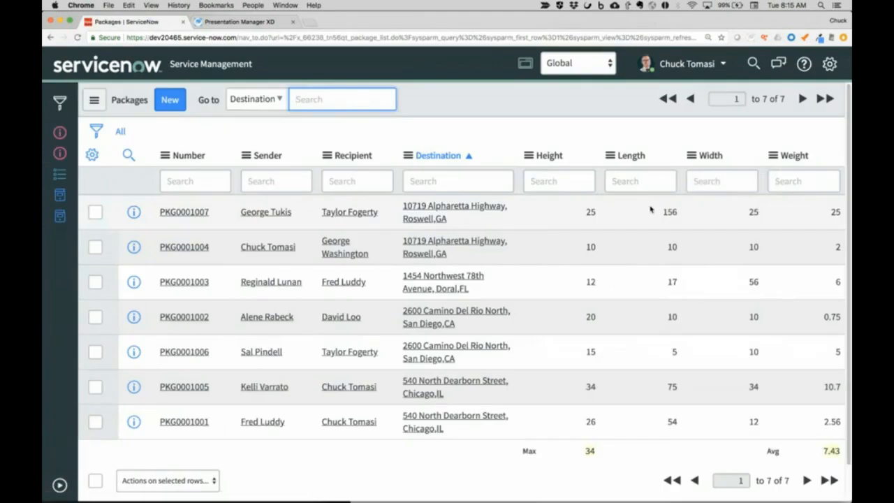
- Add the total, minimum, maximum and average value calculations to the Length column and view them below the list
{"action": "left_click", "coordinate": [611, 155]}
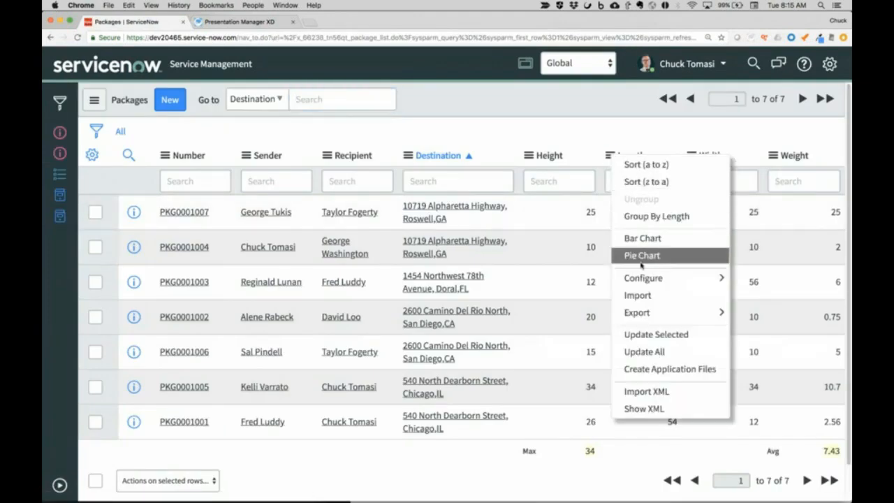
{"action": "mouse_move", "coordinate": [643, 278]}
{"action": "left_click", "coordinate": [762, 296]}
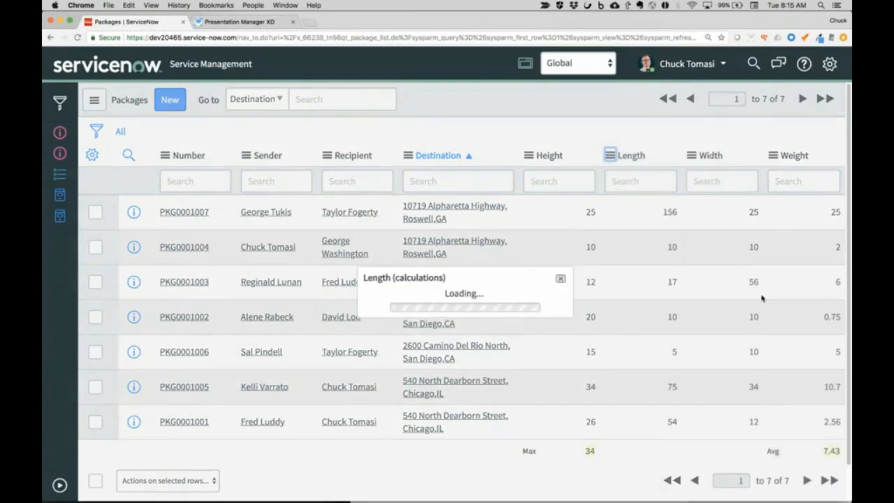
{"action": "left_click", "coordinate": [377, 262]}
{"action": "left_click", "coordinate": [377, 278]}
{"action": "left_click", "coordinate": [378, 294]}
{"action": "left_click", "coordinate": [377, 311]}
{"action": "left_click", "coordinate": [538, 334]}
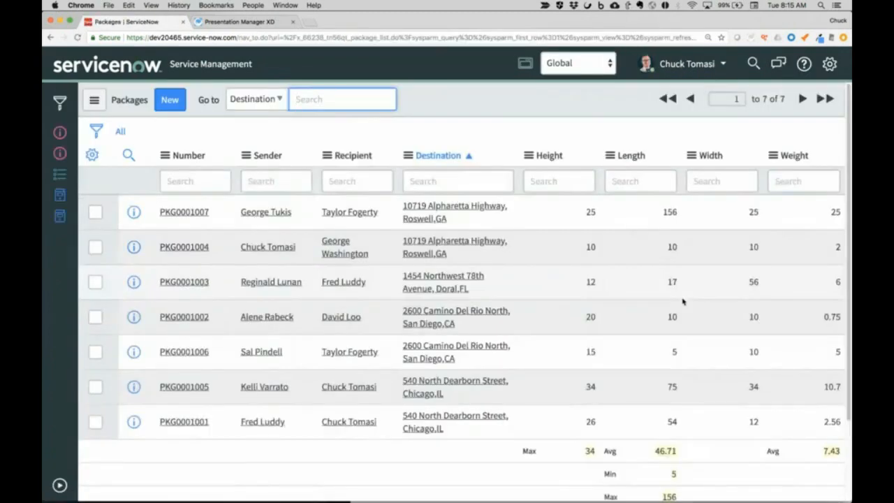
{"action": "scroll", "coordinate": [683, 300], "scroll_direction": "down", "scroll_amount": 3}
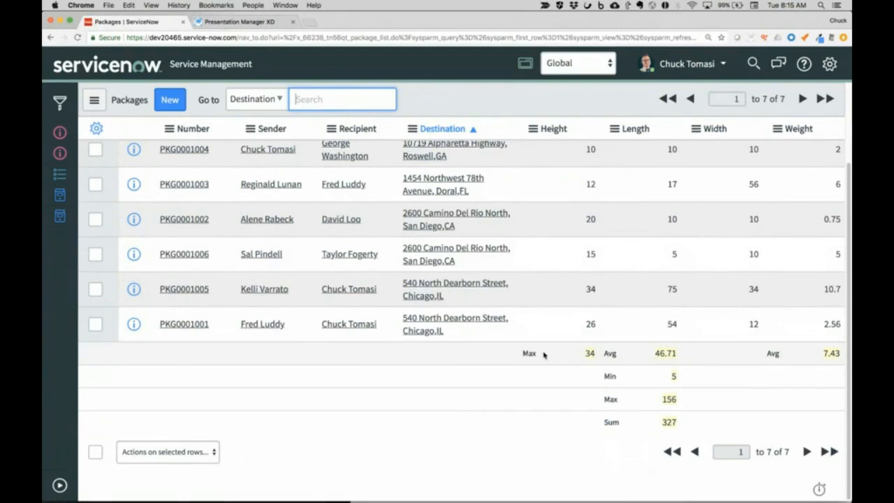
{"action": "left_click", "coordinate": [544, 410]}
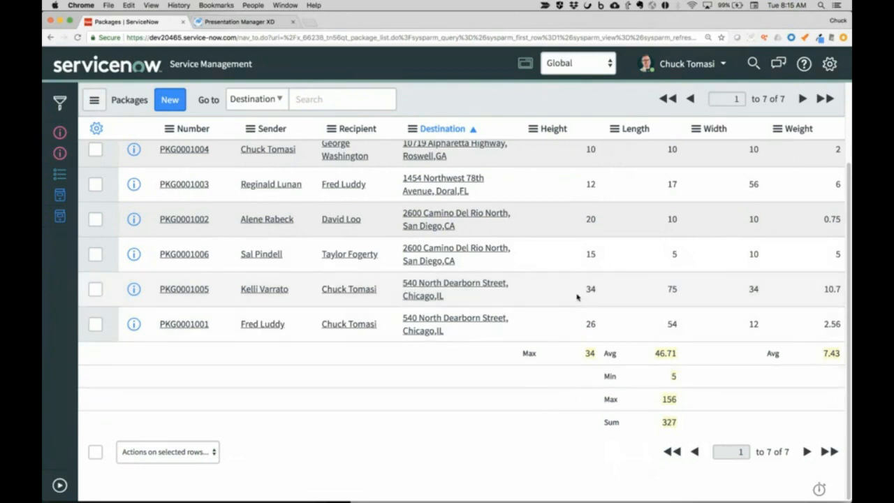
- Open the list layout configuration for the Packages list to view its available and selected columns, and cancel without saving
{"action": "scroll", "coordinate": [535, 153], "scroll_direction": "up", "scroll_amount": 3}
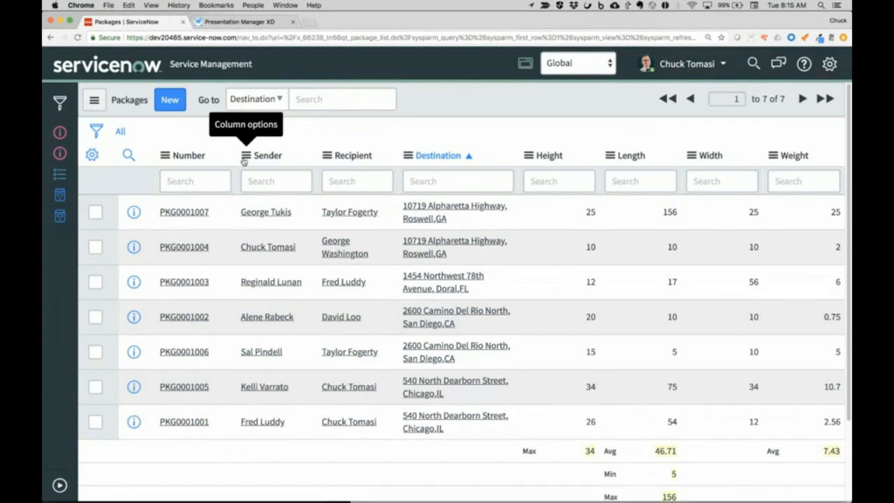
{"action": "left_click", "coordinate": [165, 155]}
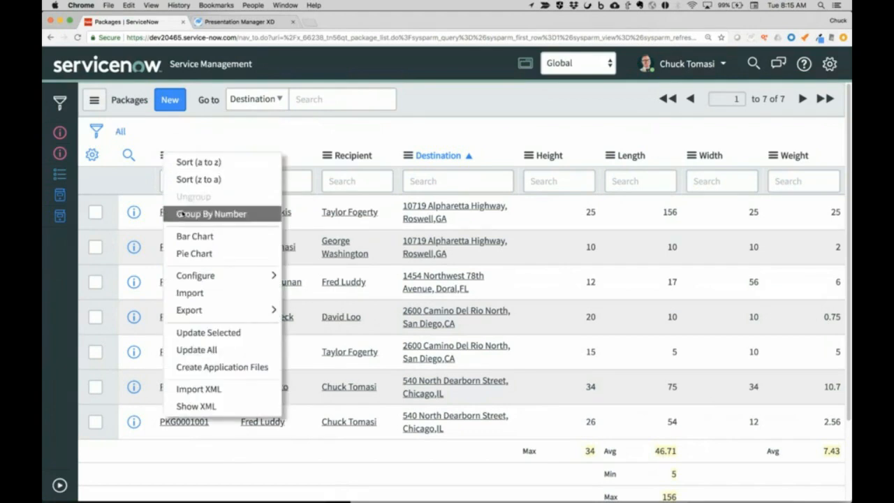
{"action": "mouse_move", "coordinate": [194, 275]}
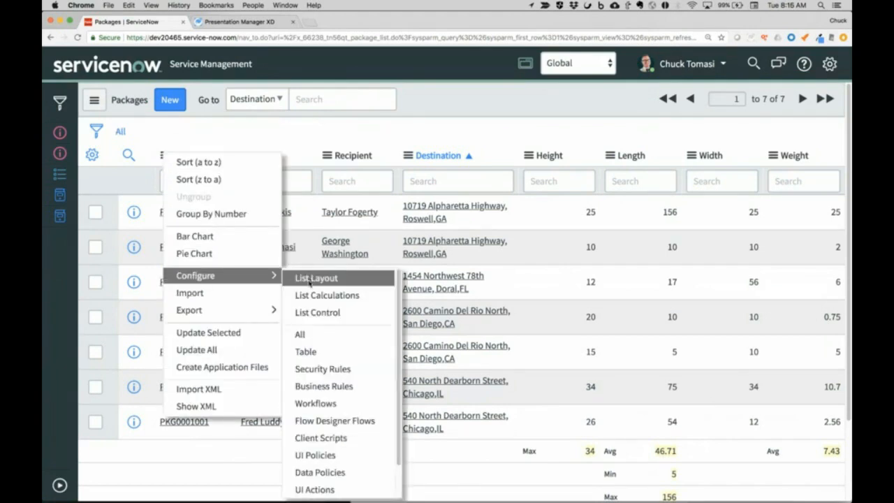
{"action": "left_click", "coordinate": [309, 279]}
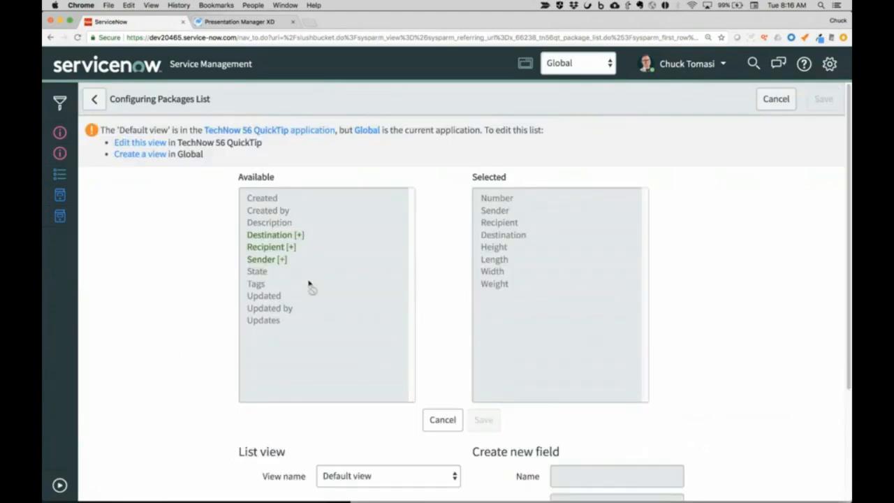
{"action": "left_click", "coordinate": [448, 420]}
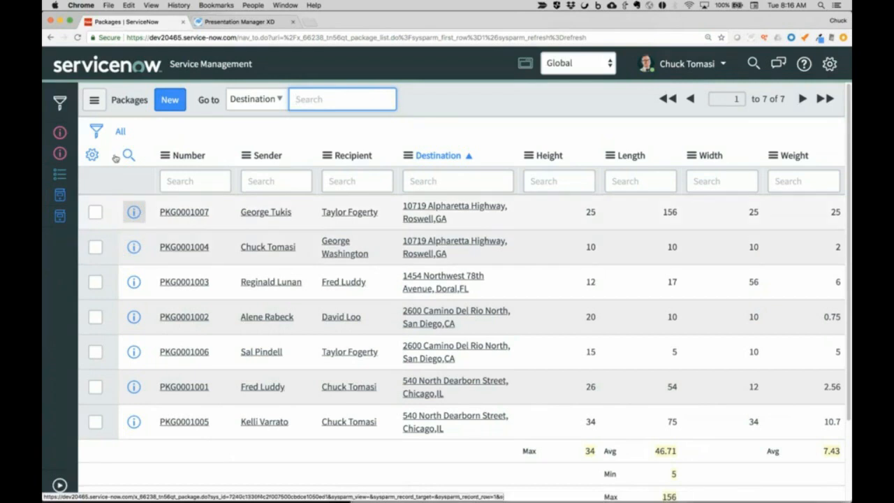
- Switch to Presentation Manager XD to end the screen share and advance the presentation to the next slide
{"action": "left_click", "coordinate": [220, 25]}
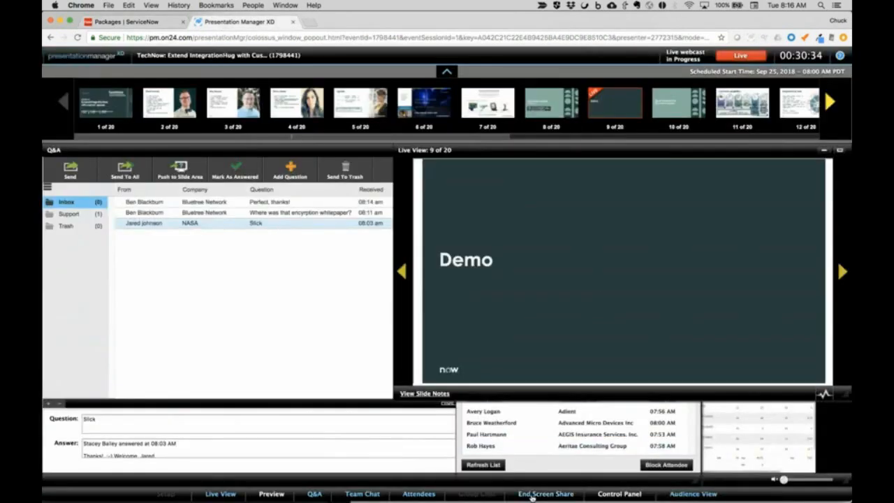
{"action": "left_click", "coordinate": [533, 494]}
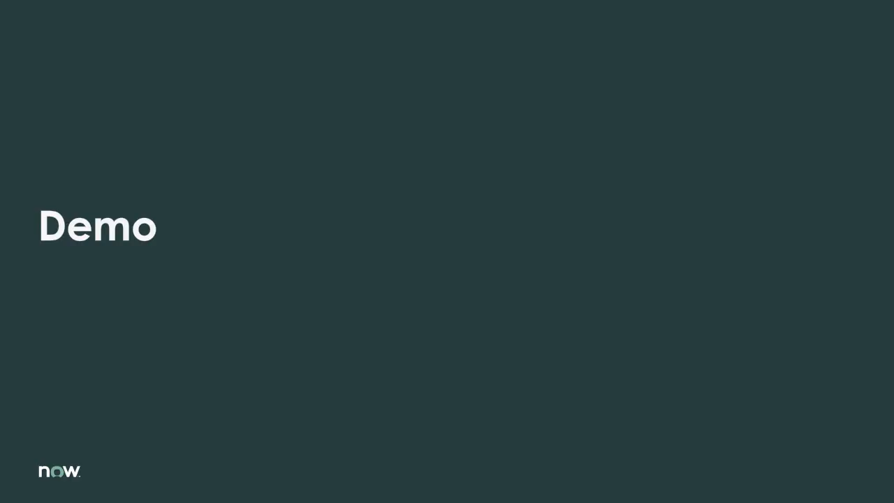
{"action": "key", "text": "Right"}
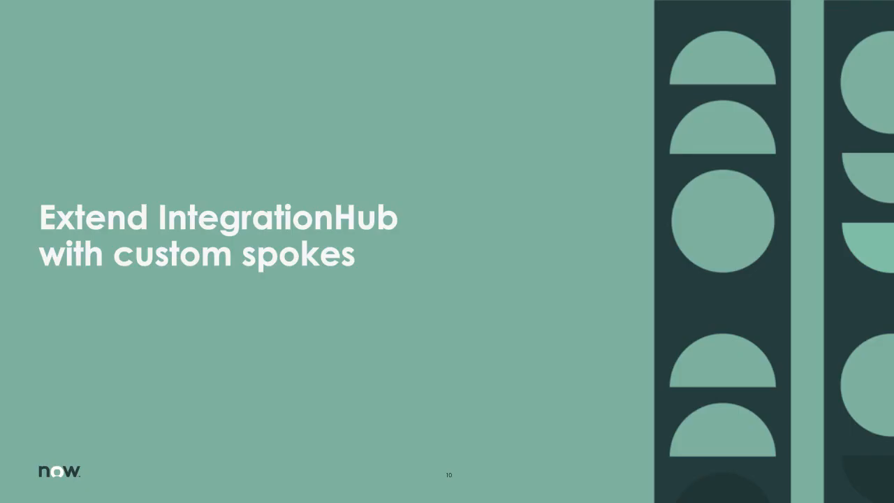
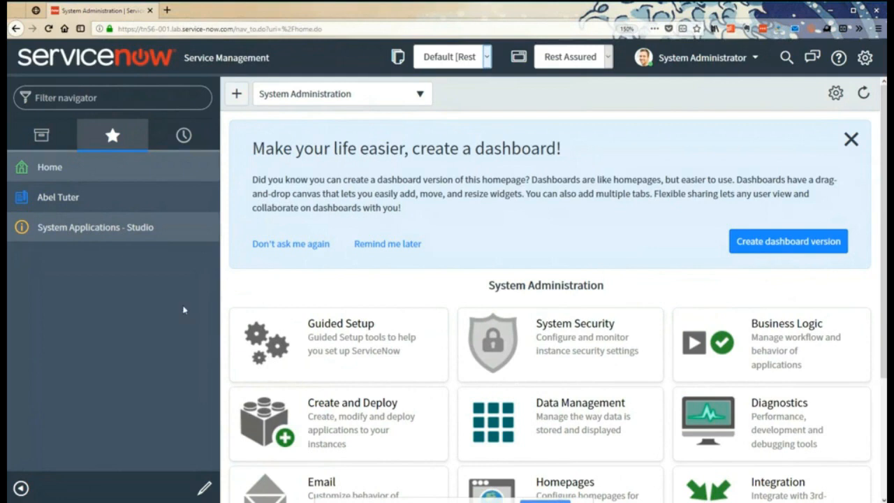
- Open the favorited user's record and view its HR Incident Reports related list
{"action": "left_click", "coordinate": [73, 203]}
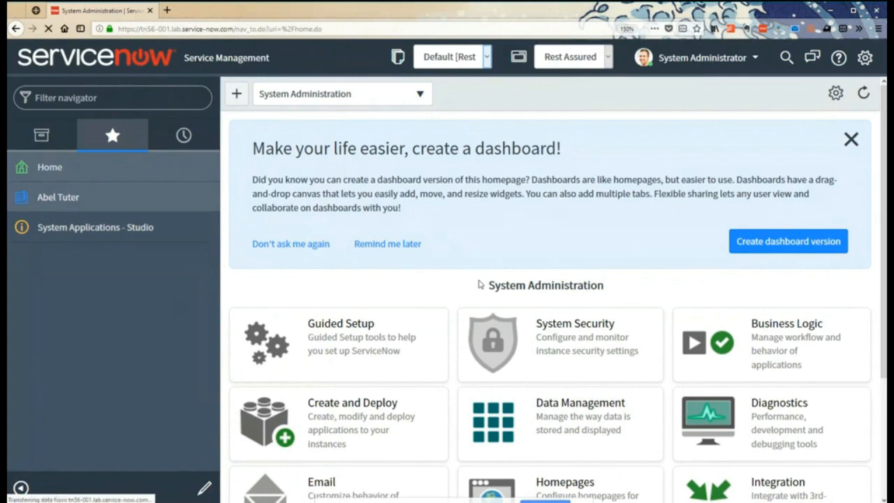
{"action": "scroll", "coordinate": [493, 343], "scroll_direction": "down", "scroll_amount": 4}
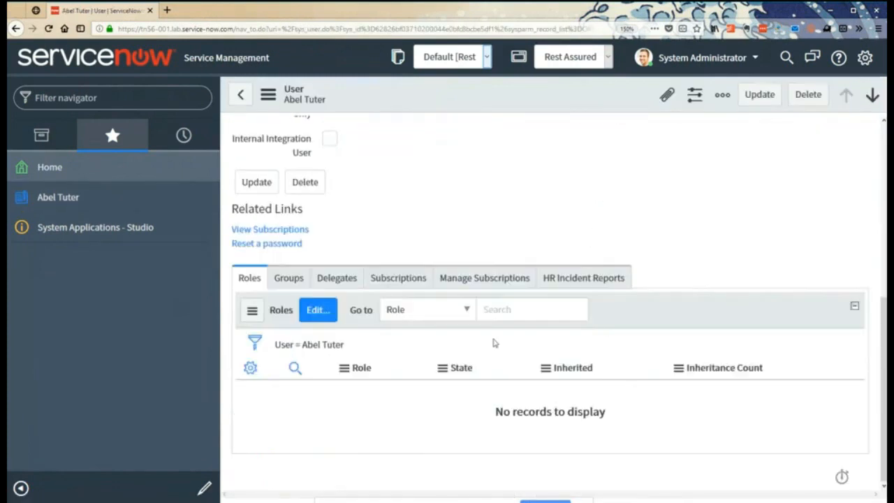
{"action": "left_click", "coordinate": [583, 278]}
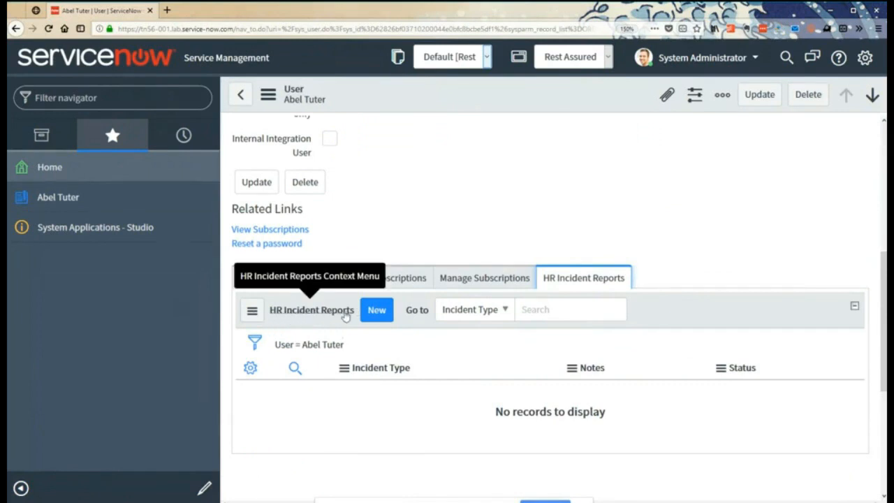
- Open a new HR Incident Report for the user, examine the Incident Type choices, and return to the user record without submitting
{"action": "left_click", "coordinate": [376, 311]}
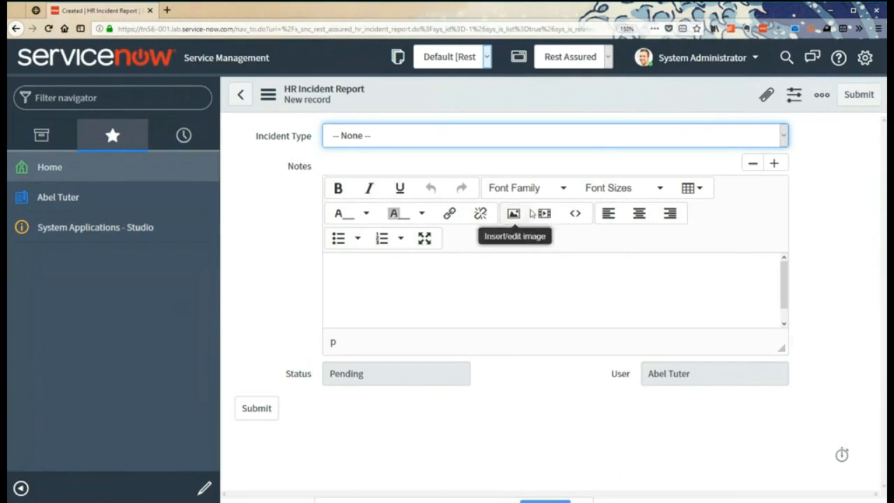
{"action": "left_click", "coordinate": [371, 140]}
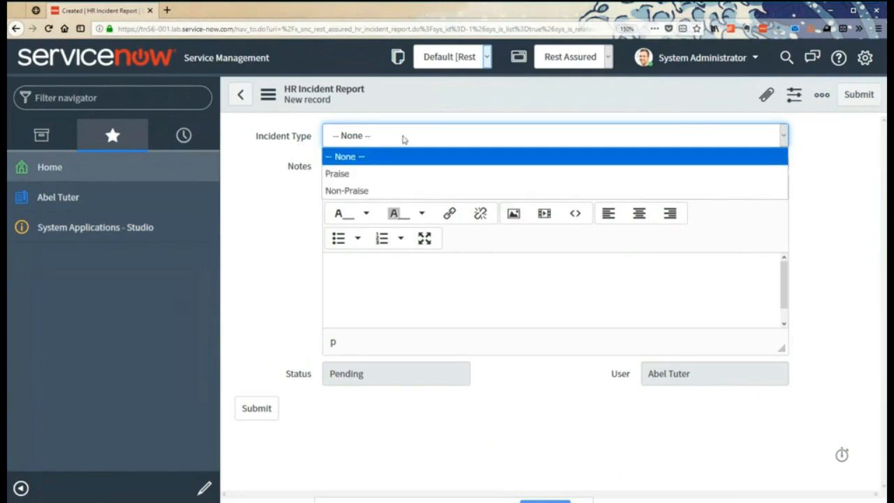
{"action": "key", "text": "Down"}
{"action": "key", "text": "Down"}
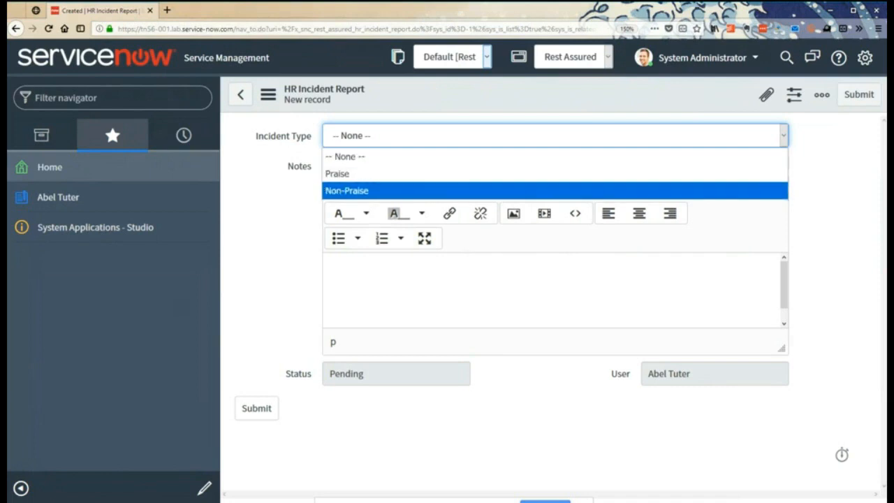
{"action": "left_click", "coordinate": [292, 190]}
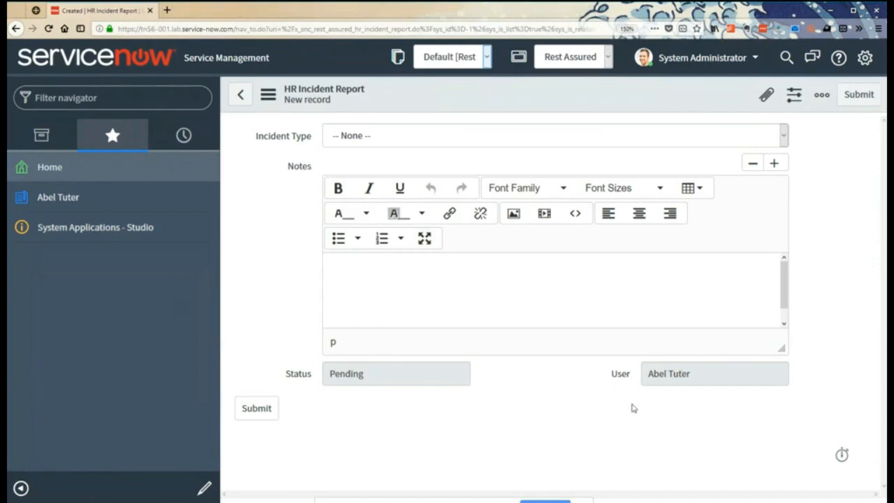
{"action": "left_click", "coordinate": [239, 96]}
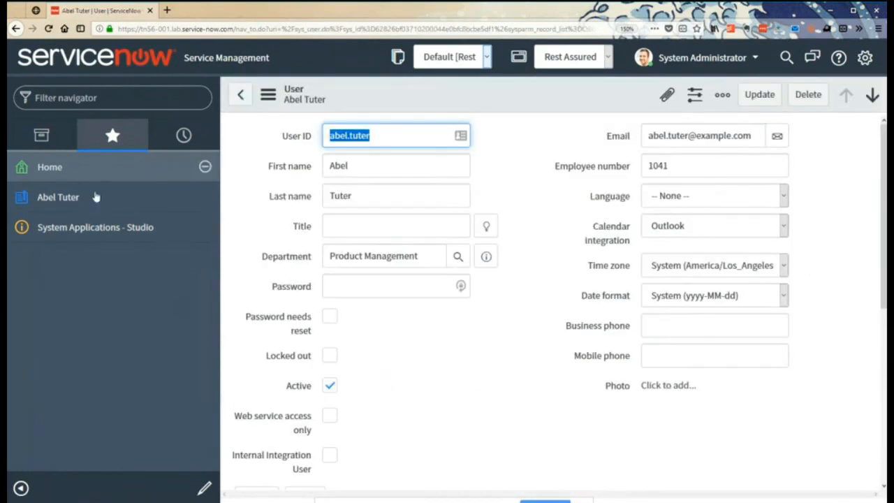
- Open Studio, load the Rest Assured HR application and collapse all categories in the Application Explorer
{"action": "left_click", "coordinate": [78, 230]}
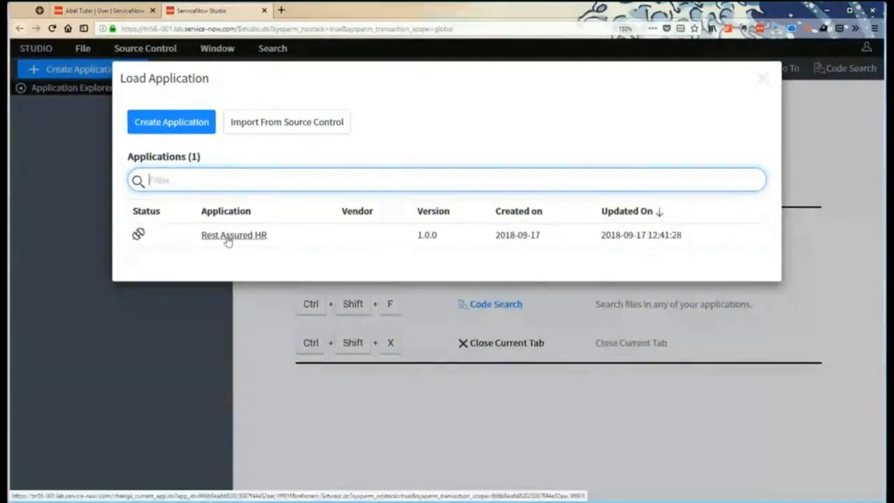
{"action": "left_click", "coordinate": [225, 238]}
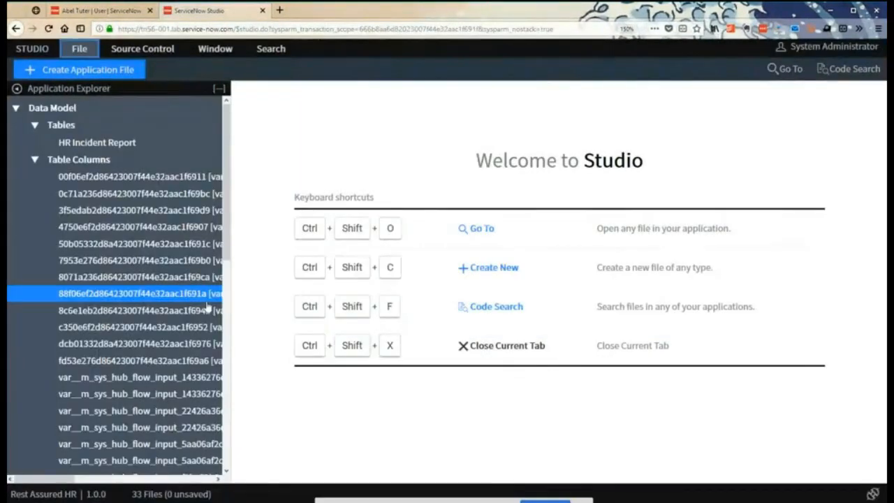
{"action": "left_click", "coordinate": [220, 92]}
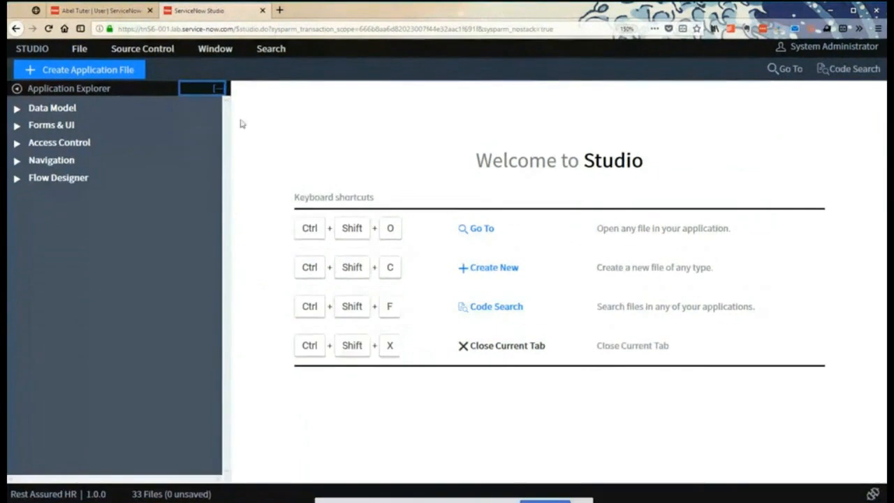
- Create a Flow Designer Action application file and load the new action's address in a separate browser tab
{"action": "left_click", "coordinate": [78, 73]}
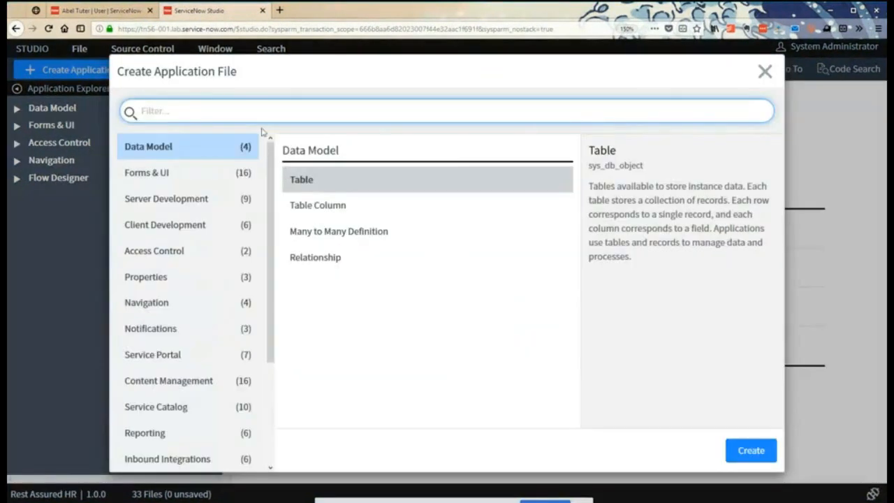
{"action": "type", "text": "action"}
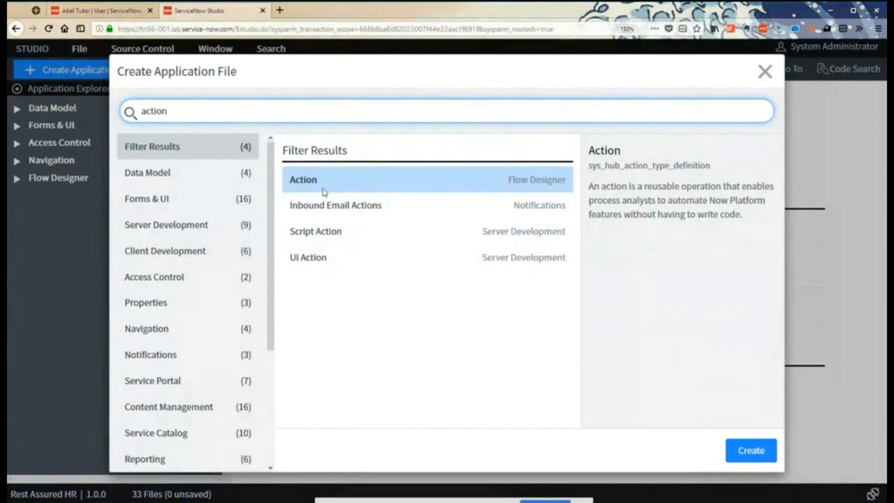
{"action": "left_click", "coordinate": [751, 451]}
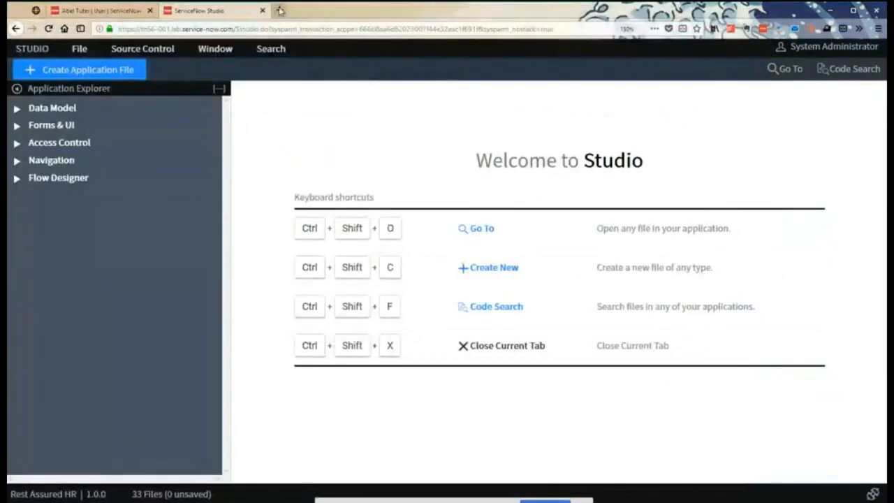
{"action": "left_click", "coordinate": [280, 11]}
{"action": "type", "text": "https://tn56-001.lab.service-now.com/$flow-designer.do#/action-designer/new/var/input"}
{"action": "key", "text": "Return"}
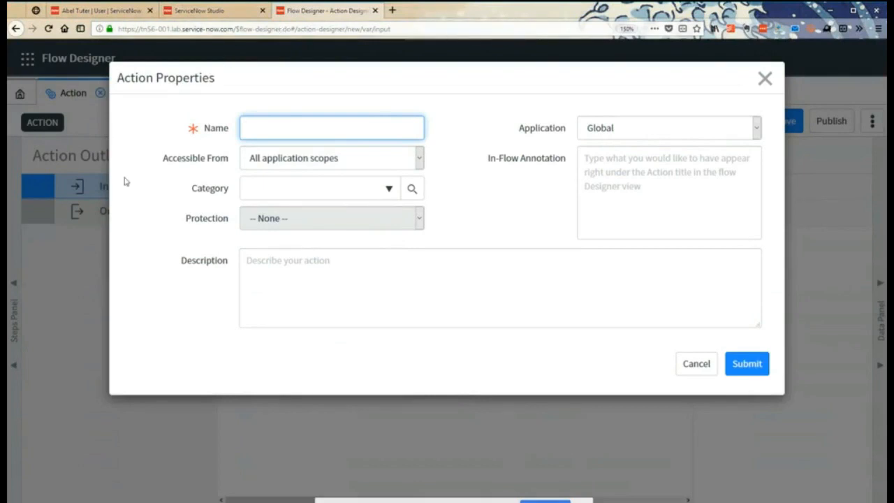
- Name the new action Submit Incident and make it accessible from all application scopes
{"action": "type", "text": "Submit"}
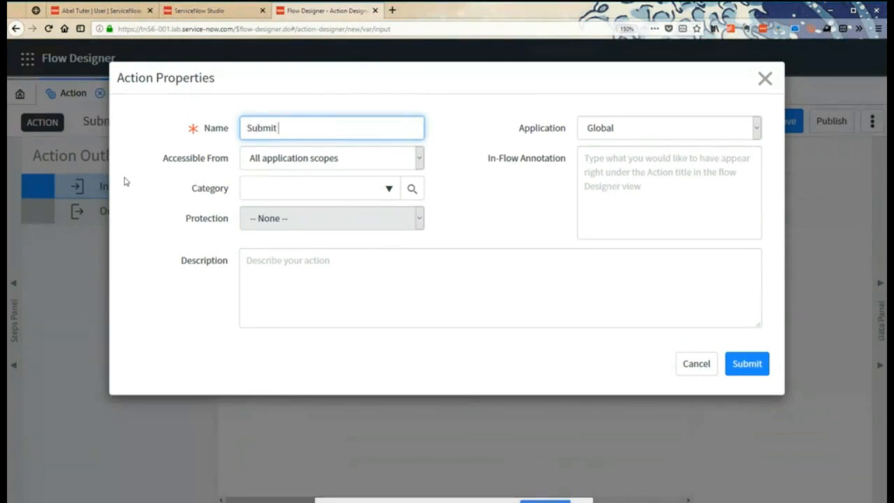
{"action": "type", "text": " Incident"}
{"action": "key", "text": "BackSpace"}
{"action": "key", "text": "BackSpace"}
{"action": "key", "text": "BackSpace"}
{"action": "key", "text": "BackSpace"}
{"action": "key", "text": "BackSpace"}
{"action": "type", "text": "ident"}
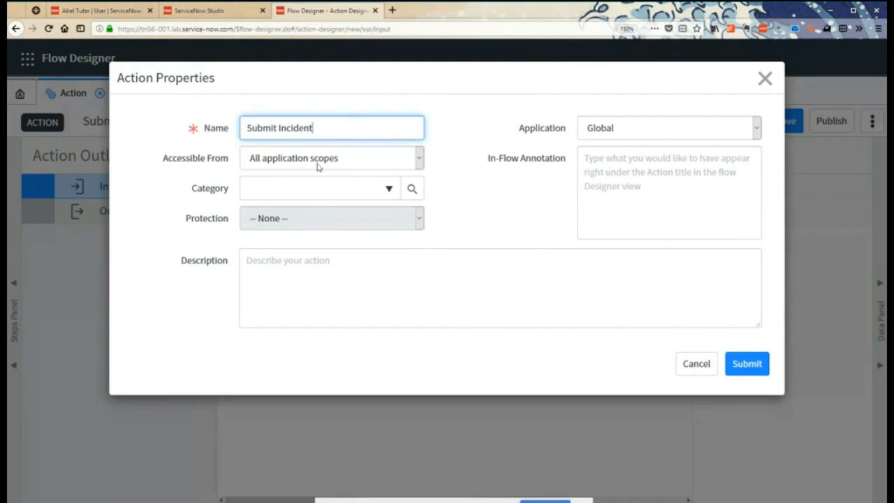
{"action": "left_click", "coordinate": [420, 158]}
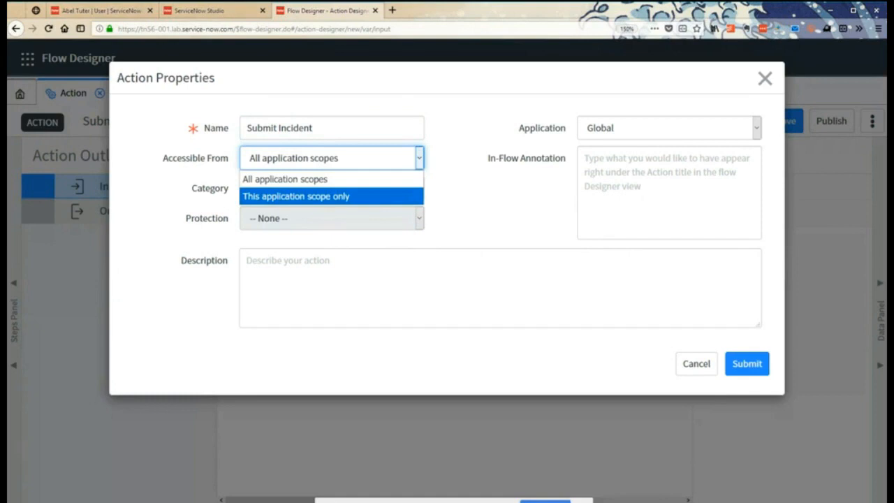
{"action": "left_click", "coordinate": [308, 182]}
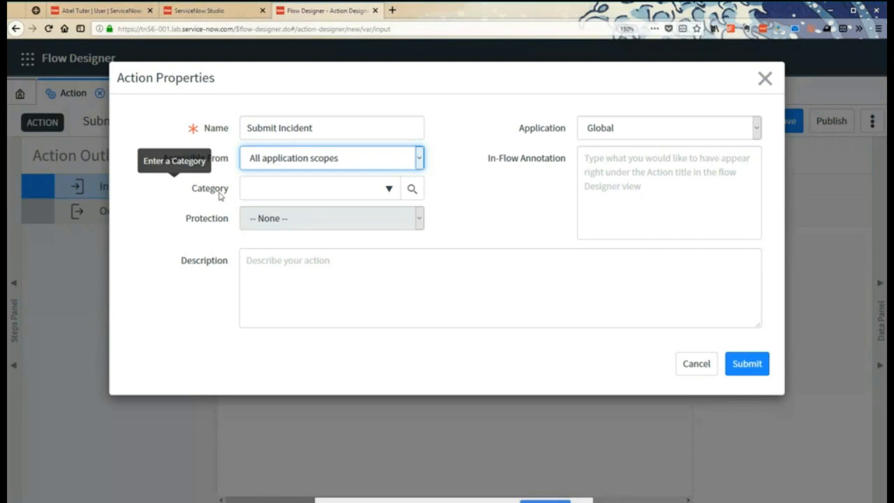
- Assign the action to the Rest Assured HR application with the category RA Incidents, and submit its properties
{"action": "left_click", "coordinate": [388, 189]}
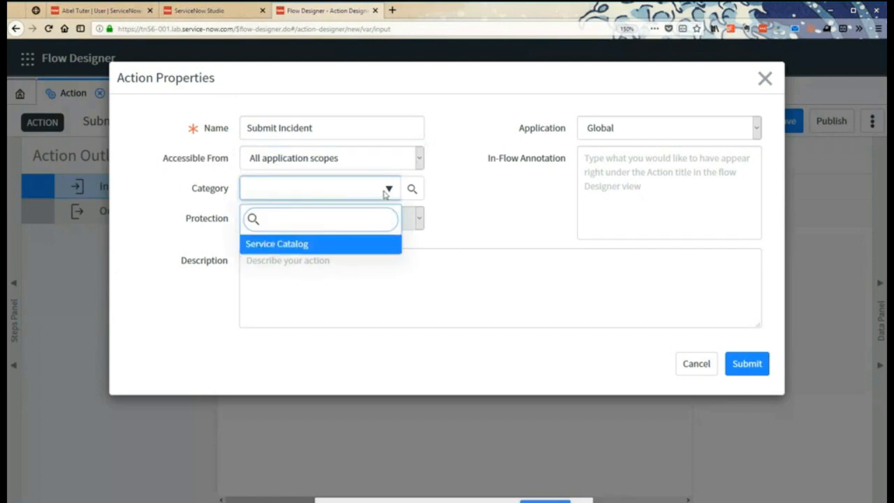
{"action": "left_click", "coordinate": [389, 190]}
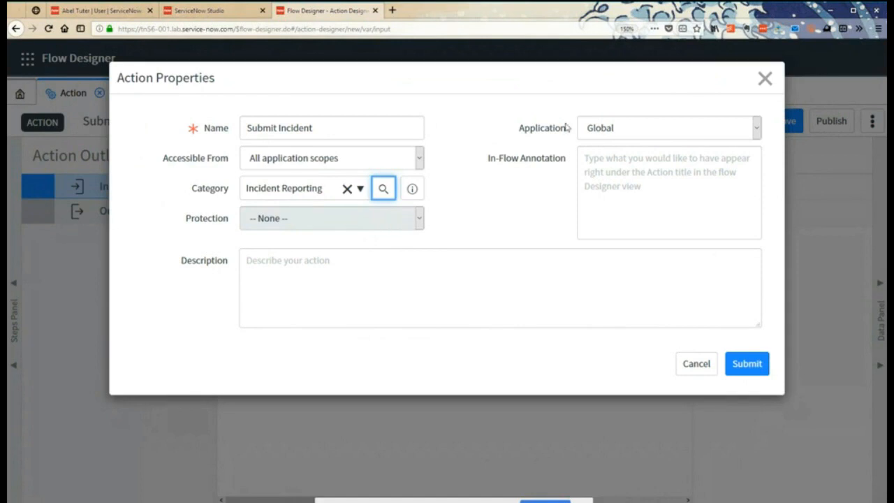
{"action": "left_click", "coordinate": [625, 134]}
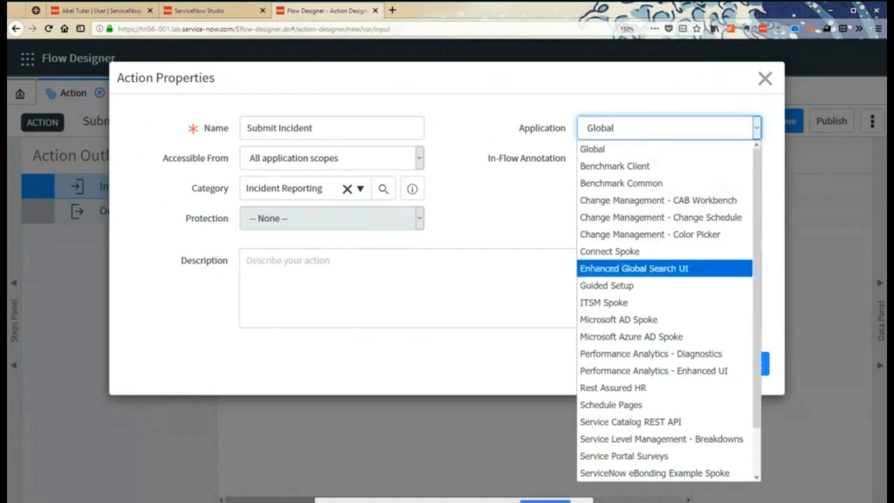
{"action": "left_click", "coordinate": [615, 387]}
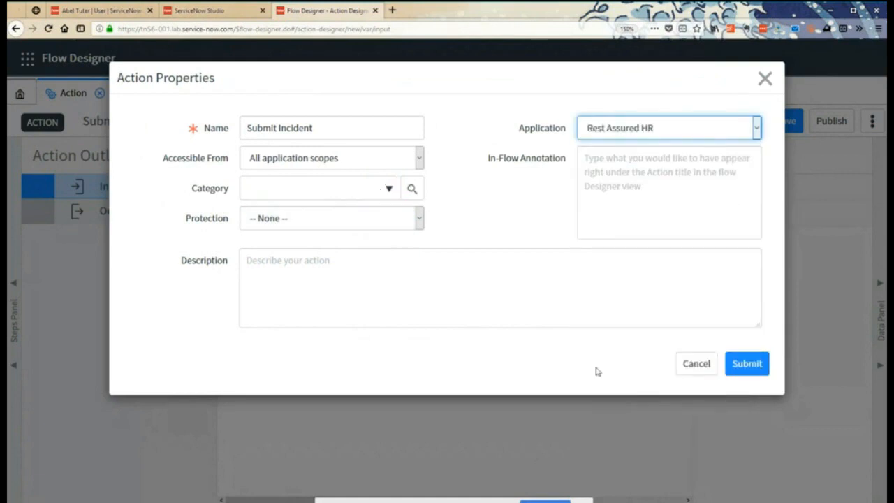
{"action": "left_click", "coordinate": [389, 188]}
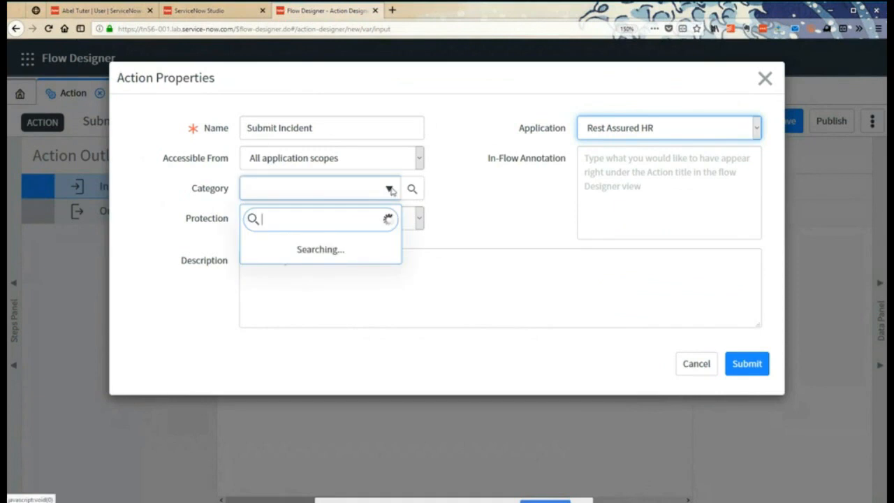
{"action": "left_click", "coordinate": [275, 244]}
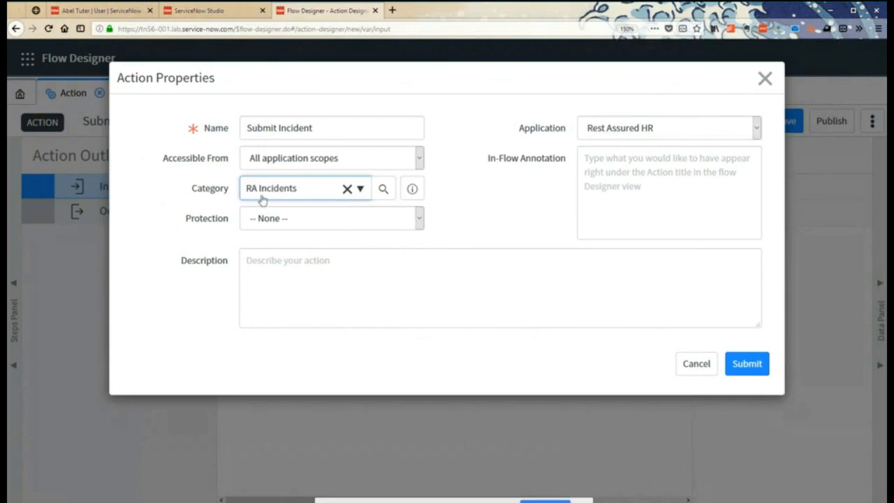
{"action": "left_click", "coordinate": [758, 368]}
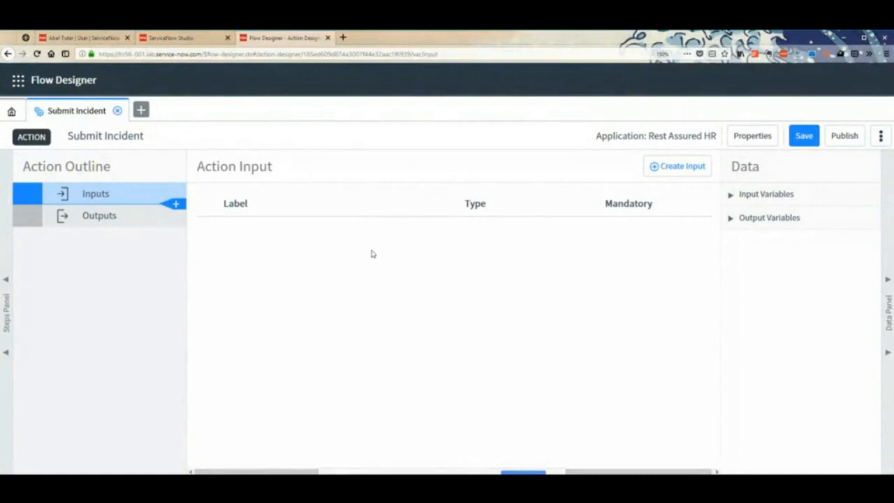
- Collapse the action designer's Data Panel, and briefly expand and collapse its Steps Panel
{"action": "left_click", "coordinate": [890, 319]}
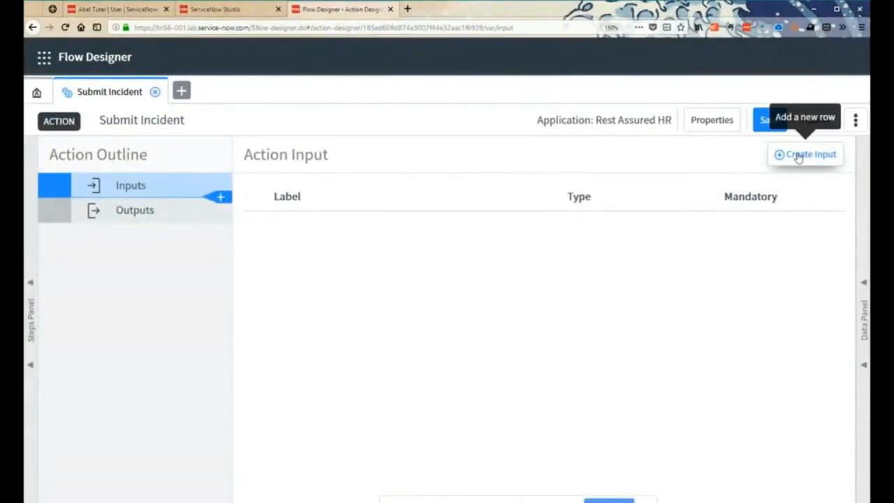
{"action": "left_click", "coordinate": [29, 313]}
{"action": "left_click", "coordinate": [29, 312]}
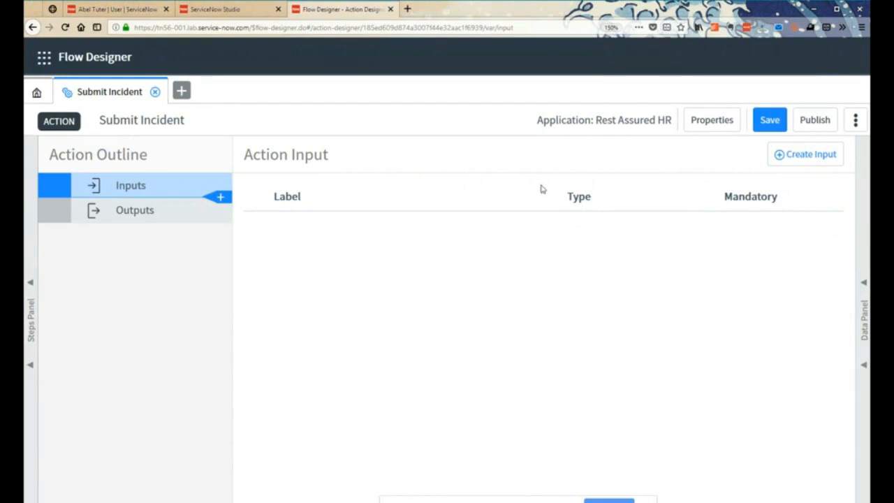
- Add a String input labelled API Key to the Submit Incident action
{"action": "left_click", "coordinate": [805, 154]}
{"action": "left_click", "coordinate": [273, 239]}
{"action": "double_click", "coordinate": [325, 234]}
{"action": "type", "text": "API Key"}
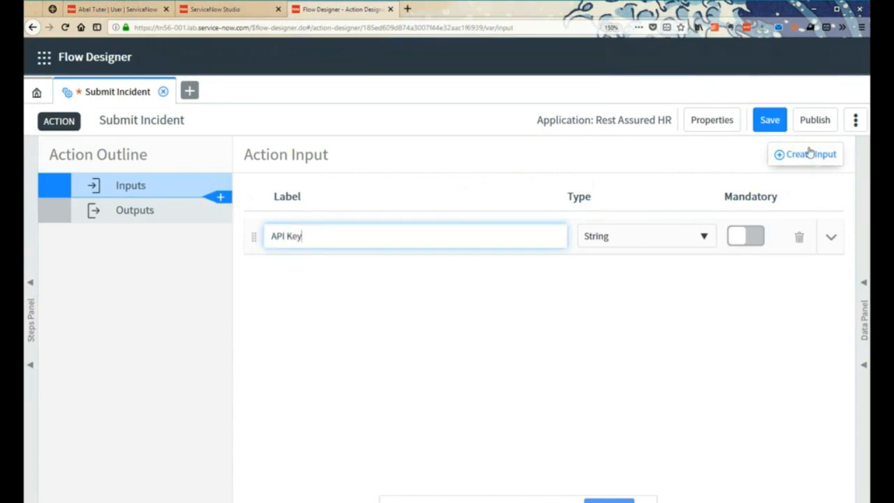
- Add a second String input labelled API Secret to the action
{"action": "left_click", "coordinate": [782, 153]}
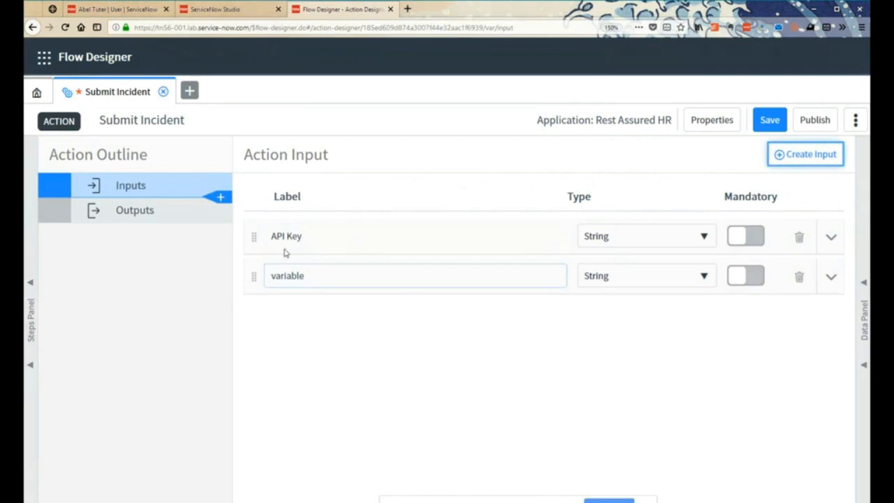
{"action": "double_click", "coordinate": [313, 277]}
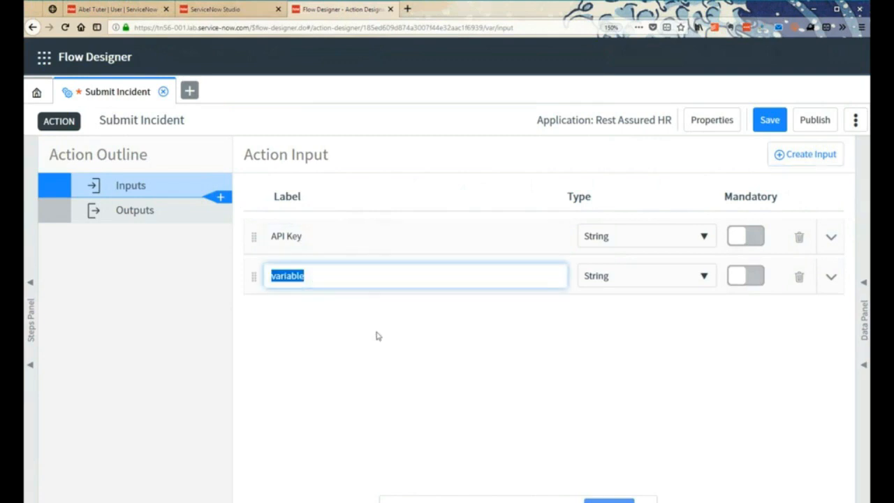
{"action": "type", "text": "API"}
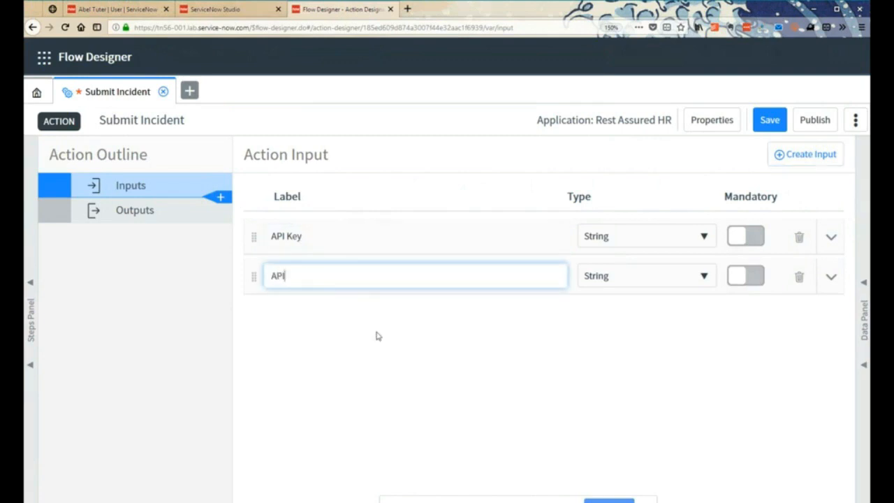
{"action": "type", "text": " Secert"}
{"action": "key", "text": "BackSpace"}
{"action": "key", "text": "BackSpace"}
{"action": "key", "text": "BackSpace"}
{"action": "key", "text": "BackSpace"}
{"action": "type", "text": "cret"}
- Add a third String input labelled Record Mode to the action
{"action": "left_click", "coordinate": [804, 155]}
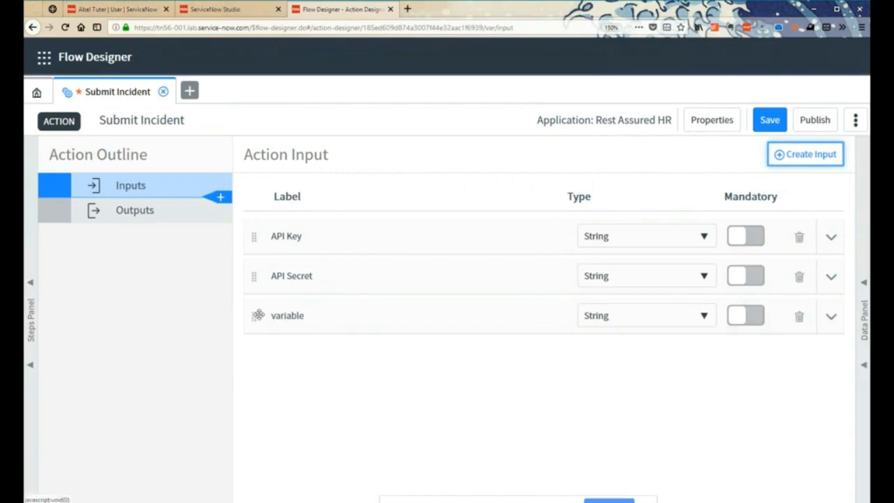
{"action": "double_click", "coordinate": [332, 322]}
{"action": "type", "text": "Record Mode"}
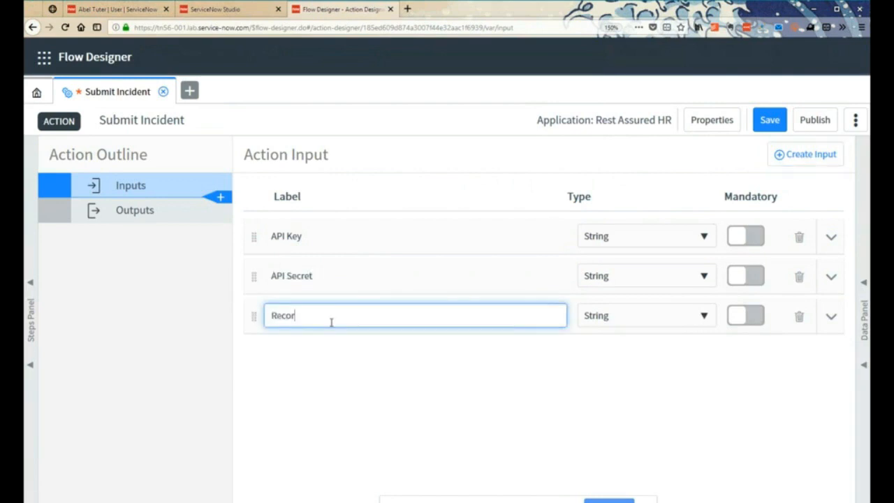
- Add a fourth input labelled Incident Record to the Submit Incident action
{"action": "left_click", "coordinate": [796, 155]}
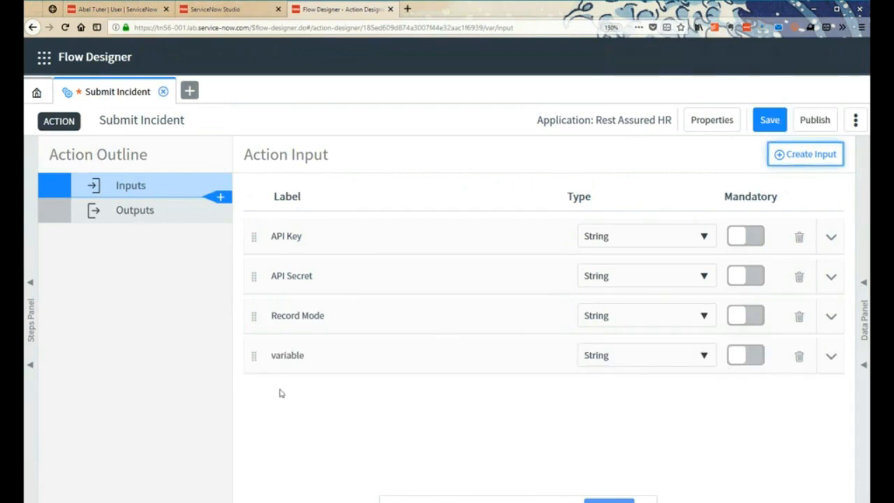
{"action": "left_click", "coordinate": [298, 354]}
{"action": "double_click", "coordinate": [298, 354]}
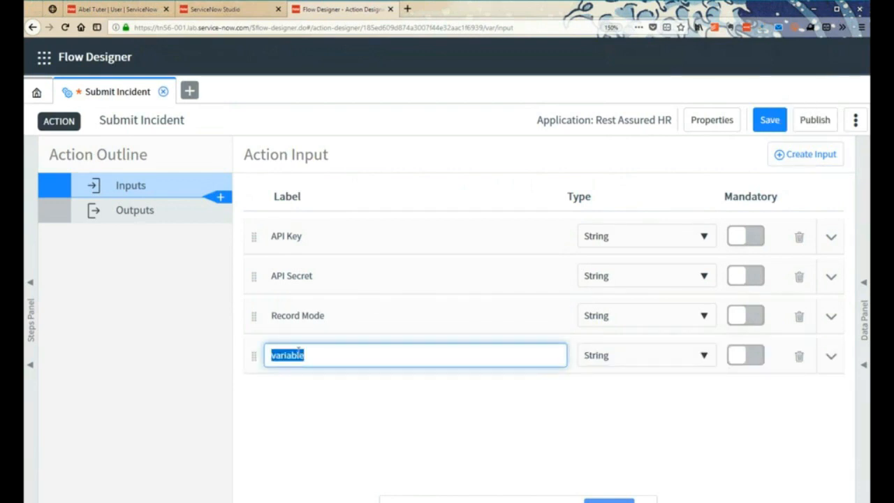
{"action": "type", "text": "Incident "}
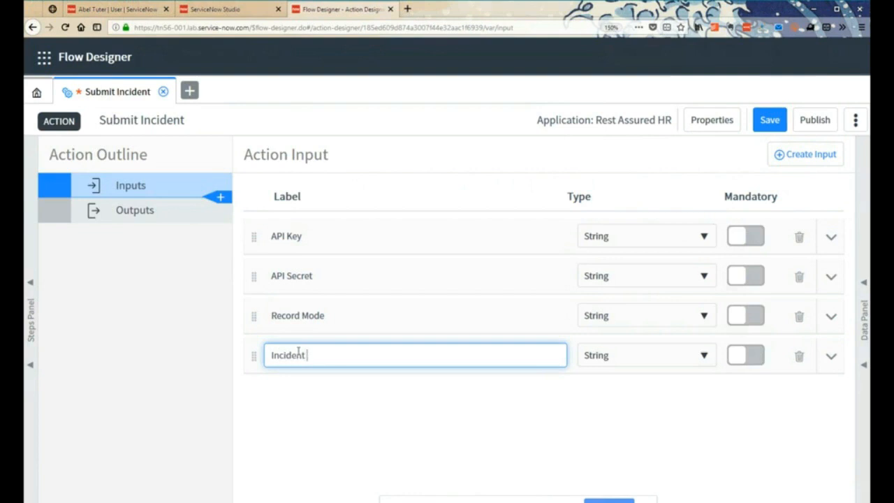
{"action": "type", "text": "Record"}
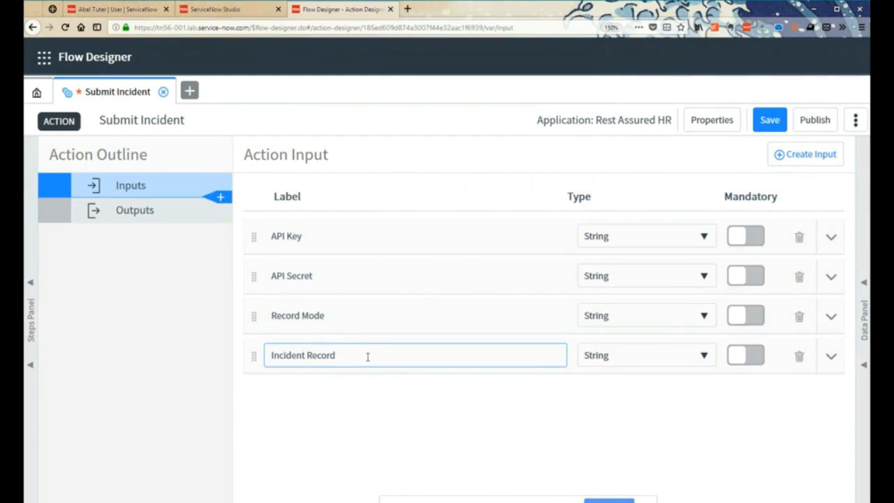
- Set the Incident Record input's type to a Reference to the HR Incident Report table
{"action": "left_click", "coordinate": [629, 363]}
{"action": "type", "text": "ref"}
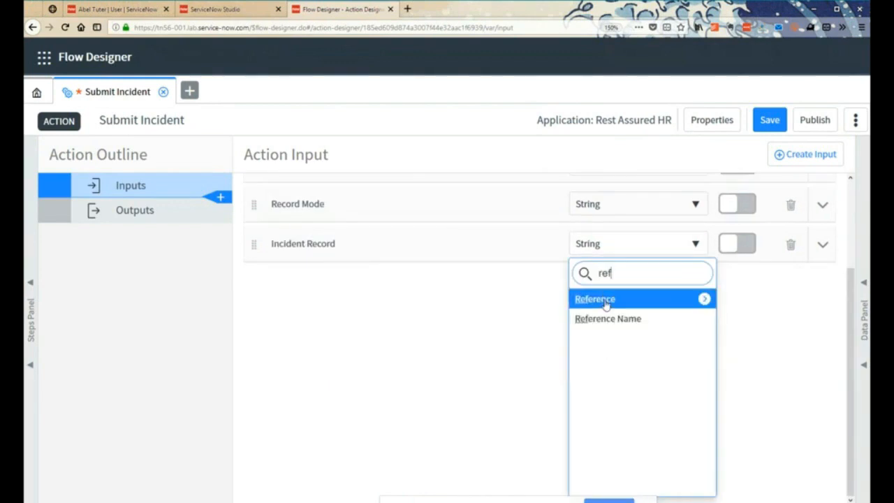
{"action": "left_click", "coordinate": [605, 301]}
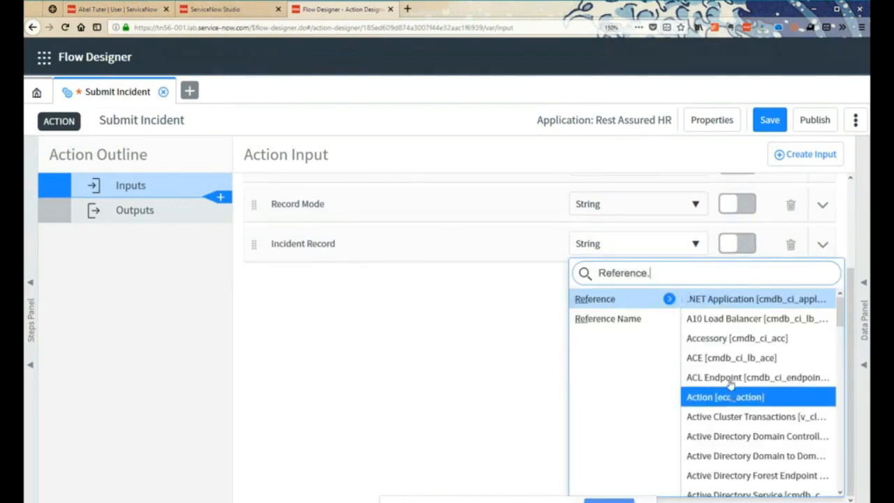
{"action": "type", "text": "h"}
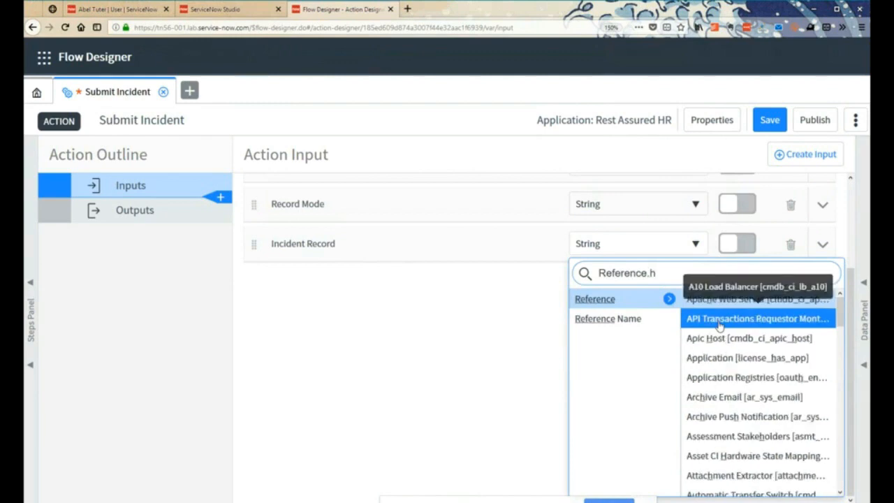
{"action": "key", "text": "BackSpace"}
{"action": "type", "text": "re"}
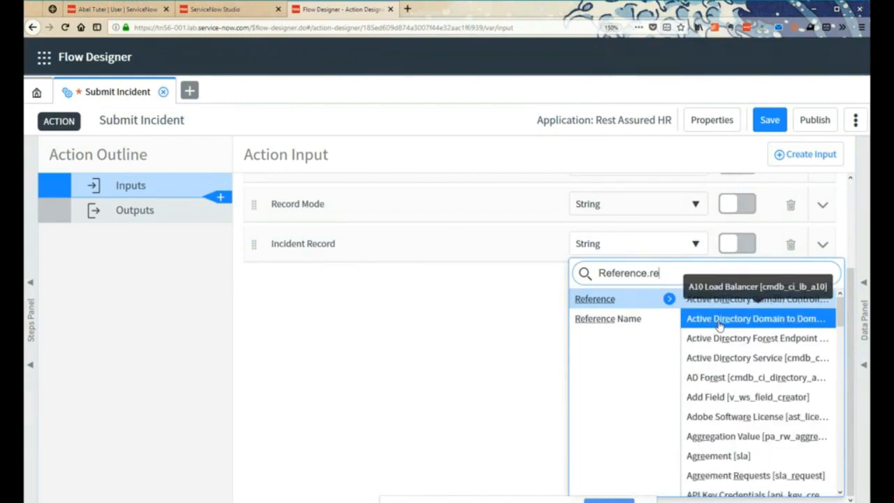
{"action": "key", "text": "BackSpace"}
{"action": "type", "text": "rest"}
{"action": "key", "text": "BackSpace"}
{"action": "key", "text": "BackSpace"}
{"action": "key", "text": "BackSpace"}
{"action": "key", "text": "BackSpace"}
{"action": "type", "text": "es"}
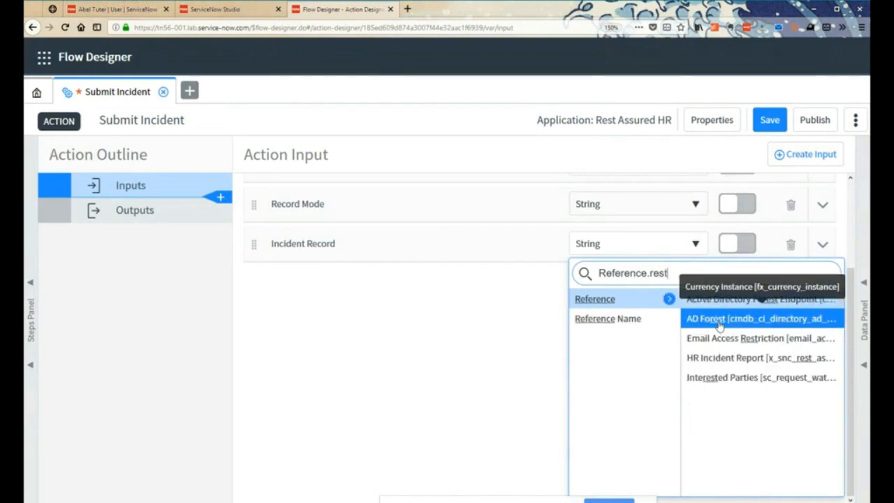
{"action": "type", "text": "s"}
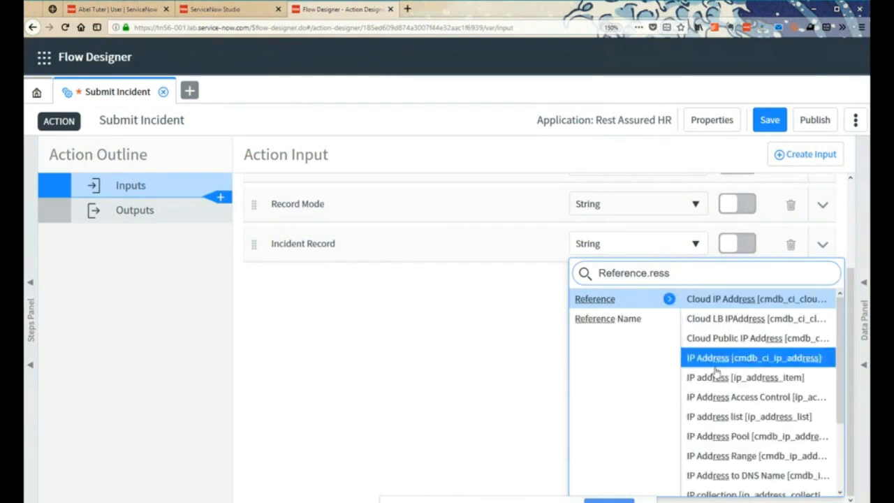
{"action": "key", "text": "BackSpace"}
{"action": "type", "text": "t"}
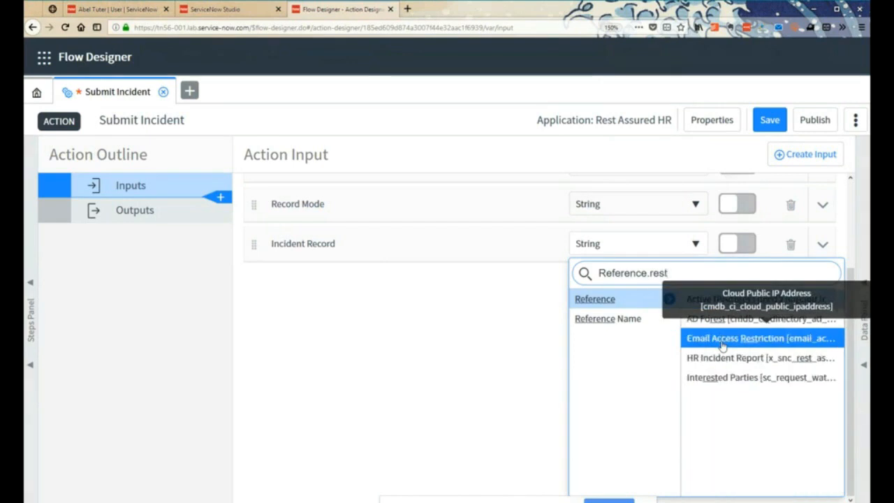
{"action": "left_click", "coordinate": [729, 360]}
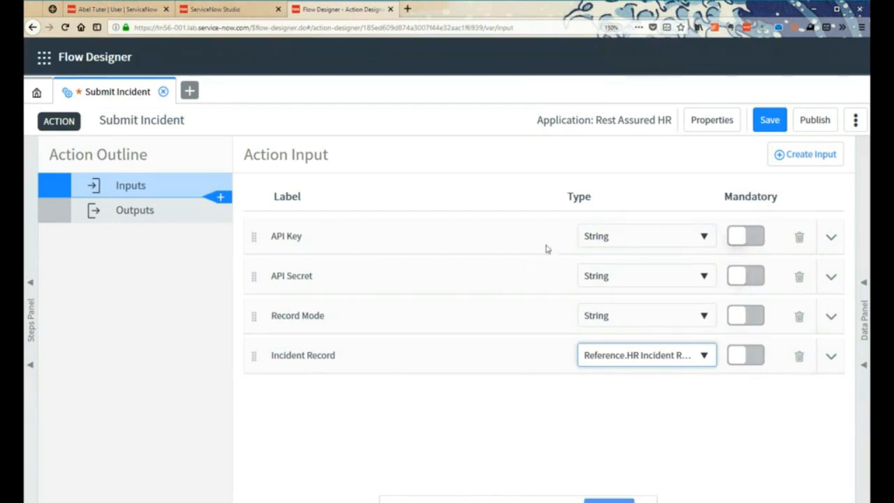
- Make the API Key and API Secret inputs mandatory and save the action
{"action": "left_click", "coordinate": [742, 238]}
{"action": "left_click", "coordinate": [746, 277]}
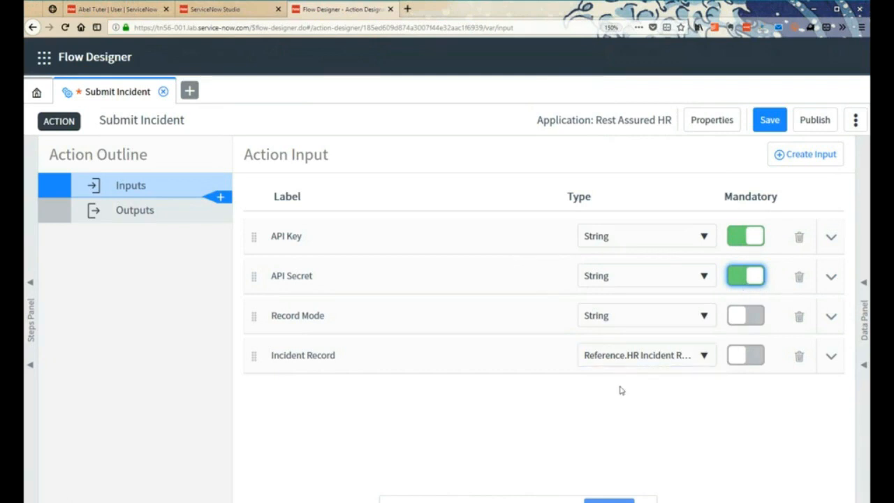
{"action": "left_click", "coordinate": [765, 119]}
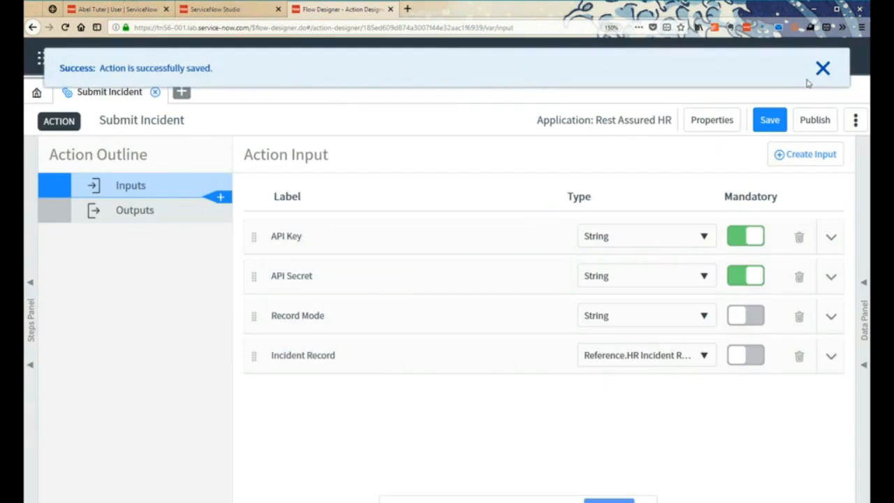
{"action": "left_click", "coordinate": [822, 69]}
- Add a REST step between the action's inputs and outputs, with its connection set to Define Connection Inline
{"action": "left_click", "coordinate": [312, 347]}
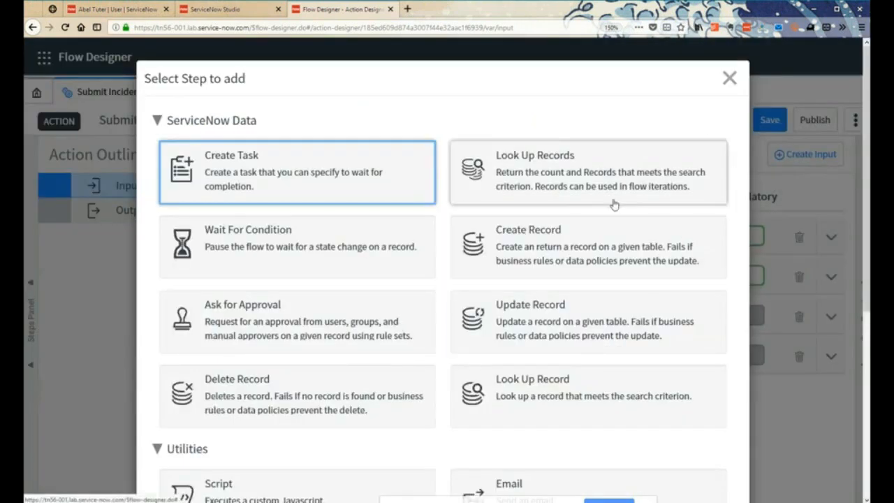
{"action": "scroll", "coordinate": [471, 316], "scroll_direction": "down", "scroll_amount": 3}
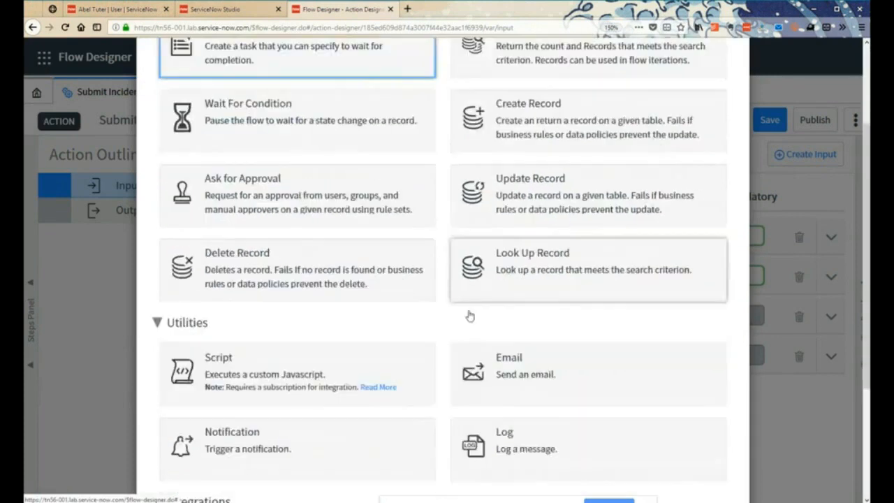
{"action": "scroll", "coordinate": [470, 316], "scroll_direction": "down", "scroll_amount": 4}
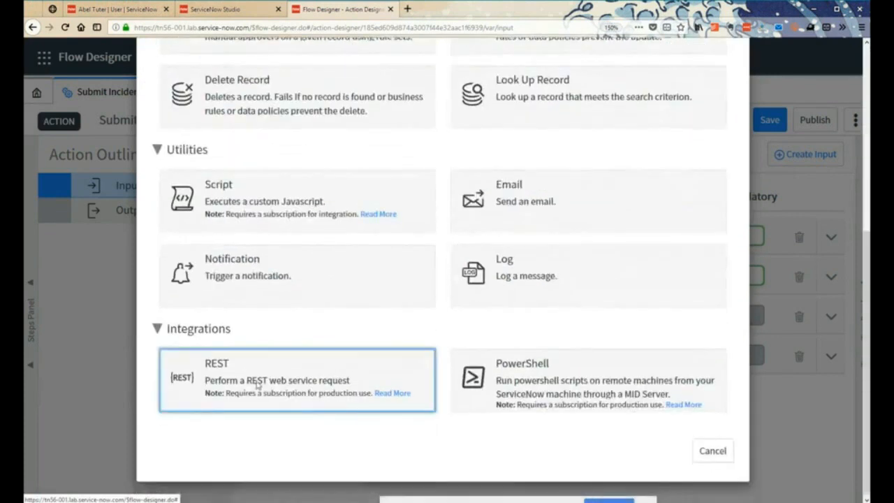
{"action": "left_click", "coordinate": [259, 385]}
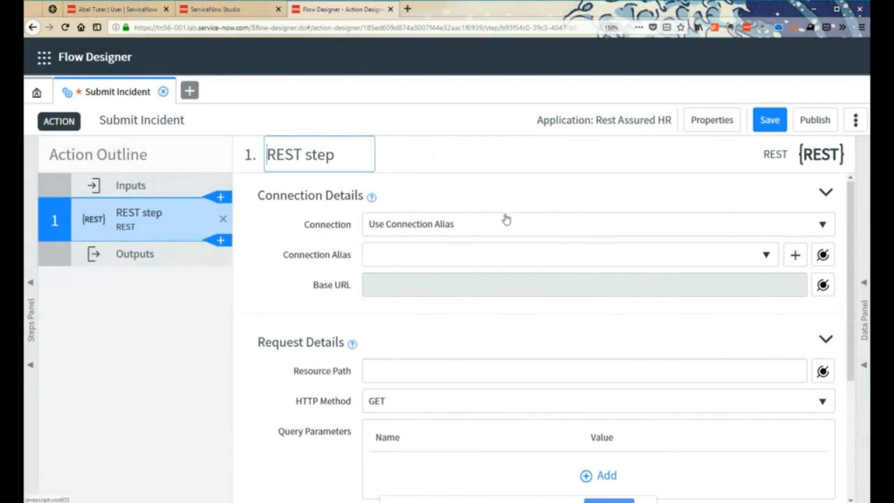
{"action": "left_click", "coordinate": [494, 232]}
{"action": "left_click", "coordinate": [453, 281]}
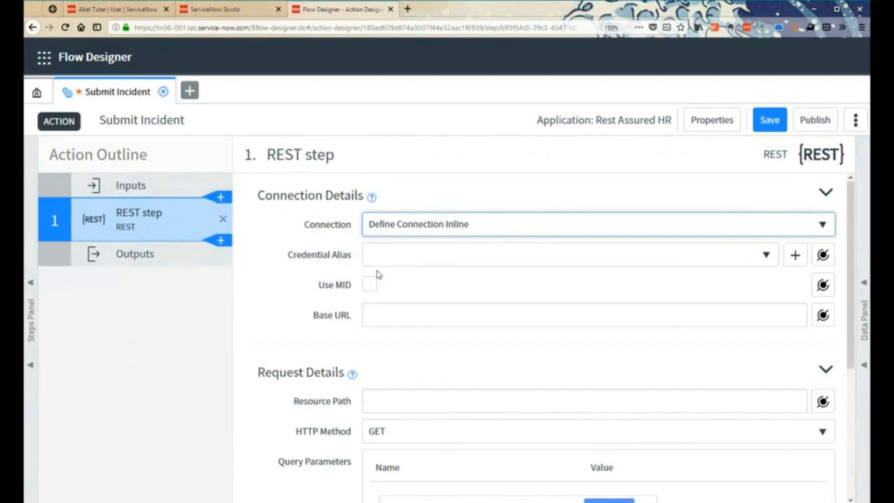
{"action": "left_click", "coordinate": [402, 313]}
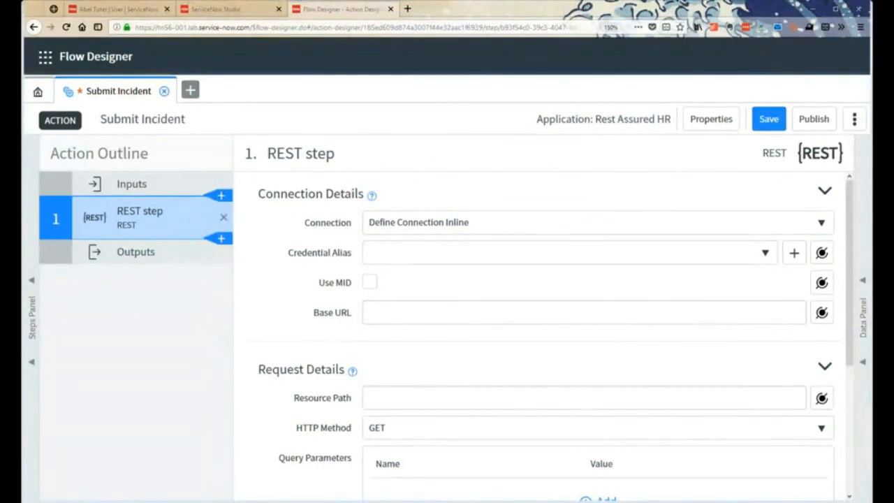
{"action": "left_click", "coordinate": [439, 313]}
{"action": "type", "text": "http"}
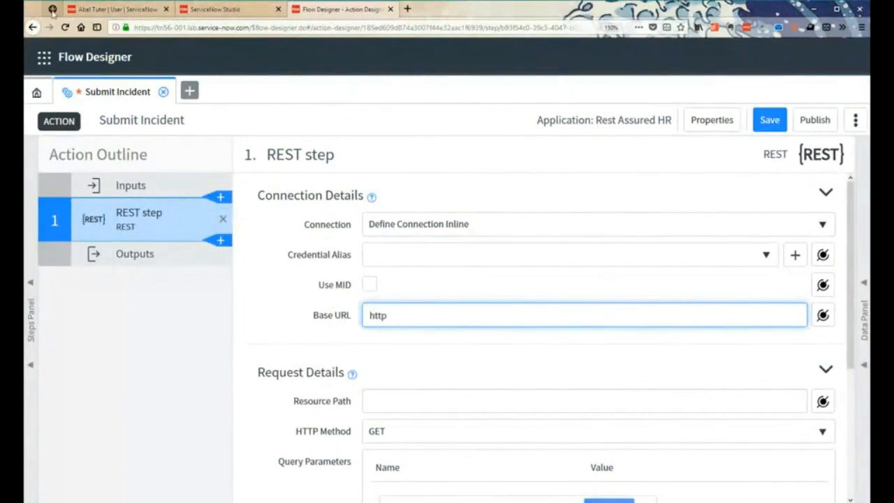
{"action": "left_click", "coordinate": [52, 10]}
{"action": "left_click", "coordinate": [218, 27]}
{"action": "left_click_drag", "start_coordinate": [219, 27], "coordinate": [124, 27]}
{"action": "key", "text": "ctrl+c"}
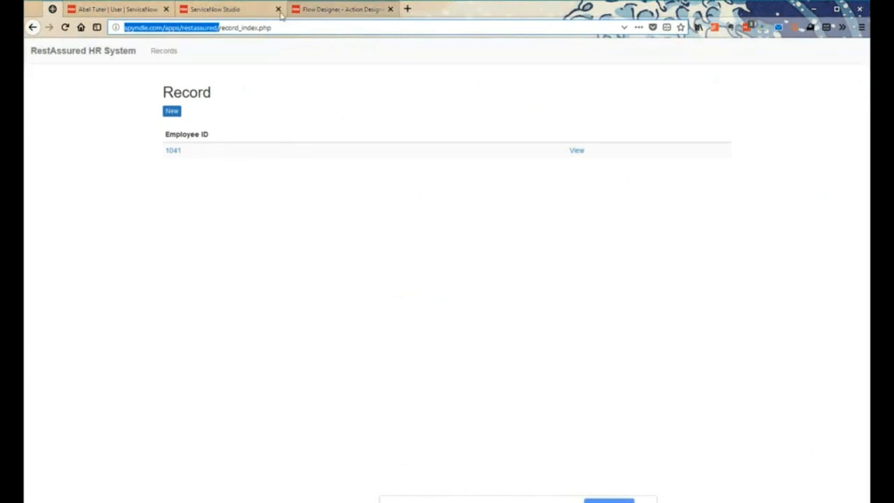
{"action": "left_click", "coordinate": [305, 10]}
{"action": "key", "text": "ctrl+v"}
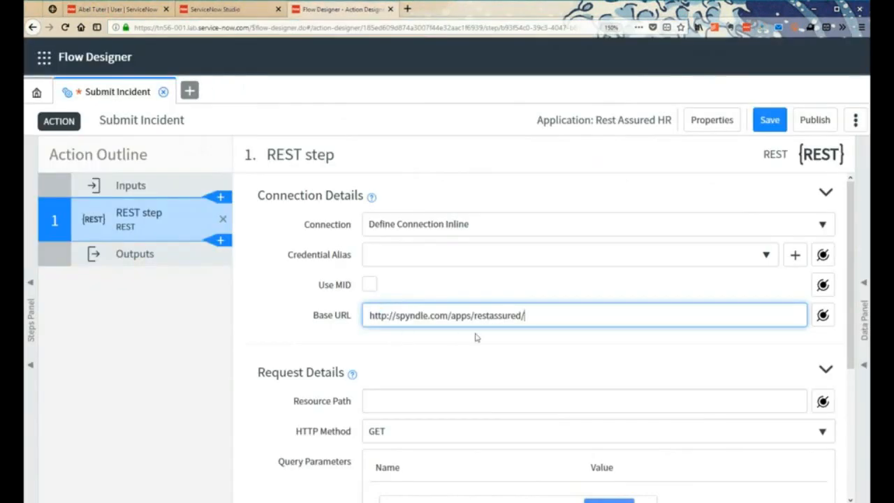
{"action": "type", "text": "api/api.php"}
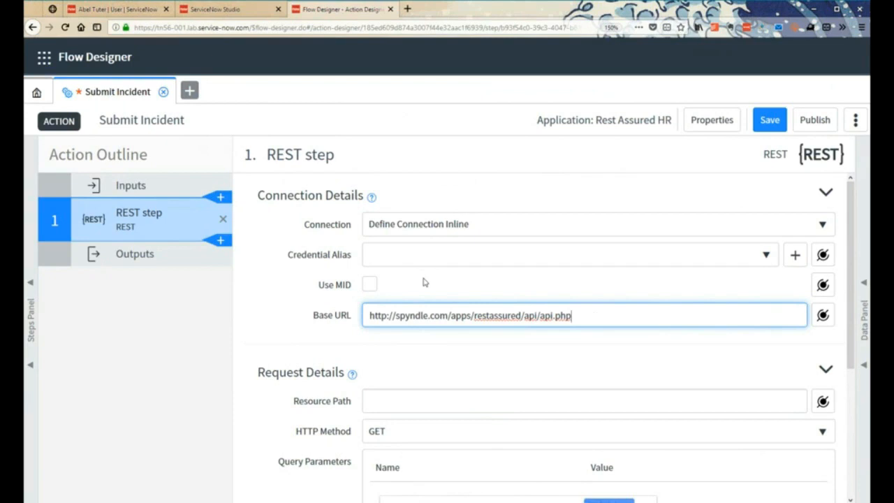
- Add query parameters named mode, incident_type and note to the REST step's request details
{"action": "scroll", "coordinate": [420, 285], "scroll_direction": "down", "scroll_amount": 1}
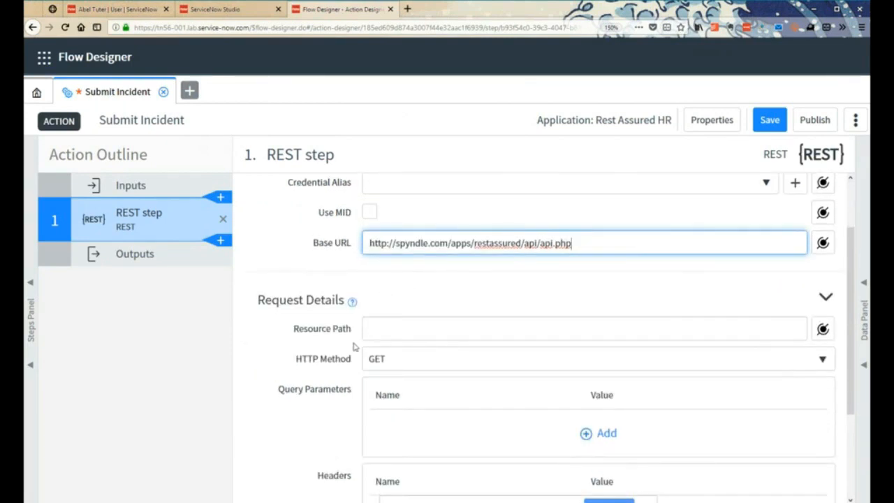
{"action": "scroll", "coordinate": [354, 347], "scroll_direction": "down", "scroll_amount": 1}
{"action": "scroll", "coordinate": [353, 347], "scroll_direction": "down", "scroll_amount": 1}
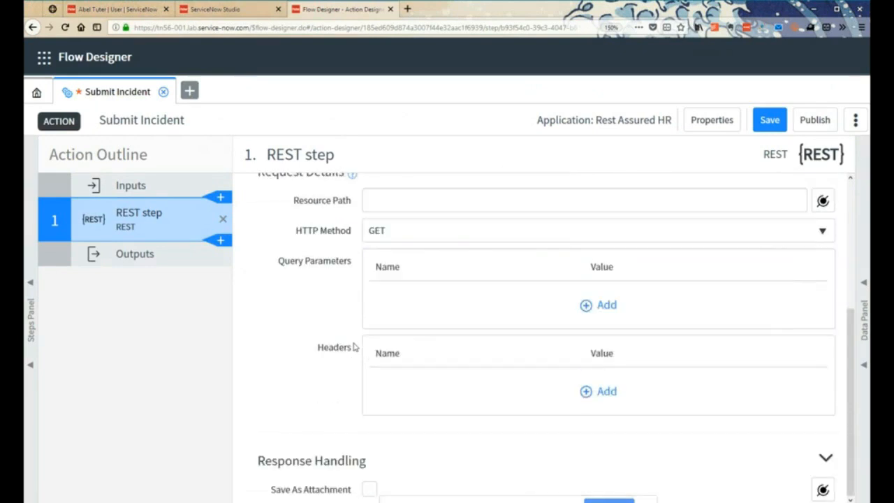
{"action": "mouse_move", "coordinate": [337, 263]}
{"action": "left_click", "coordinate": [583, 308]}
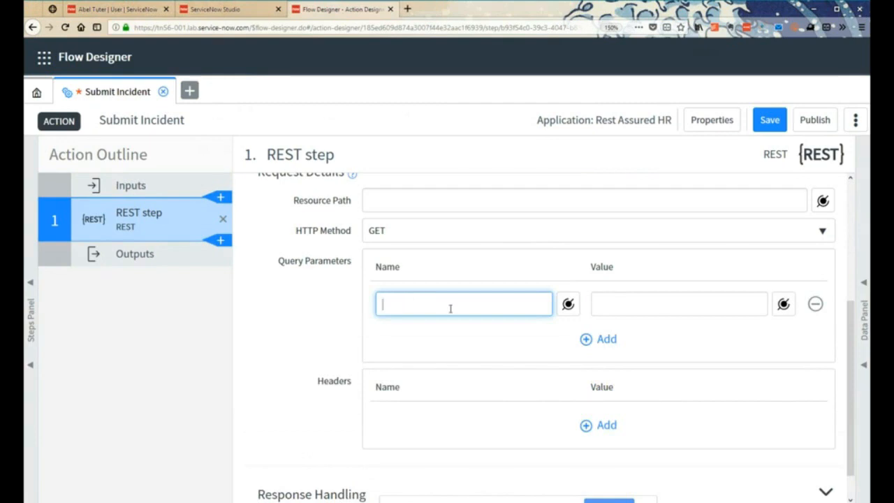
{"action": "type", "text": "mode"}
{"action": "left_click", "coordinate": [598, 340]}
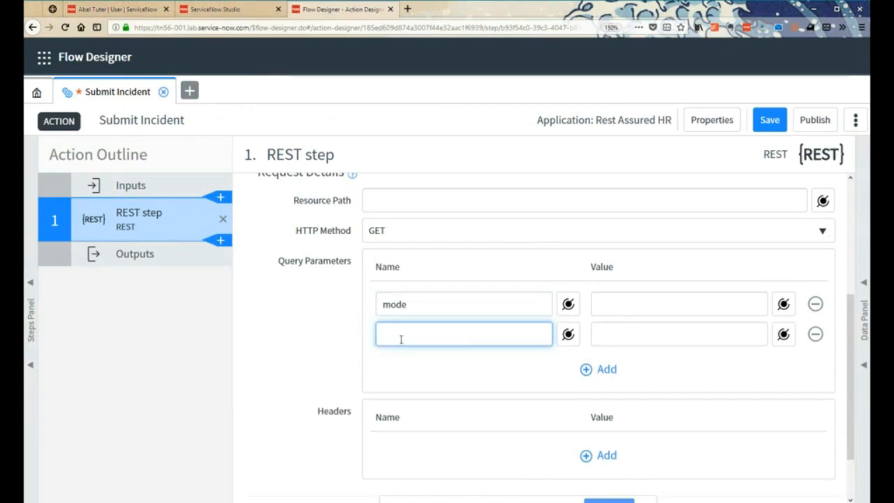
{"action": "type", "text": "incident_type"}
{"action": "left_click", "coordinate": [594, 369]}
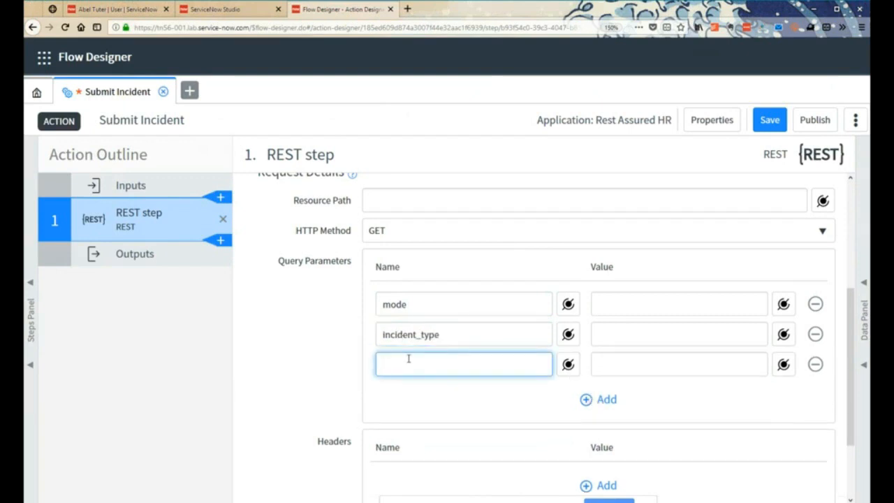
{"action": "type", "text": "note"}
- Add query parameters named employee_id, secret and key to the REST request, and collapse the Steps Panel
{"action": "left_click", "coordinate": [598, 400]}
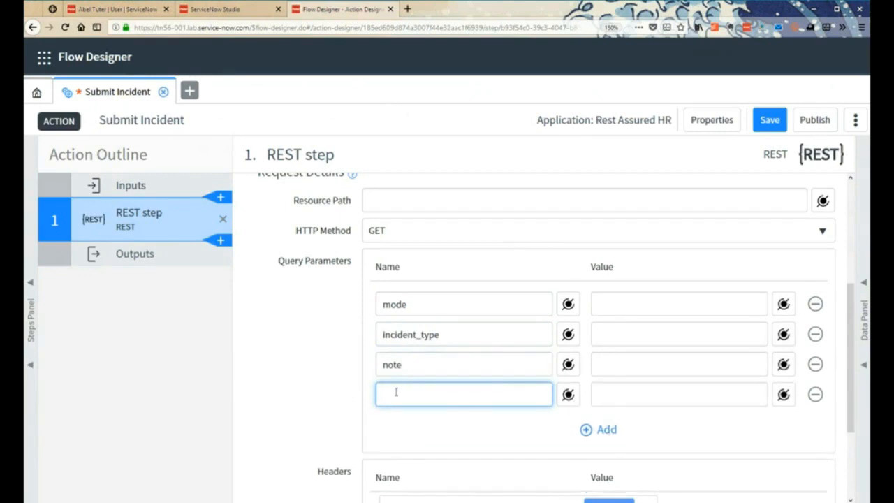
{"action": "type", "text": "emplo"}
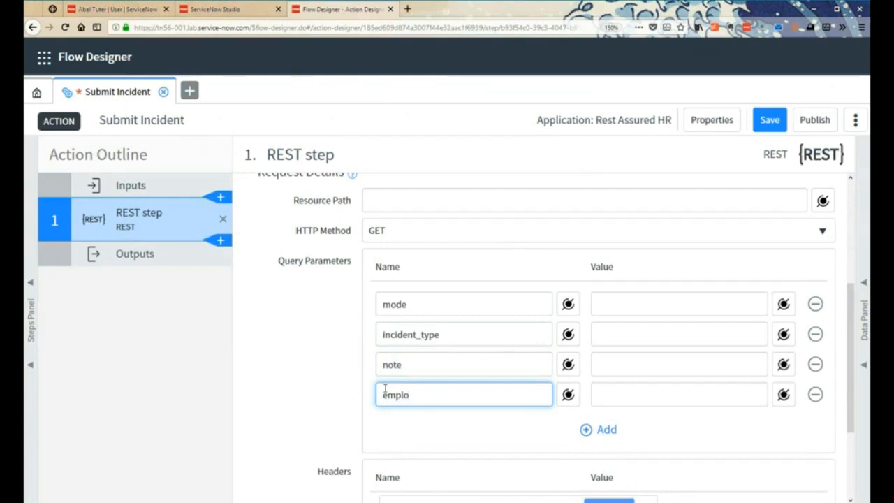
{"action": "type", "text": "yee_id"}
{"action": "left_click", "coordinate": [603, 434]}
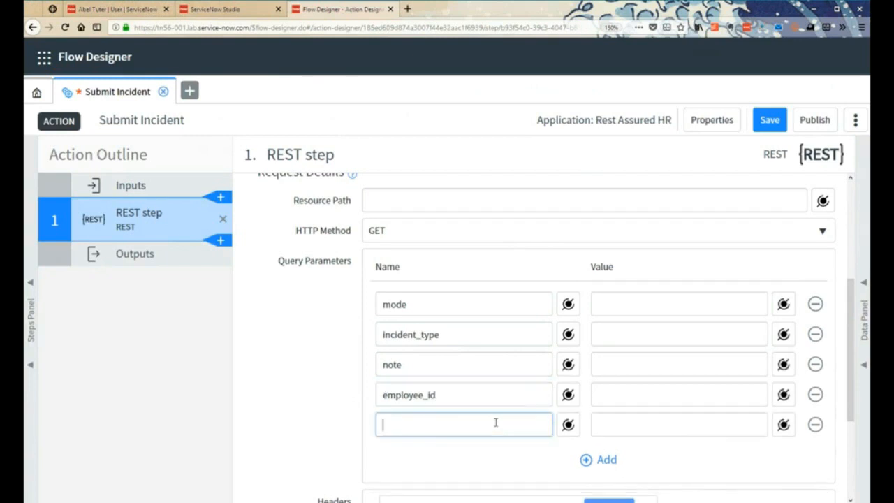
{"action": "type", "text": "secret"}
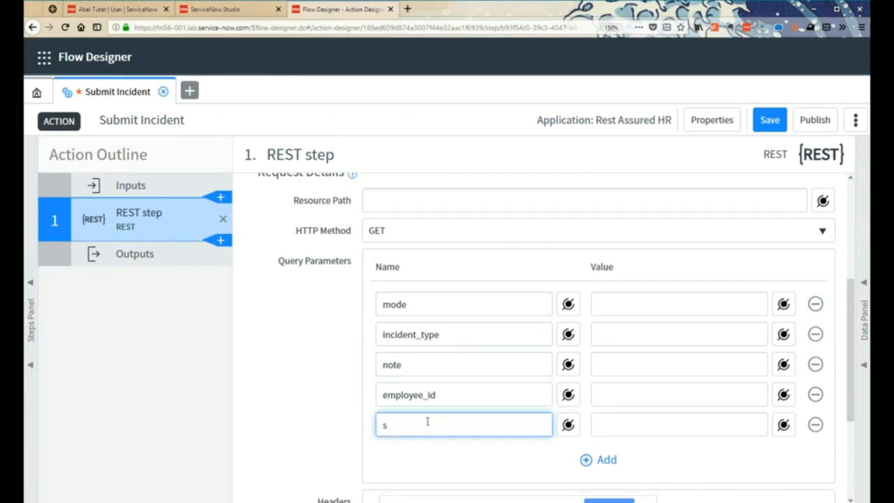
{"action": "left_click", "coordinate": [606, 462]}
{"action": "type", "text": "key"}
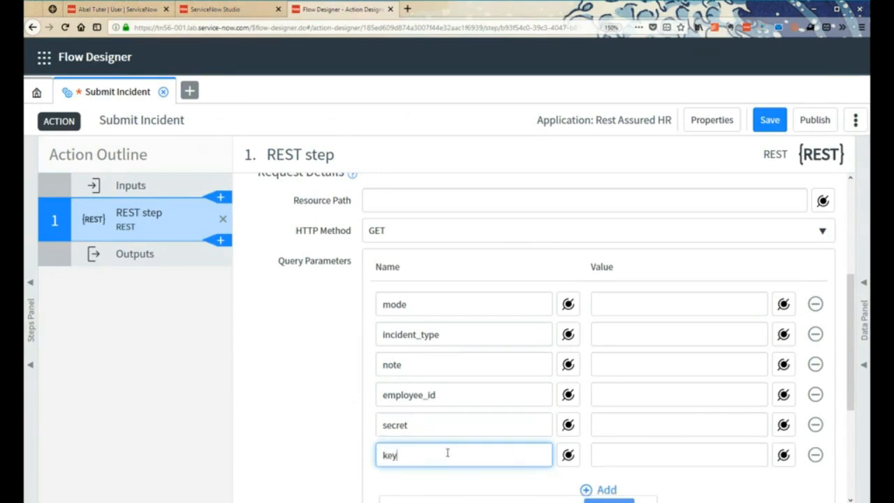
{"action": "left_click", "coordinate": [30, 364]}
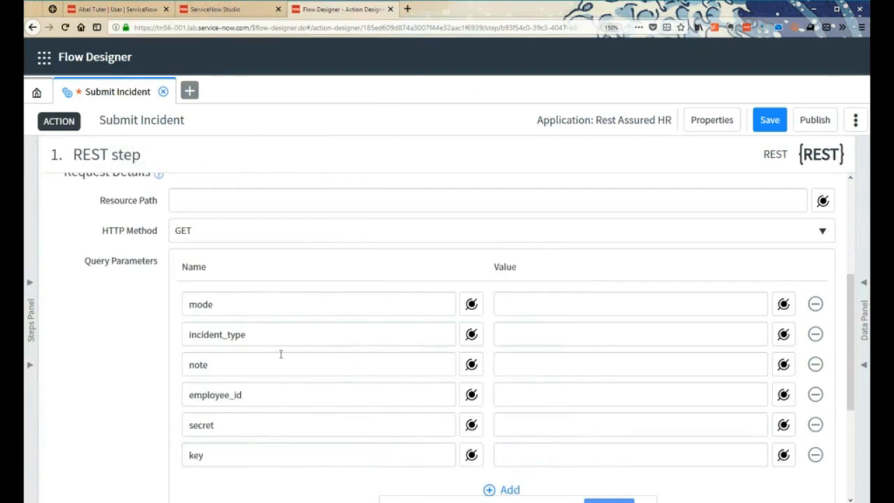
- Map the API Key and API Secret input variables to the key and secret query parameters of the REST step
{"action": "left_click", "coordinate": [864, 329]}
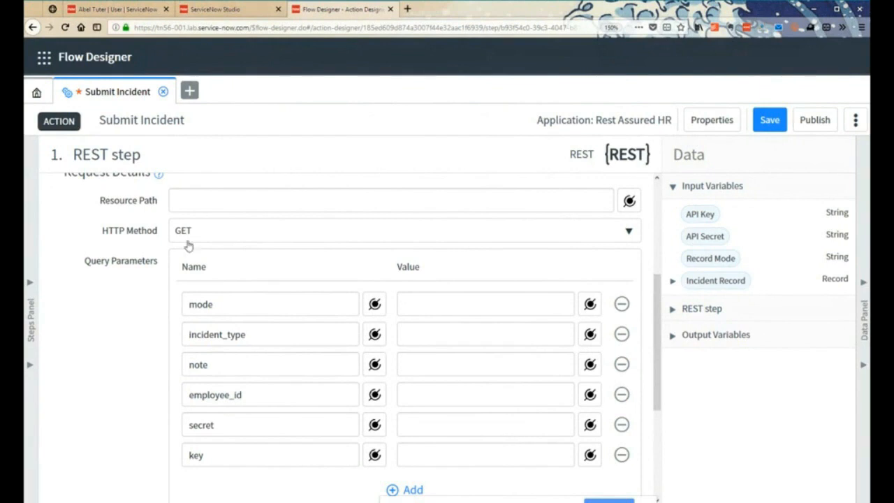
{"action": "left_click", "coordinate": [222, 234]}
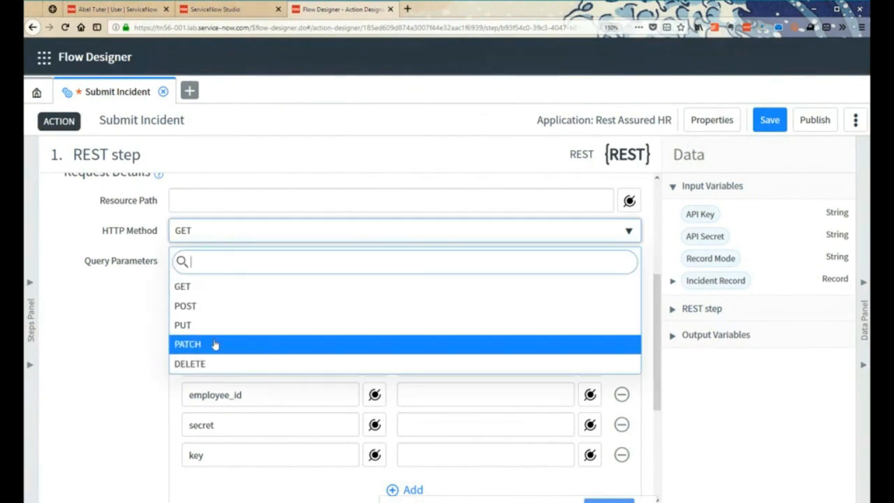
{"action": "left_click", "coordinate": [123, 332]}
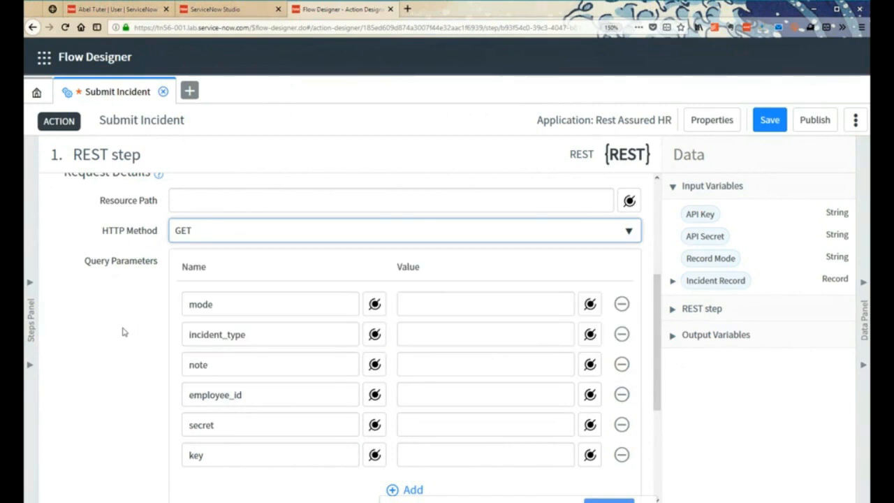
{"action": "scroll", "coordinate": [123, 332], "scroll_direction": "down", "scroll_amount": 2}
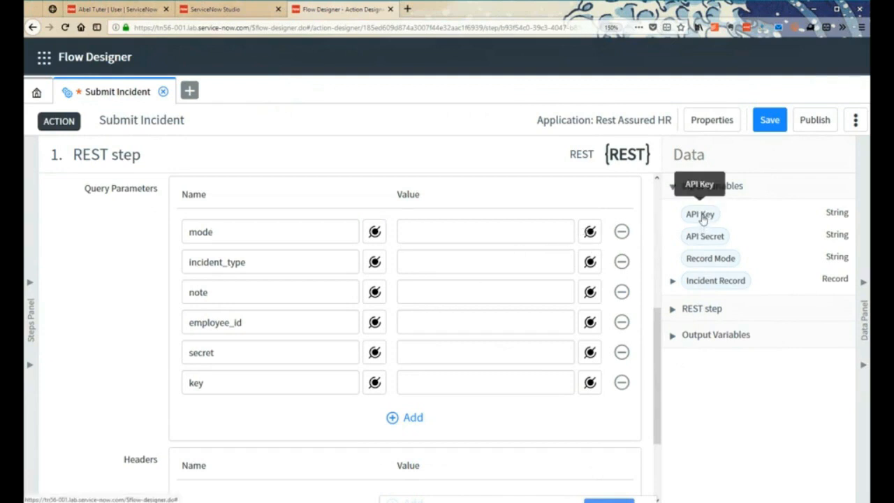
{"action": "left_click_drag", "start_coordinate": [701, 214], "coordinate": [482, 383]}
{"action": "left_click_drag", "start_coordinate": [696, 236], "coordinate": [451, 353]}
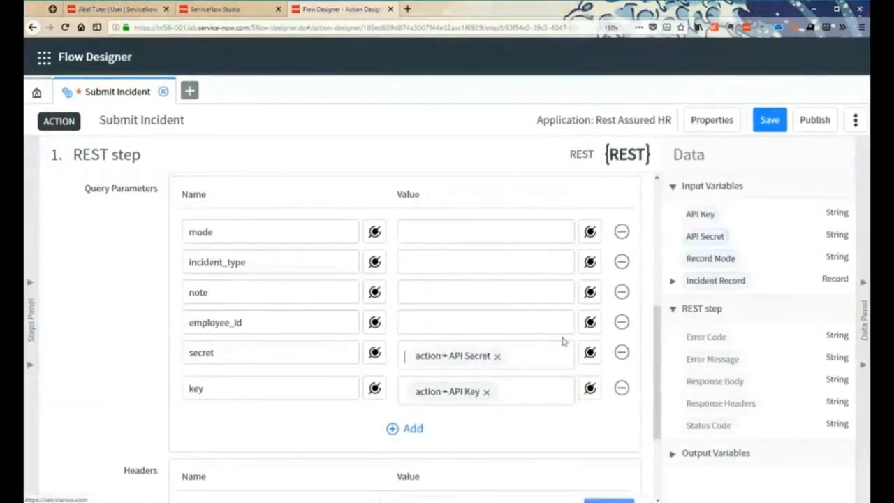
{"action": "left_click", "coordinate": [591, 233]}
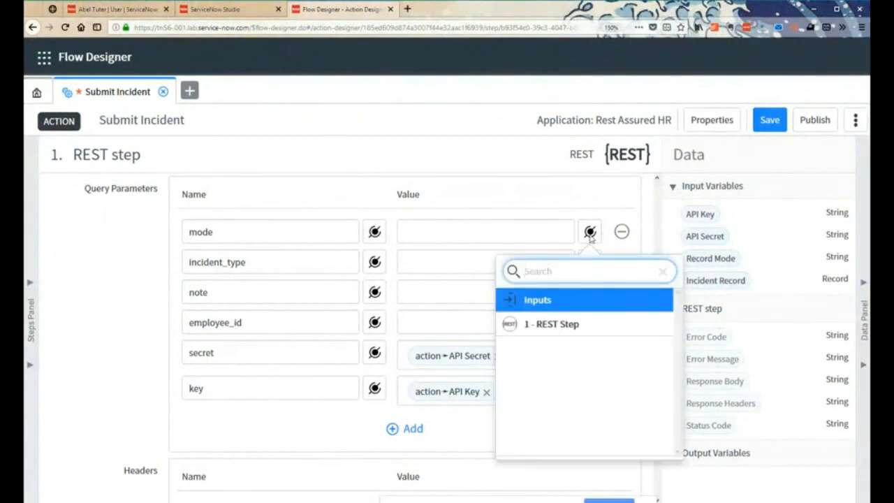
{"action": "left_click", "coordinate": [605, 308]}
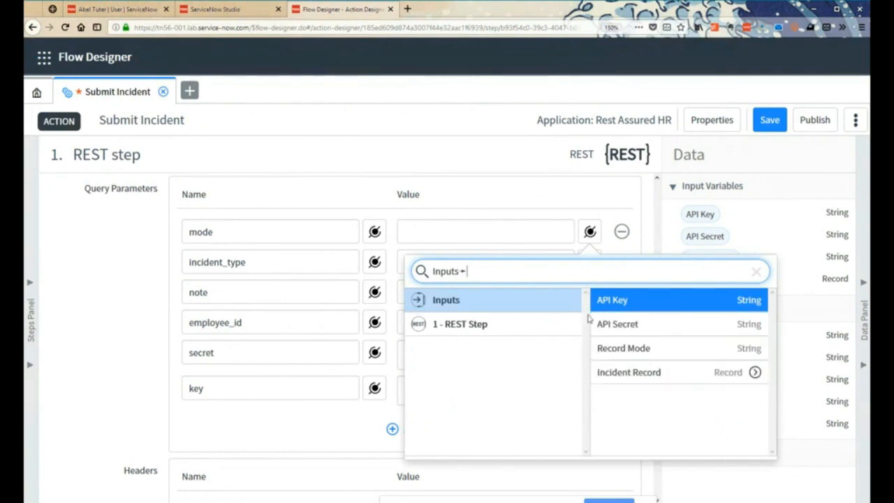
{"action": "left_click", "coordinate": [591, 234]}
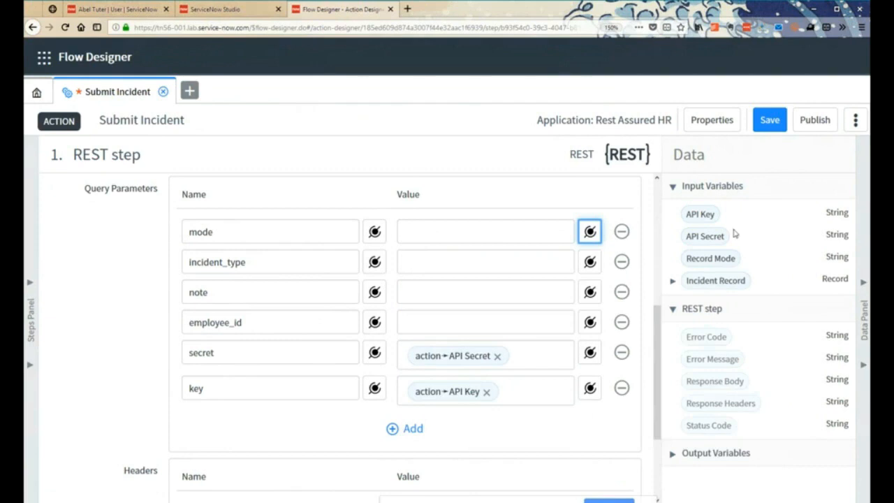
- Map the Record Mode input to the mode parameter and the incident record's Incident Type to the incident_type parameter
{"action": "left_click_drag", "start_coordinate": [707, 257], "coordinate": [474, 239]}
{"action": "left_click", "coordinate": [529, 264]}
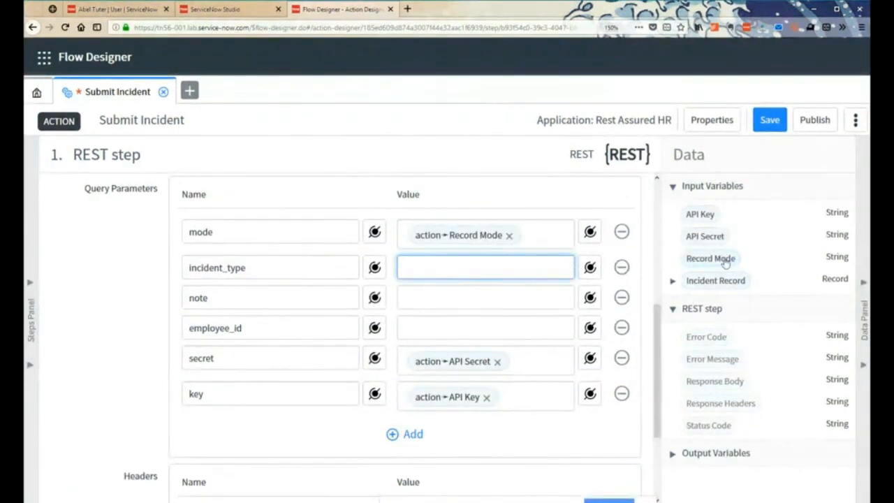
{"action": "left_click", "coordinate": [707, 282]}
{"action": "left_click", "coordinate": [671, 282]}
{"action": "scroll", "coordinate": [739, 390], "scroll_direction": "down", "scroll_amount": 2}
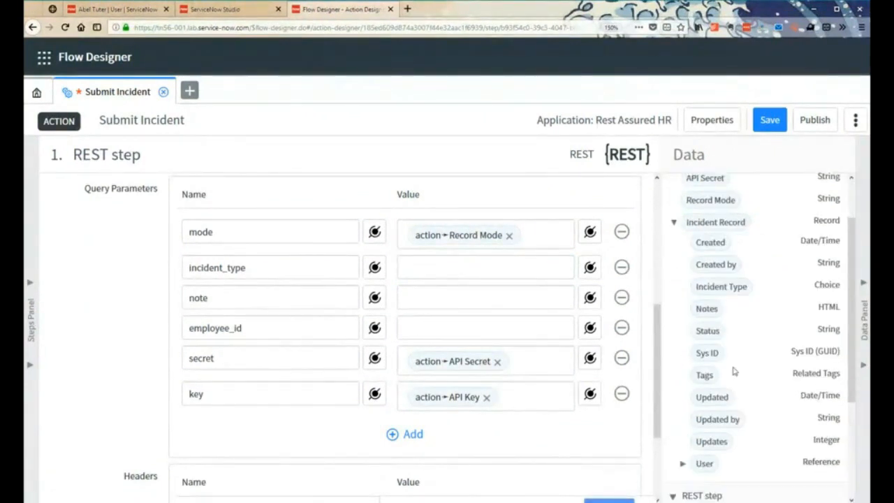
{"action": "left_click", "coordinate": [717, 274]}
{"action": "left_click_drag", "start_coordinate": [717, 277], "coordinate": [538, 283]}
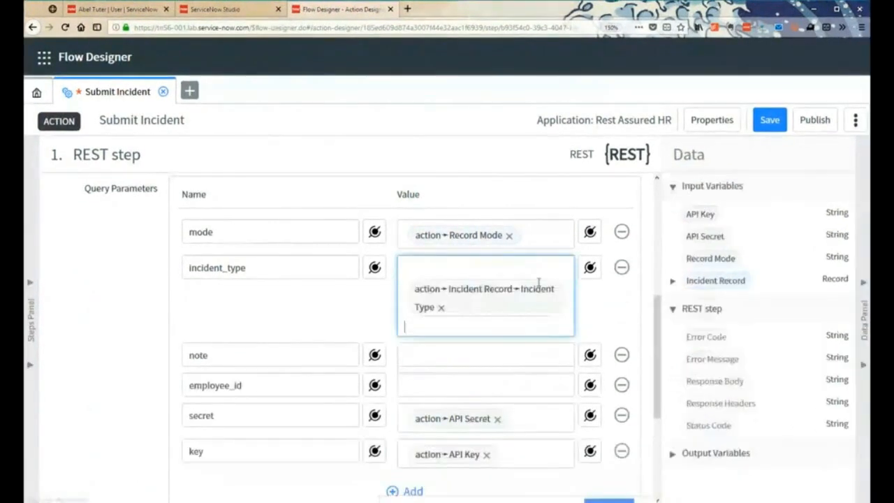
- Map the incident record's Notes field to the value of the note query parameter
{"action": "left_click", "coordinate": [511, 360]}
{"action": "left_click", "coordinate": [673, 281]}
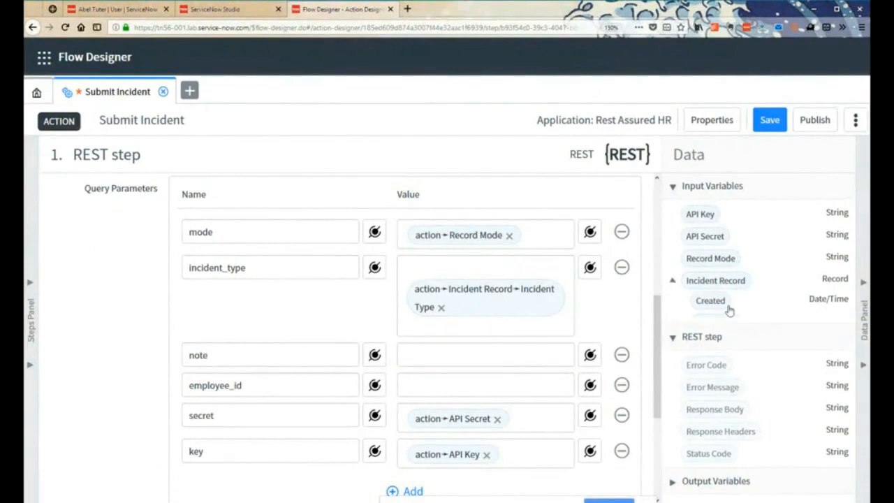
{"action": "left_click_drag", "start_coordinate": [707, 367], "coordinate": [405, 353]}
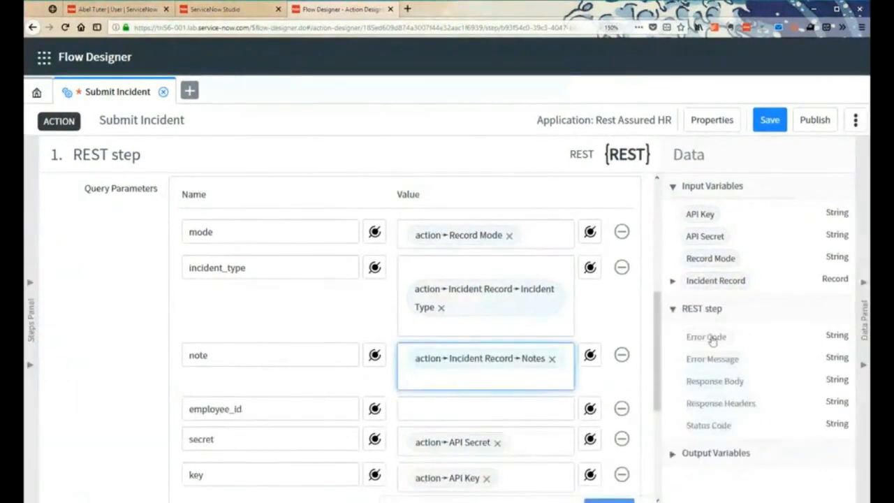
- Map the Employee number of the incident record's User to the employee_id query parameter and save the action
{"action": "left_click", "coordinate": [674, 281]}
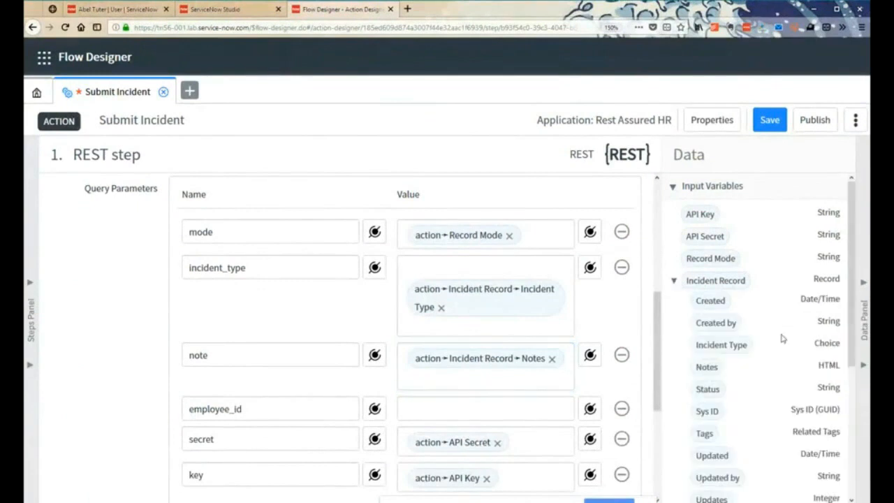
{"action": "scroll", "coordinate": [699, 293], "scroll_direction": "down", "scroll_amount": 3}
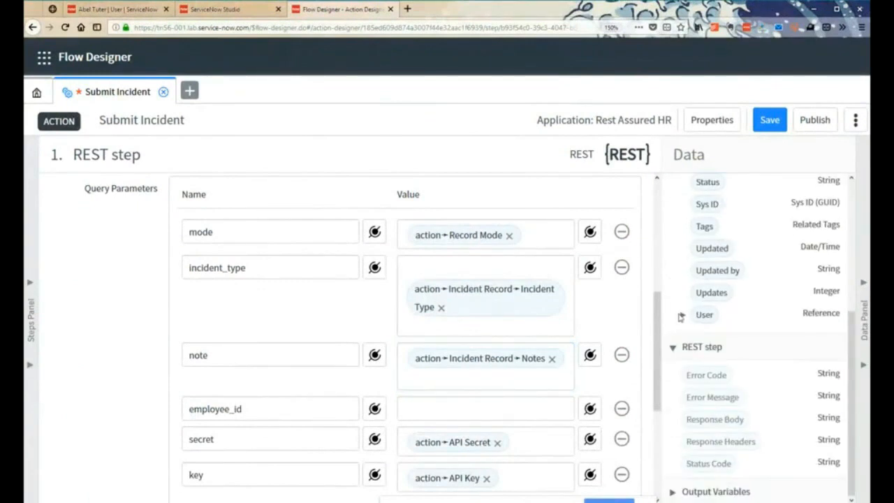
{"action": "left_click", "coordinate": [682, 315]}
{"action": "left_click", "coordinate": [682, 316]}
{"action": "left_click", "coordinate": [682, 316]}
{"action": "scroll", "coordinate": [752, 326], "scroll_direction": "down", "scroll_amount": 3}
{"action": "scroll", "coordinate": [737, 391], "scroll_direction": "down", "scroll_amount": 2}
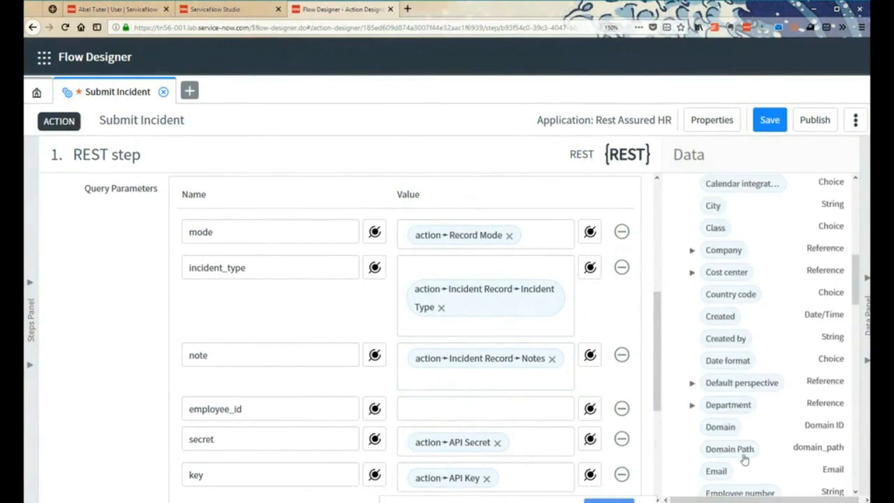
{"action": "scroll", "coordinate": [755, 440], "scroll_direction": "down", "scroll_amount": 2}
{"action": "left_click", "coordinate": [457, 409]}
{"action": "left_click_drag", "start_coordinate": [552, 468], "coordinate": [520, 460]}
{"action": "scroll", "coordinate": [455, 415], "scroll_direction": "down", "scroll_amount": 3}
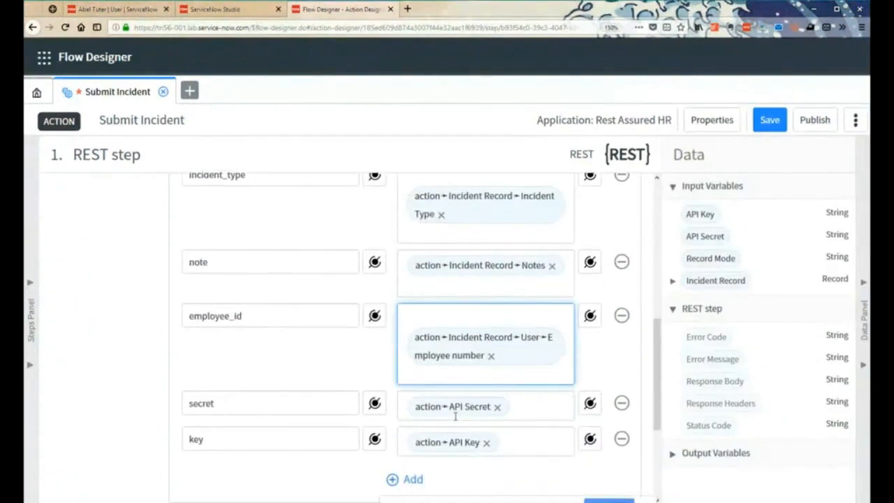
{"action": "scroll", "coordinate": [425, 344], "scroll_direction": "up", "scroll_amount": 1}
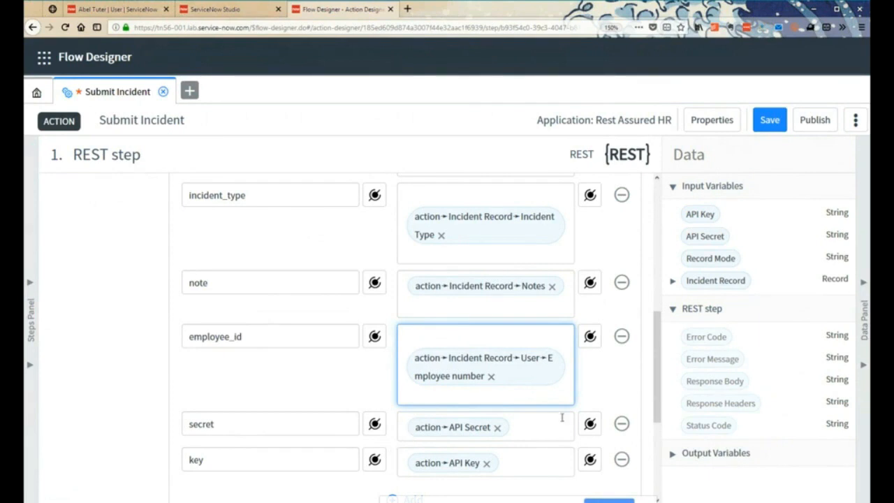
{"action": "left_click", "coordinate": [769, 120]}
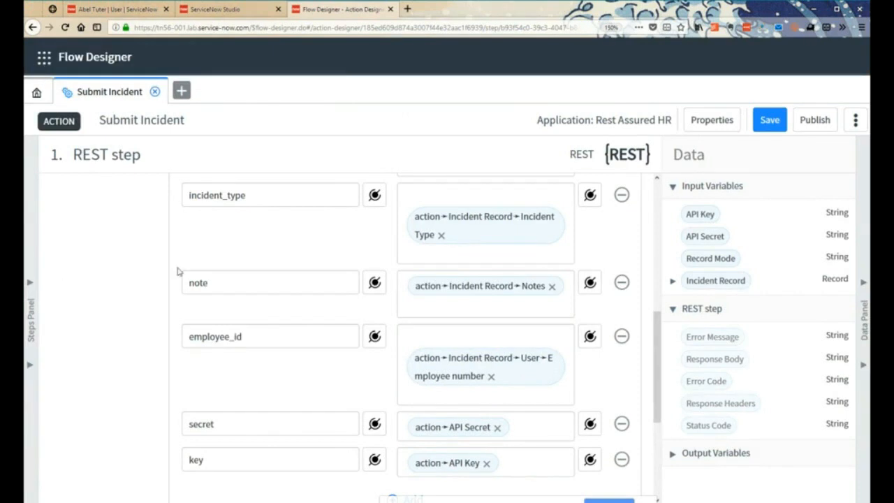
- Create an output variable labelled status in the action's outputs
{"action": "left_click", "coordinate": [32, 321]}
{"action": "left_click", "coordinate": [122, 258]}
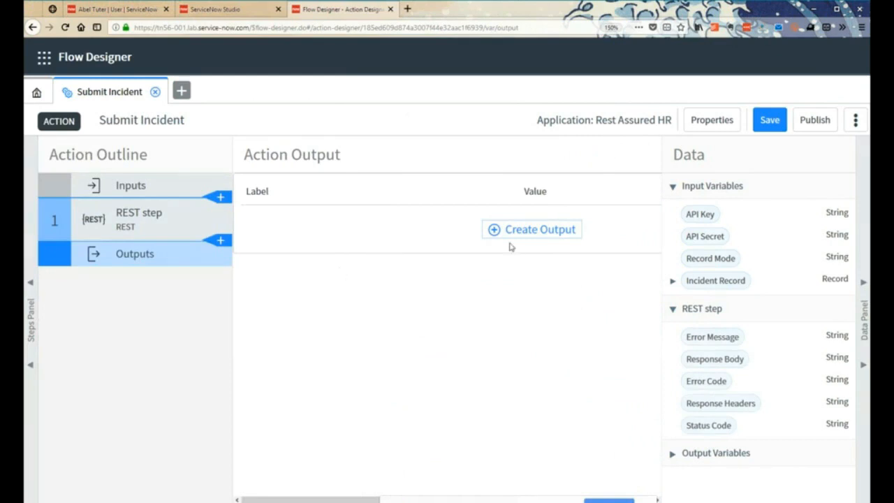
{"action": "left_click", "coordinate": [535, 232]}
{"action": "left_click", "coordinate": [860, 320]}
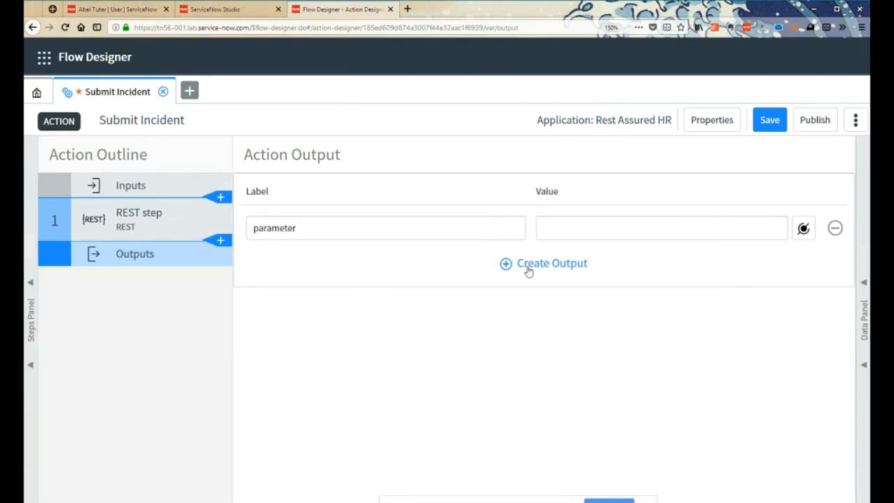
{"action": "left_click", "coordinate": [321, 229]}
{"action": "double_click", "coordinate": [321, 229]}
{"action": "type", "text": "status"}
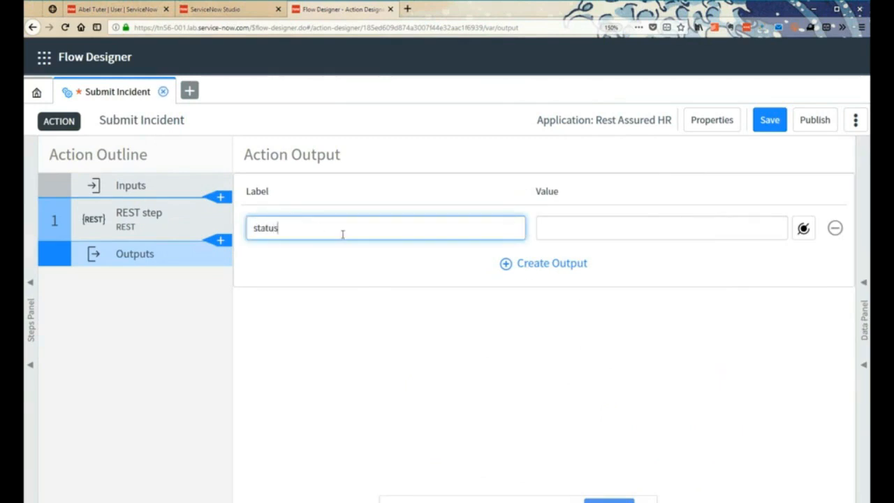
- Map the REST step's Response Body to the status output's value and save the action
{"action": "left_click", "coordinate": [615, 228]}
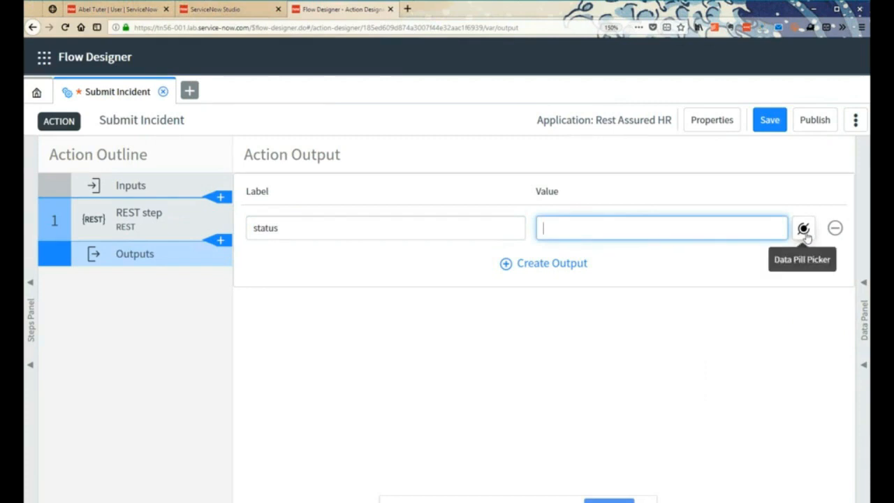
{"action": "left_click", "coordinate": [865, 297]}
{"action": "left_click", "coordinate": [673, 335]}
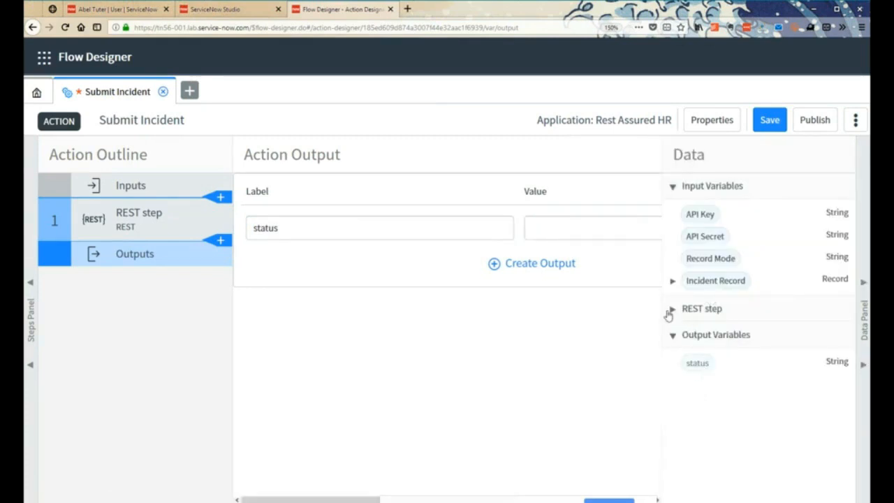
{"action": "left_click", "coordinate": [670, 309]}
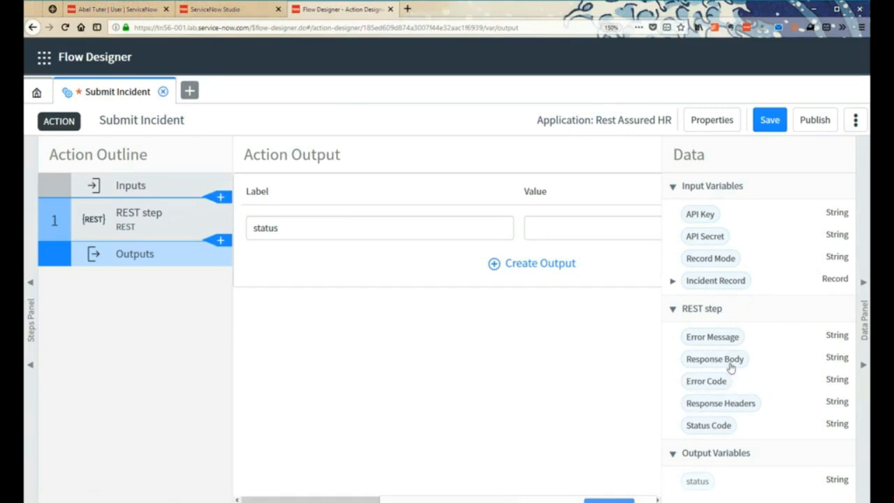
{"action": "left_click_drag", "start_coordinate": [713, 362], "coordinate": [559, 231]}
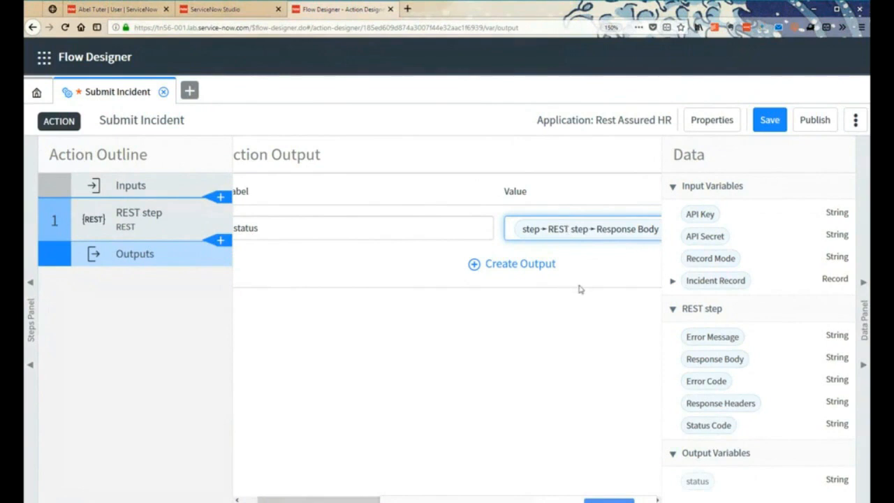
{"action": "left_click", "coordinate": [864, 302]}
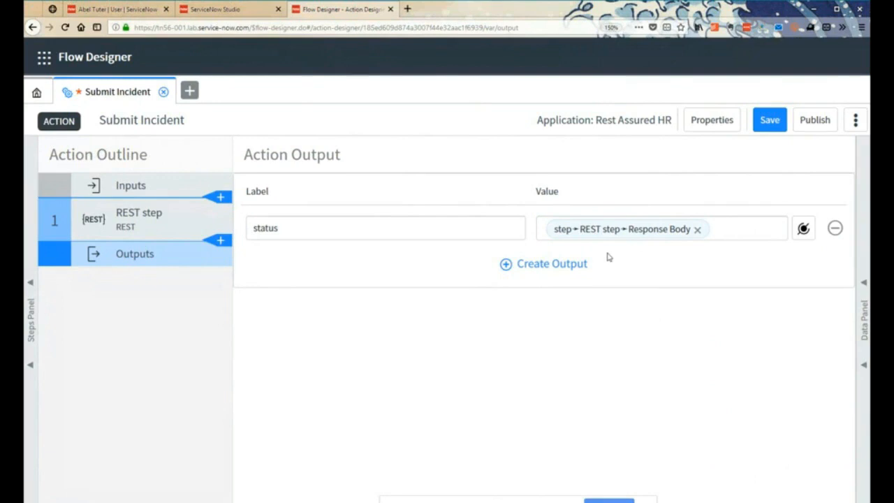
{"action": "left_click", "coordinate": [772, 123]}
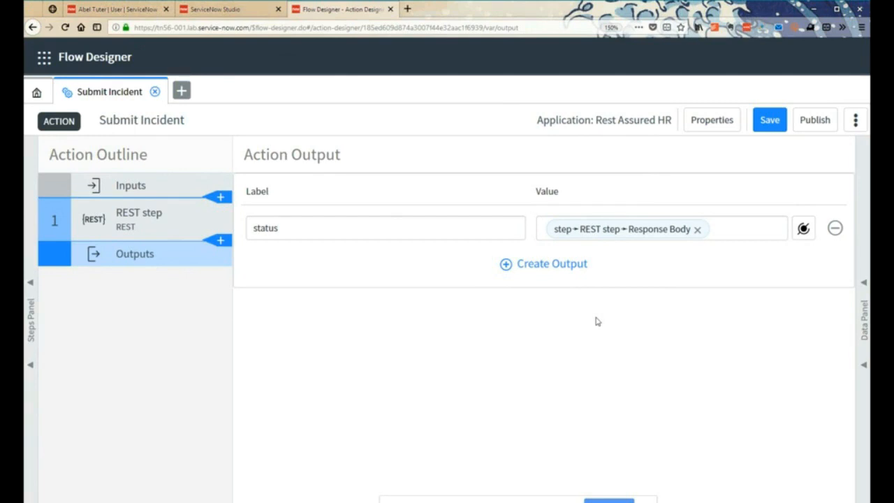
- Capitalize the output's label to Status and save the action again
{"action": "left_click", "coordinate": [256, 232]}
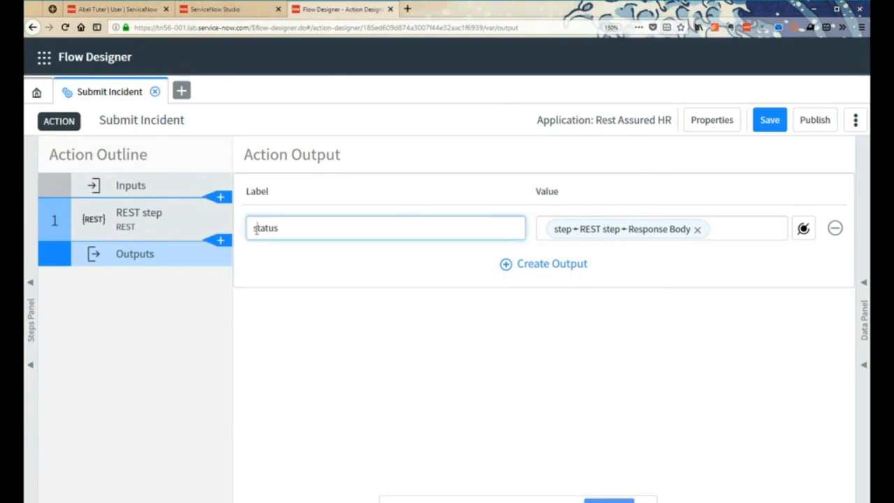
{"action": "type", "text": "S"}
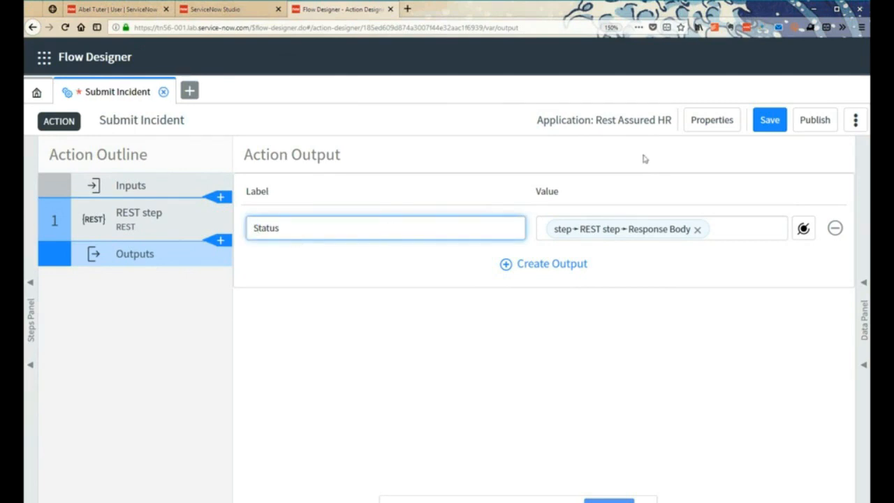
{"action": "left_click", "coordinate": [771, 123]}
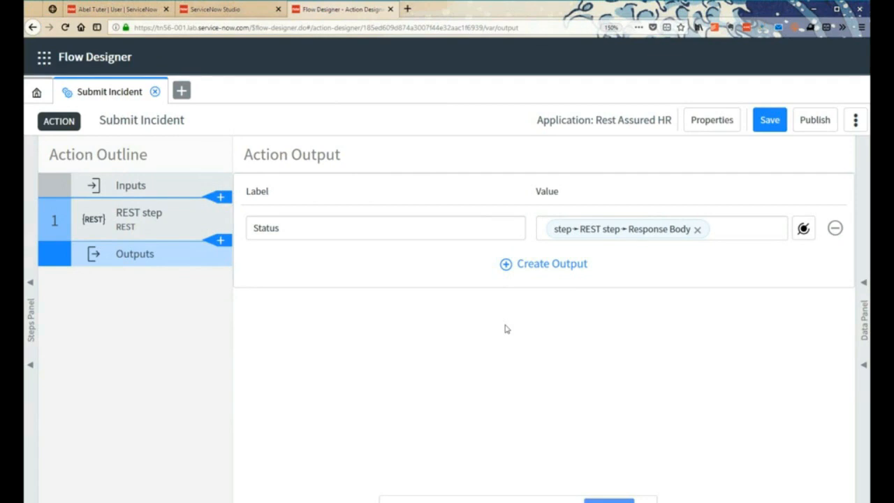
- Review the REST step's connection details and the values mapped to its query parameters
{"action": "left_click", "coordinate": [866, 316]}
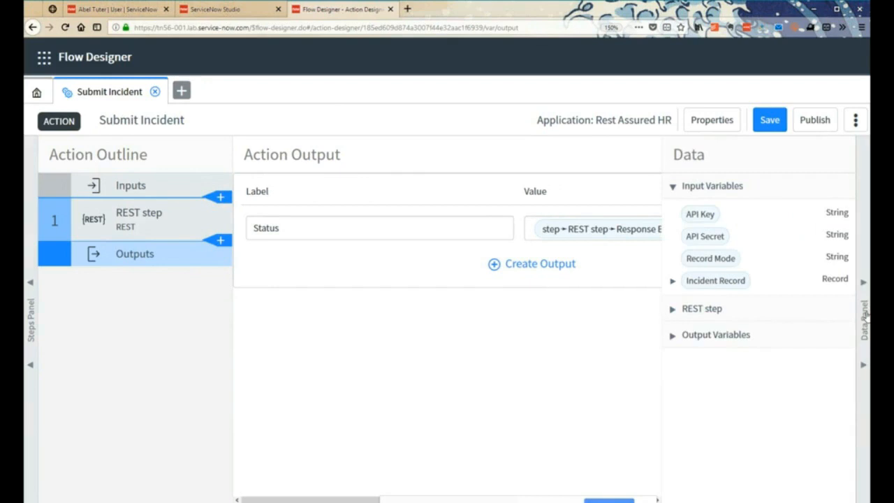
{"action": "left_click", "coordinate": [866, 316]}
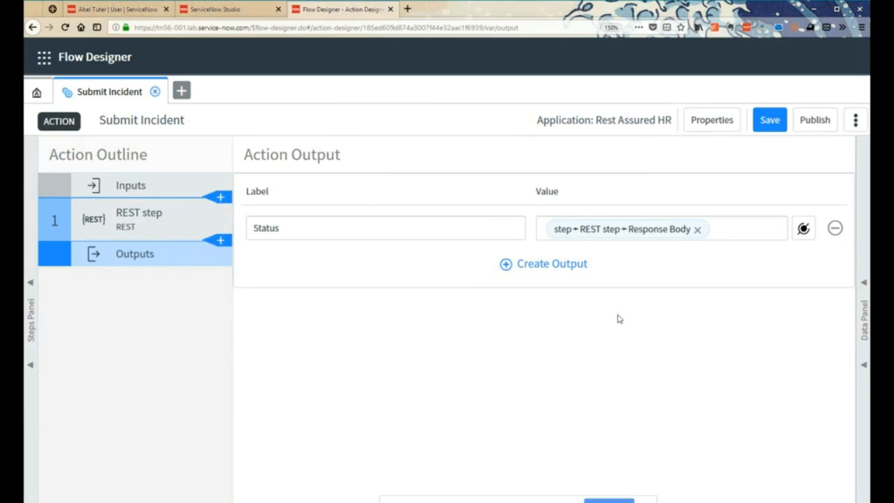
{"action": "left_click", "coordinate": [133, 228]}
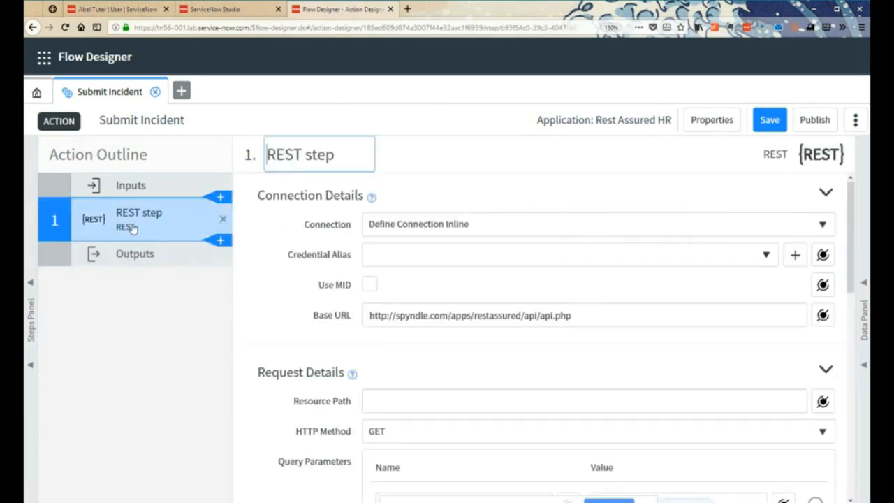
{"action": "scroll", "coordinate": [305, 367], "scroll_direction": "down", "scroll_amount": 5}
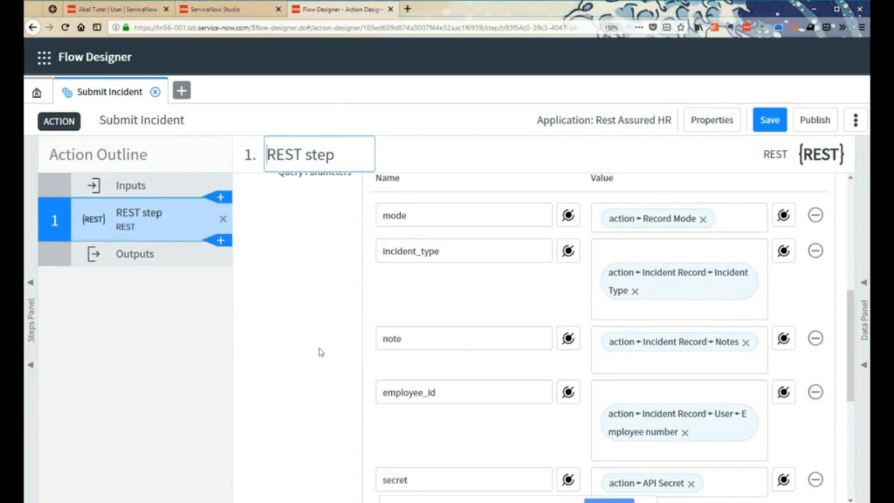
- Check the REST step and the action's outputs, publish the Submit Incident action and return to the designer's home page
{"action": "left_click", "coordinate": [317, 342]}
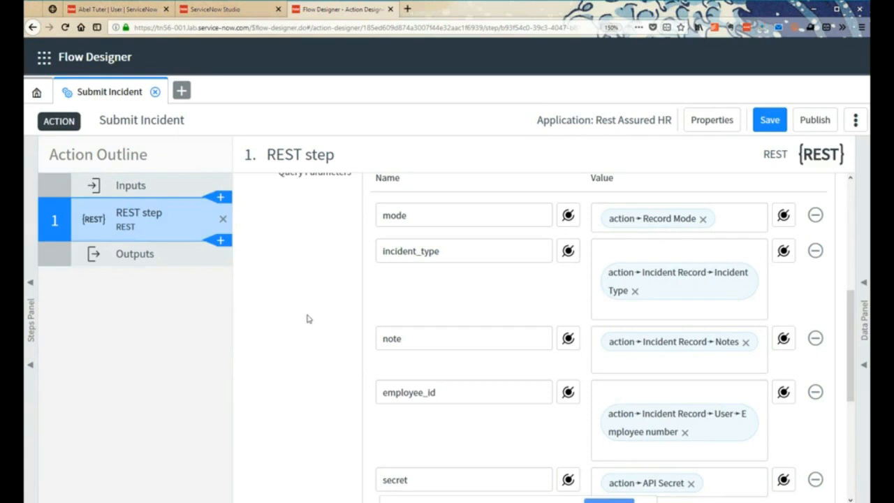
{"action": "scroll", "coordinate": [292, 294], "scroll_direction": "up", "scroll_amount": 4}
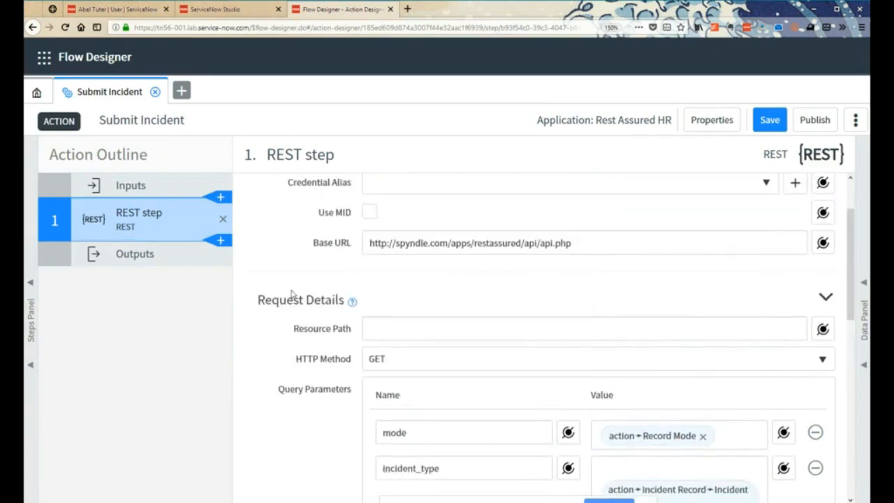
{"action": "scroll", "coordinate": [245, 298], "scroll_direction": "down", "scroll_amount": 4}
{"action": "left_click", "coordinate": [134, 255]}
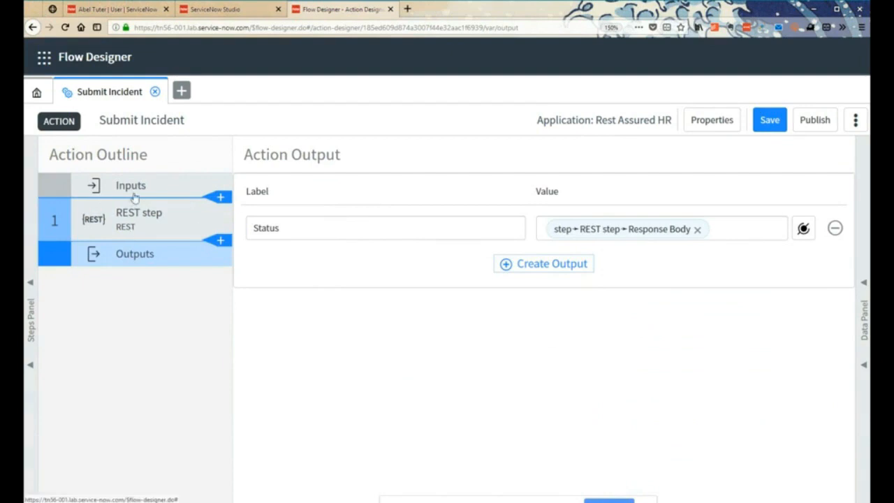
{"action": "left_click", "coordinate": [824, 125]}
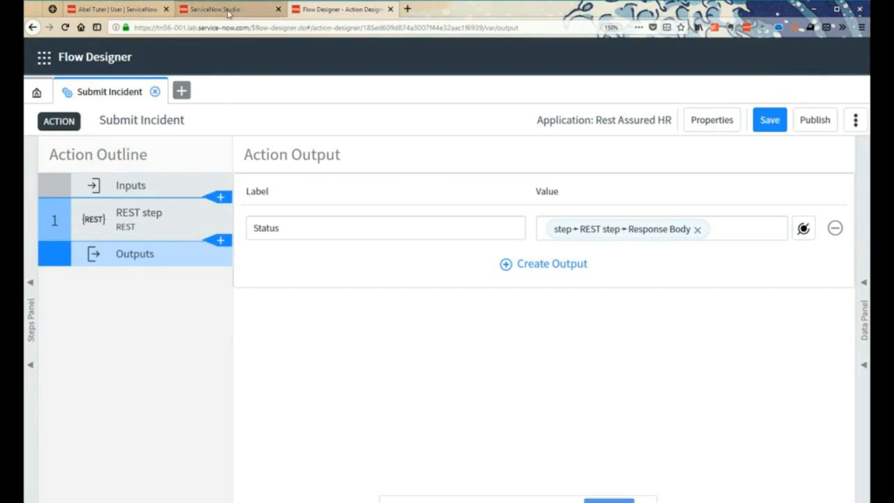
{"action": "left_click", "coordinate": [37, 92]}
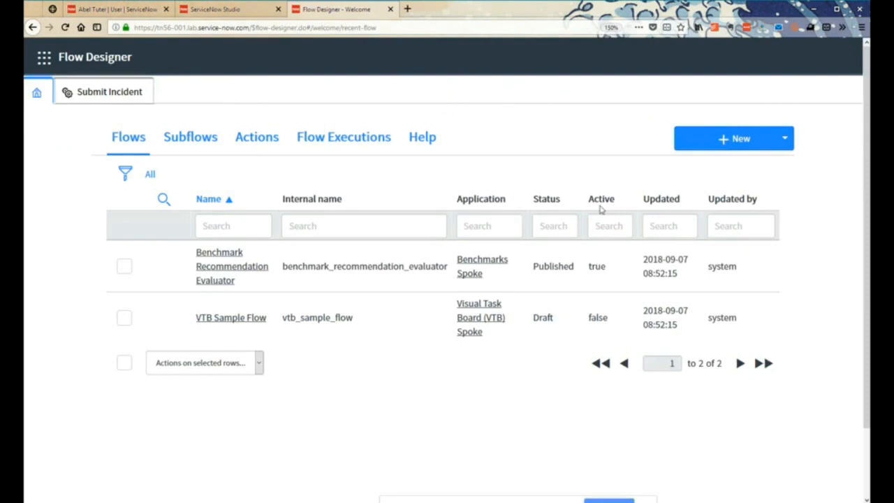
{"action": "left_click", "coordinate": [234, 11]}
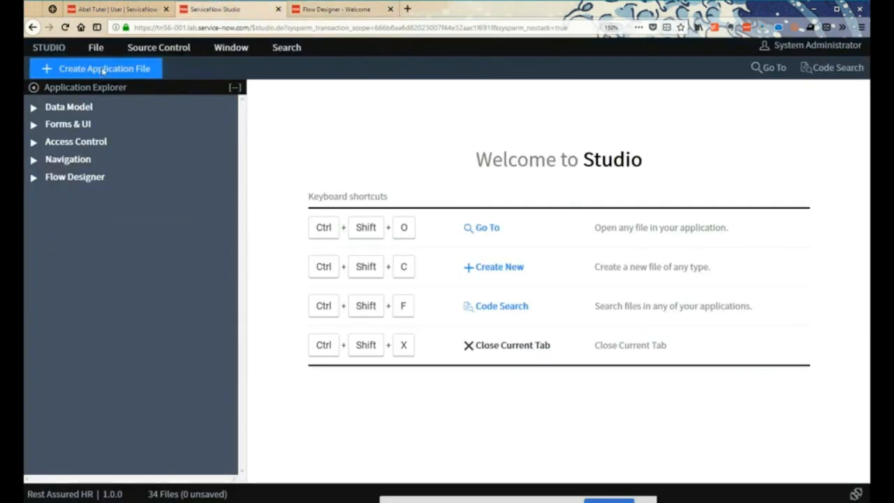
{"action": "left_click", "coordinate": [102, 73]}
{"action": "type", "text": "flow"}
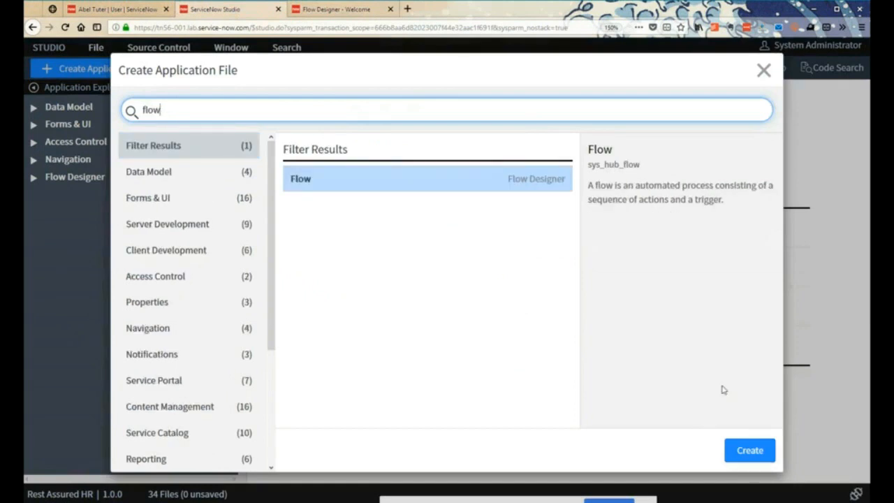
{"action": "left_click", "coordinate": [764, 71]}
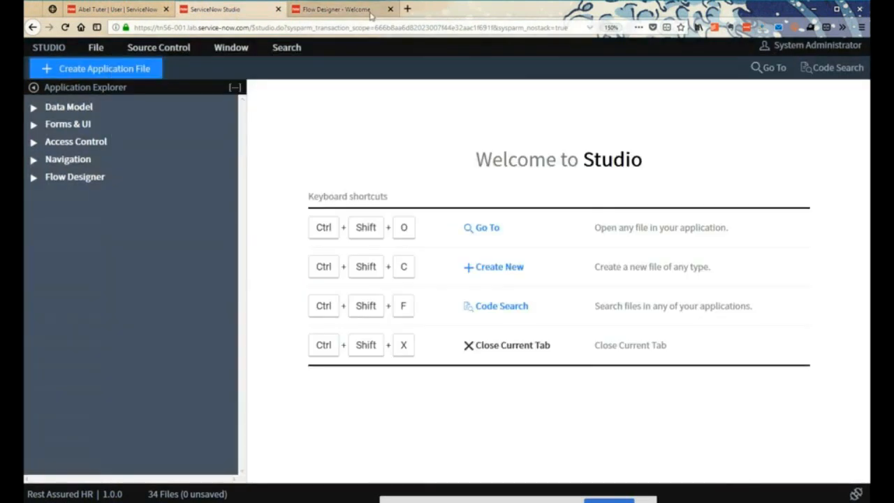
{"action": "left_click", "coordinate": [335, 9]}
- Create a new flow named Report Incident in the Rest Assured HR application
{"action": "left_click", "coordinate": [716, 137]}
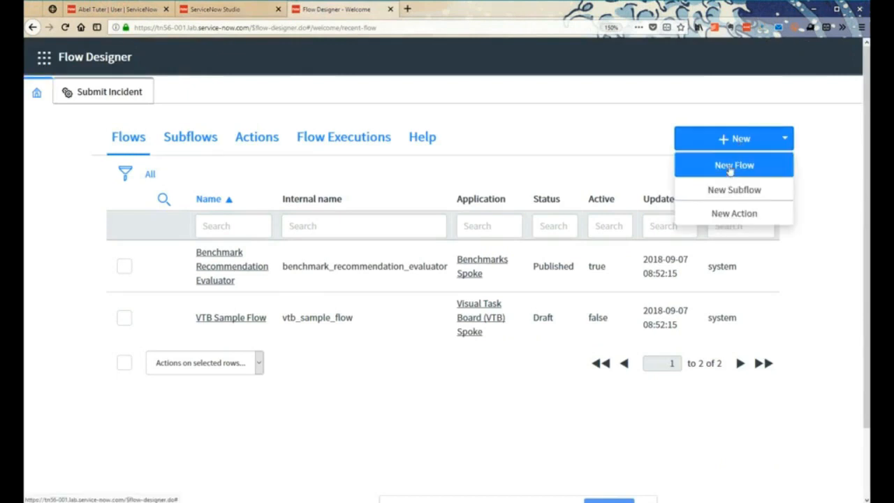
{"action": "left_click", "coordinate": [731, 168]}
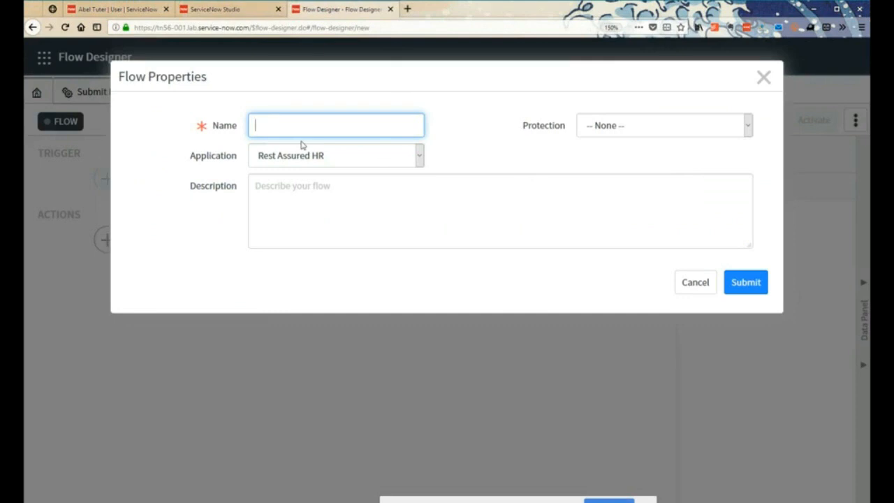
{"action": "type", "text": "Report Incident"}
{"action": "left_click", "coordinate": [290, 162]}
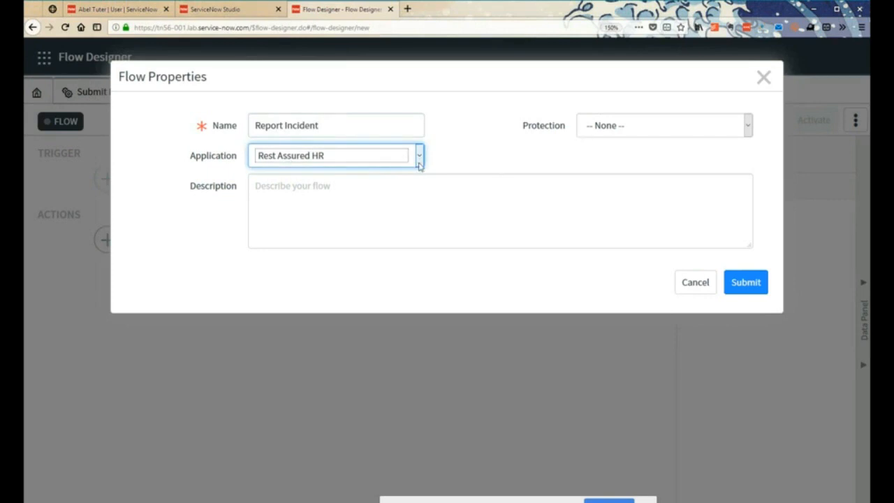
{"action": "left_click", "coordinate": [757, 287]}
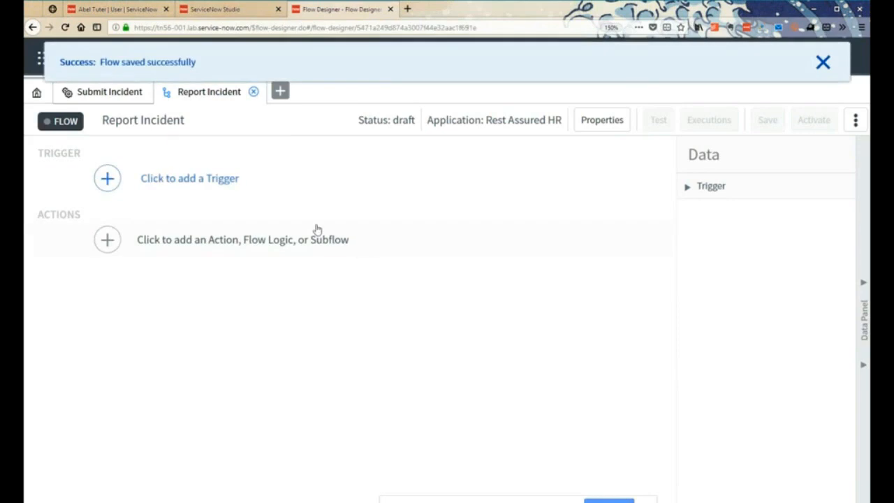
- Add a record Created trigger to the flow on the HR Incident Report table
{"action": "left_click", "coordinate": [116, 186]}
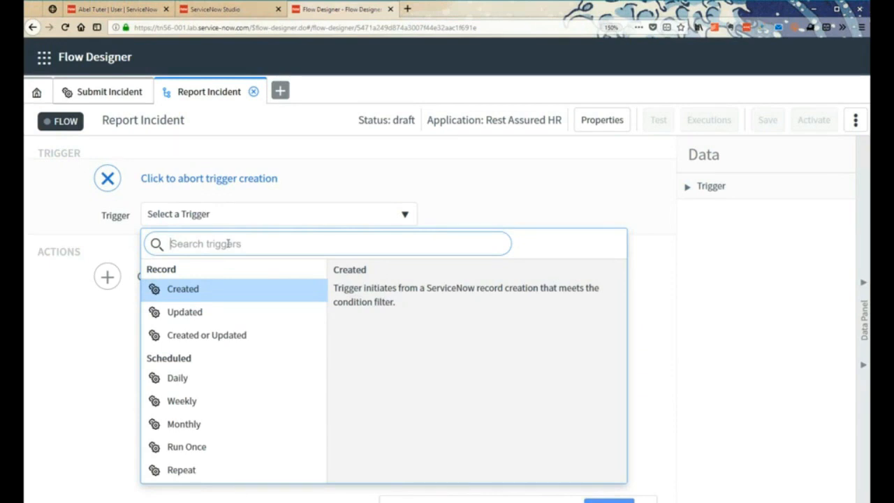
{"action": "left_click", "coordinate": [181, 290]}
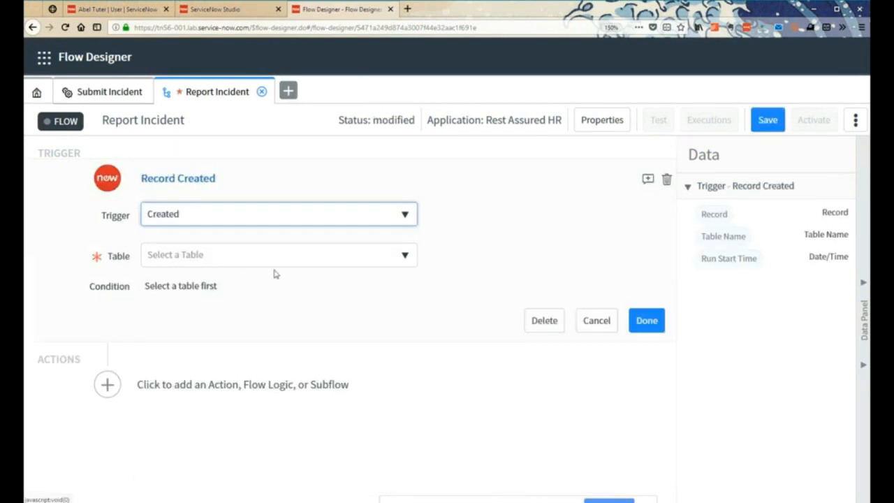
{"action": "left_click", "coordinate": [405, 258]}
{"action": "type", "text": "re"}
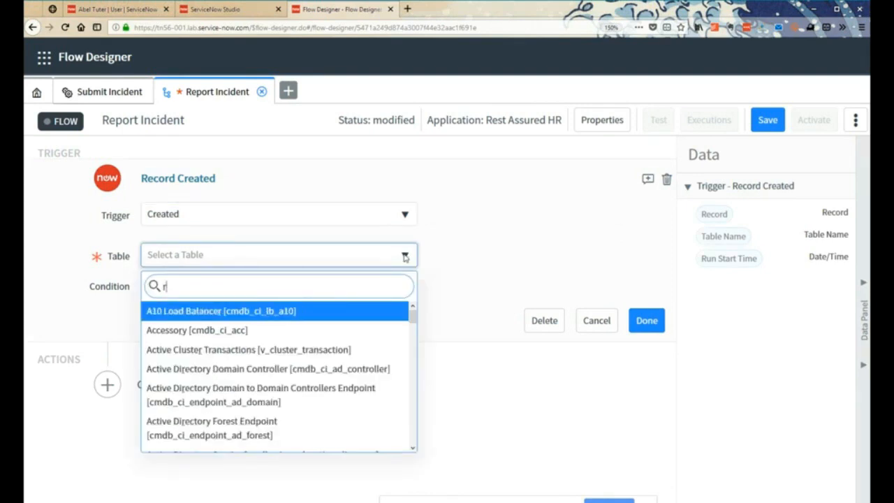
{"action": "key", "text": "BackSpace"}
{"action": "key", "text": "BackSpace"}
{"action": "type", "text": "hr"}
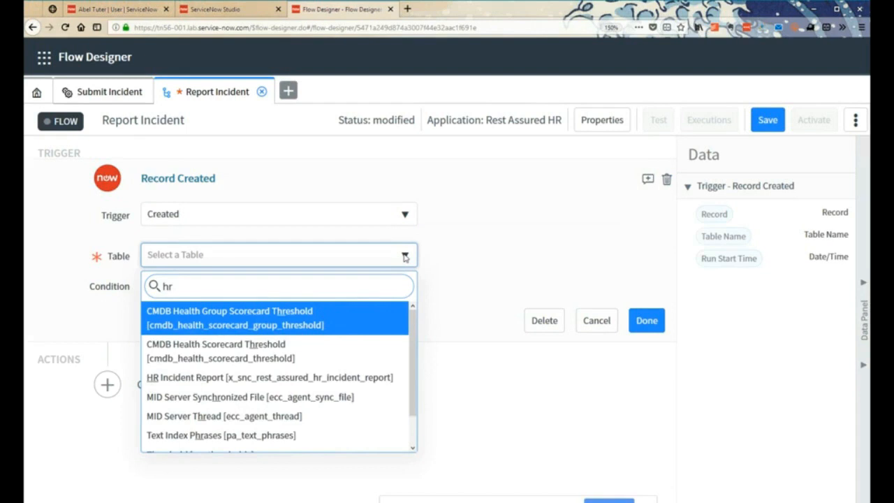
{"action": "left_click", "coordinate": [197, 379]}
- Add the trigger condition Status is Pending and finish the trigger
{"action": "left_click", "coordinate": [153, 287]}
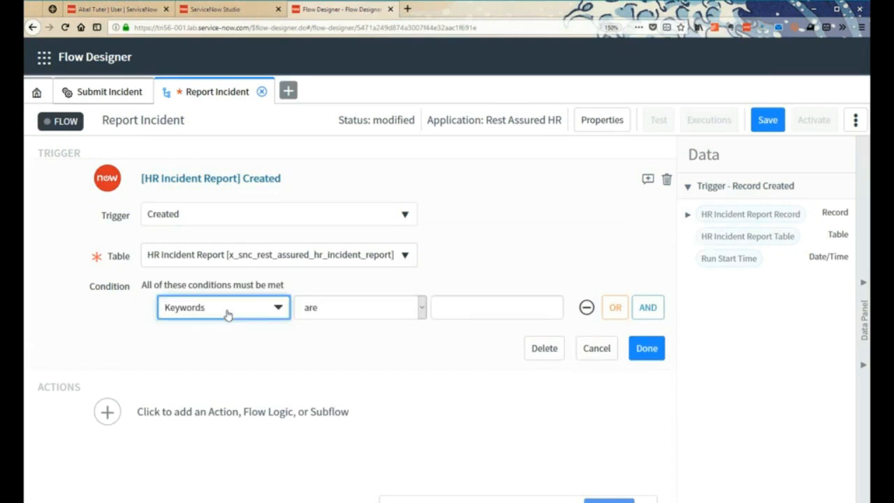
{"action": "left_click", "coordinate": [226, 314]}
{"action": "type", "text": "sta"}
{"action": "left_click", "coordinate": [180, 369]}
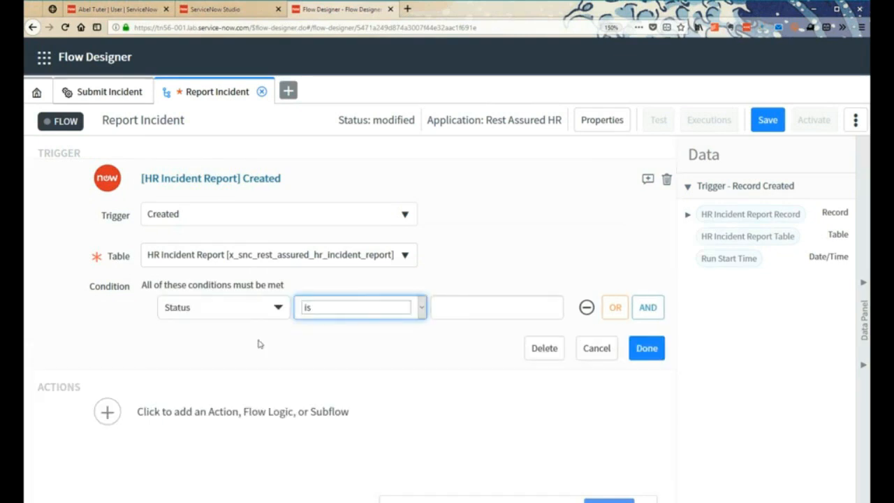
{"action": "left_click", "coordinate": [476, 308]}
{"action": "type", "text": "Pending"}
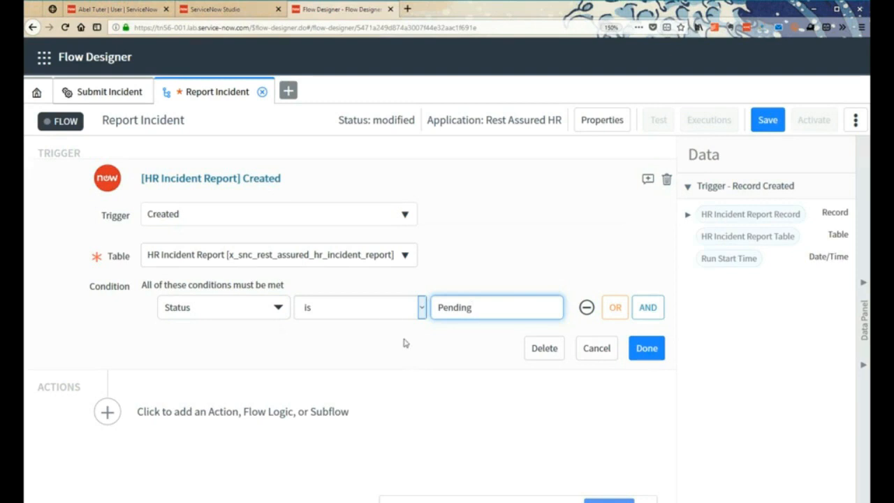
{"action": "left_click", "coordinate": [645, 350]}
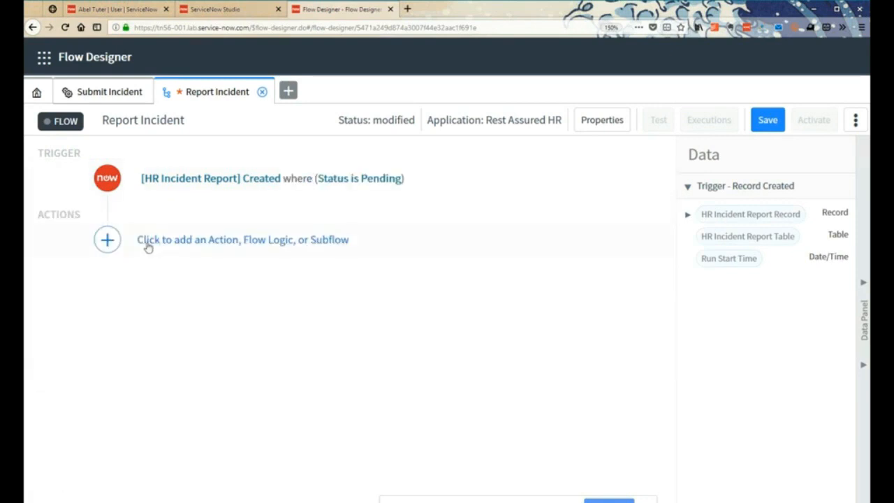
- Add the first Submit Incident action listed under Rest Assured HR to the flow
{"action": "left_click", "coordinate": [107, 240]}
{"action": "left_click", "coordinate": [176, 243]}
{"action": "scroll", "coordinate": [147, 349], "scroll_direction": "down", "scroll_amount": 1}
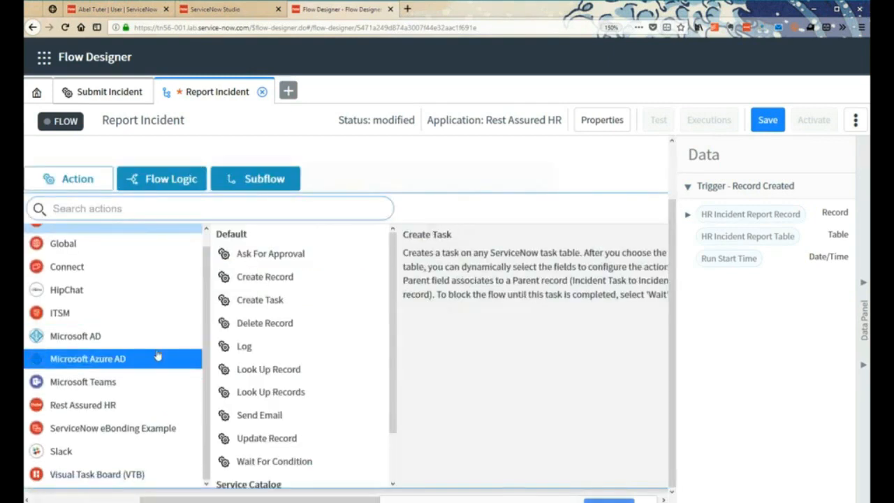
{"action": "left_click", "coordinate": [86, 409]}
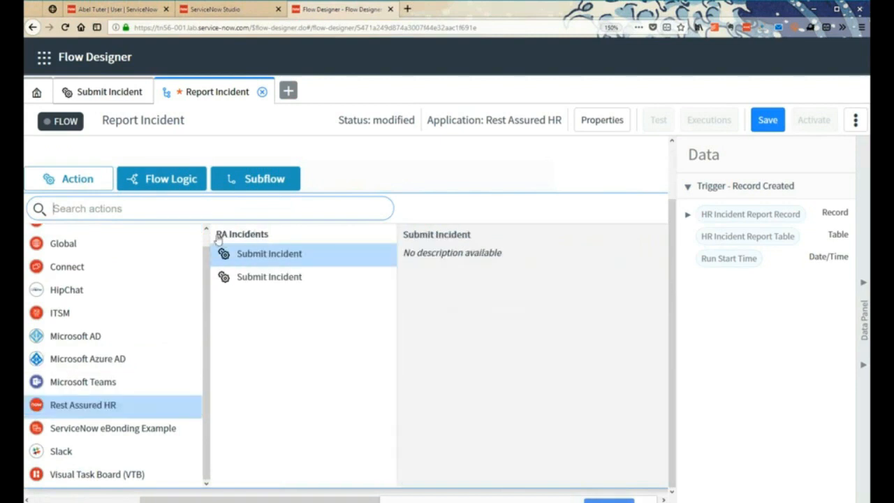
{"action": "left_click", "coordinate": [269, 256]}
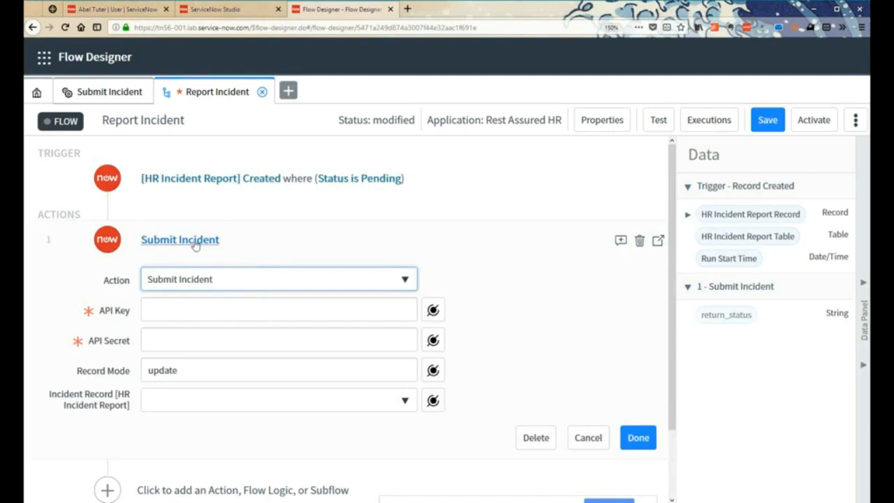
- Delete the added action and replace it with the second Submit Incident action listed under Rest Assured HR
{"action": "left_click", "coordinate": [640, 241]}
{"action": "left_click", "coordinate": [499, 133]}
{"action": "left_click", "coordinate": [109, 244]}
{"action": "left_click", "coordinate": [193, 244]}
{"action": "left_click", "coordinate": [63, 422]}
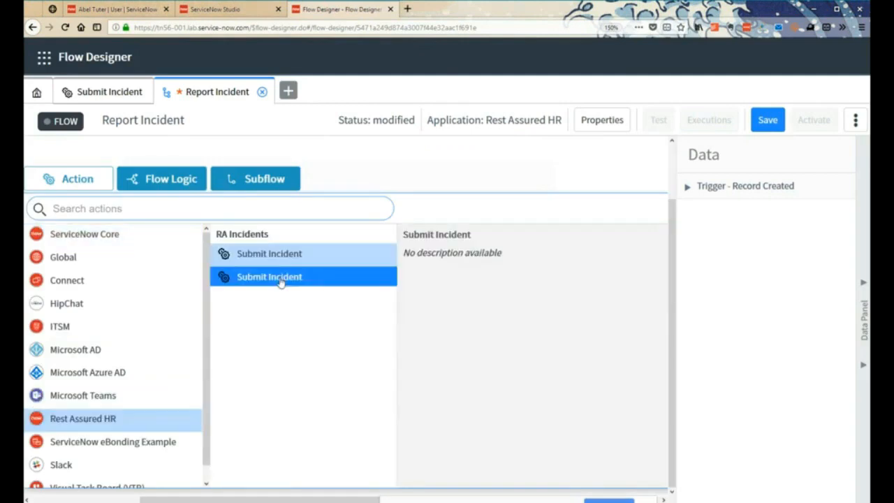
{"action": "left_click", "coordinate": [335, 277]}
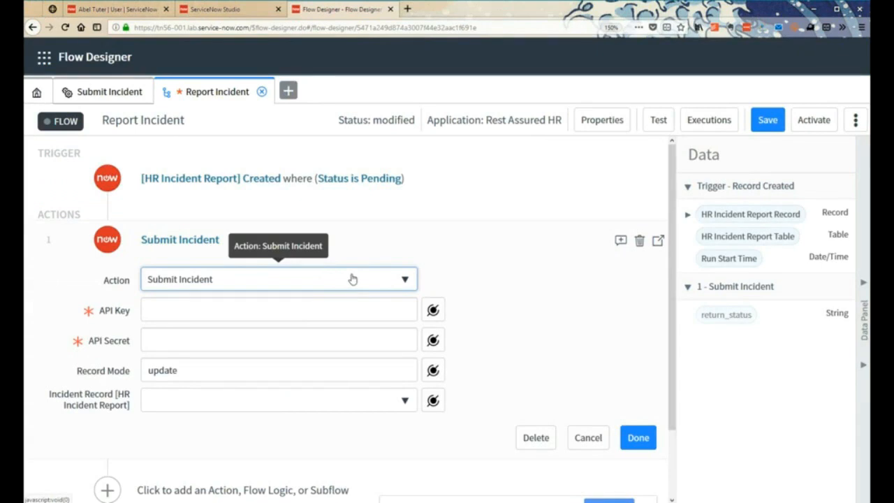
- Enter the API key and the API secret in the Submit Incident action's inputs
{"action": "left_click", "coordinate": [180, 313]}
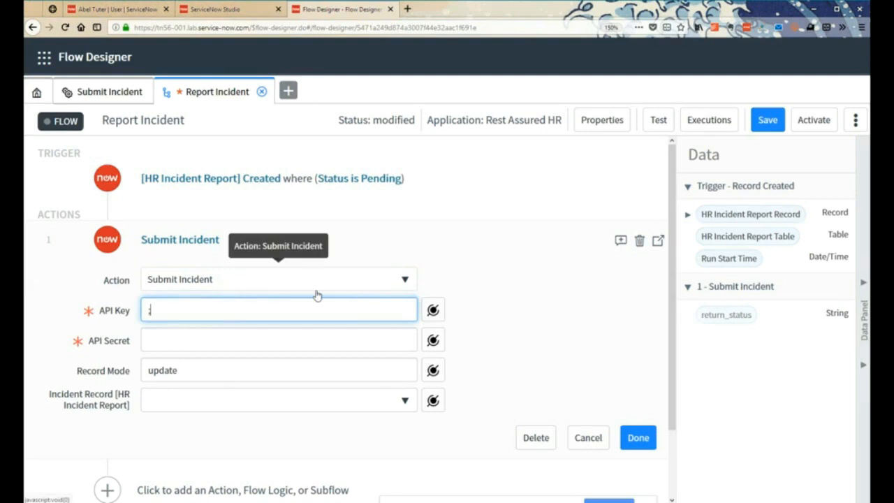
{"action": "type", "text": ";key"}
{"action": "key", "text": "Tab"}
{"action": "left_click", "coordinate": [238, 310]}
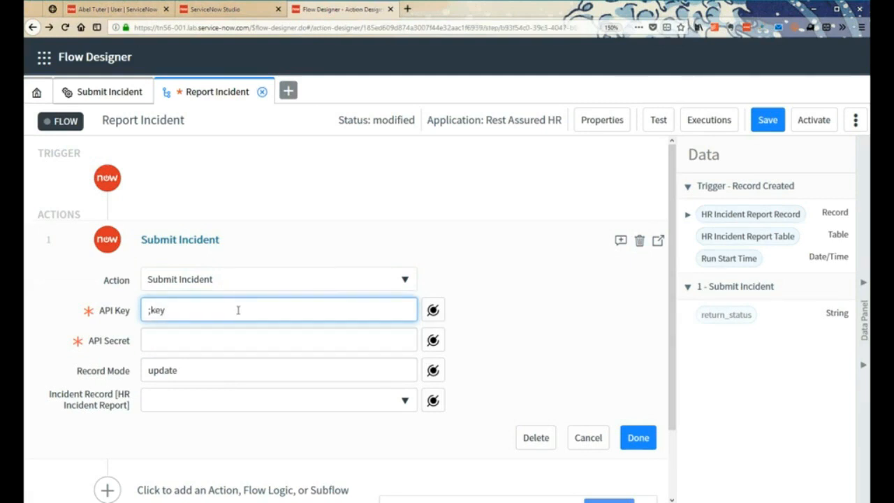
{"action": "key", "text": "BackSpace"}
{"action": "key", "text": "BackSpace"}
{"action": "key", "text": "BackSpace"}
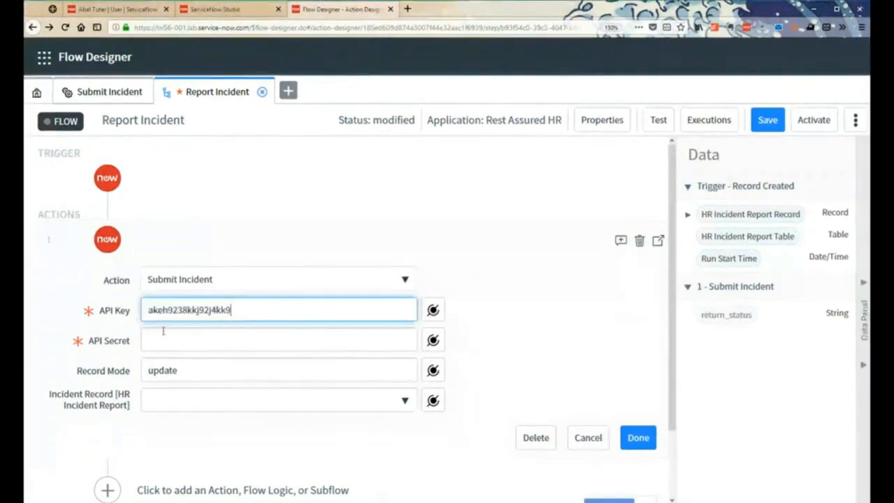
{"action": "key", "text": "Tab"}
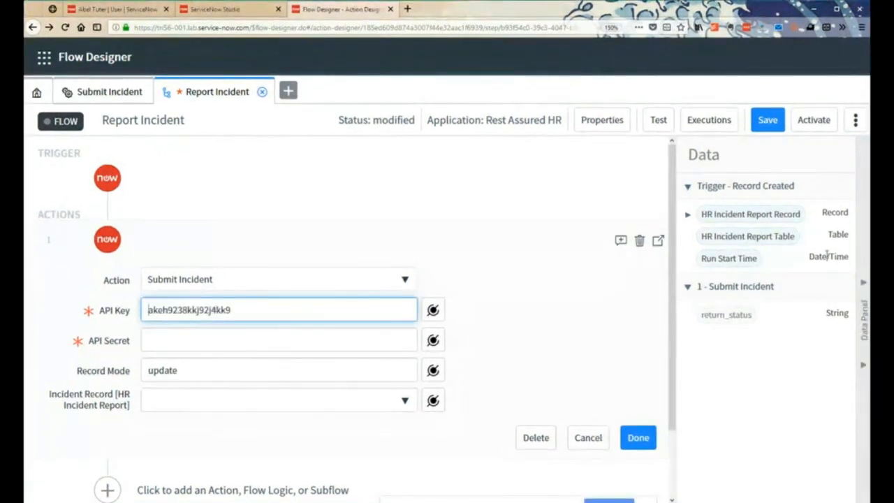
{"action": "left_click", "coordinate": [254, 338]}
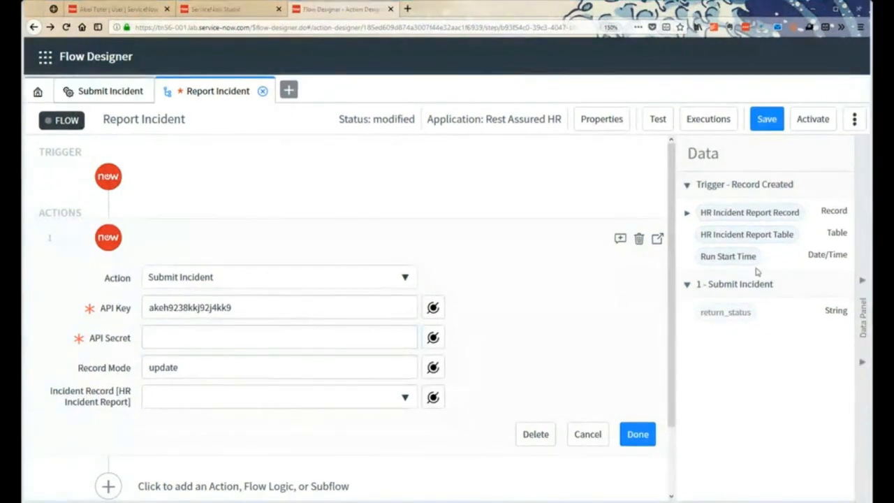
{"action": "left_click", "coordinate": [186, 344]}
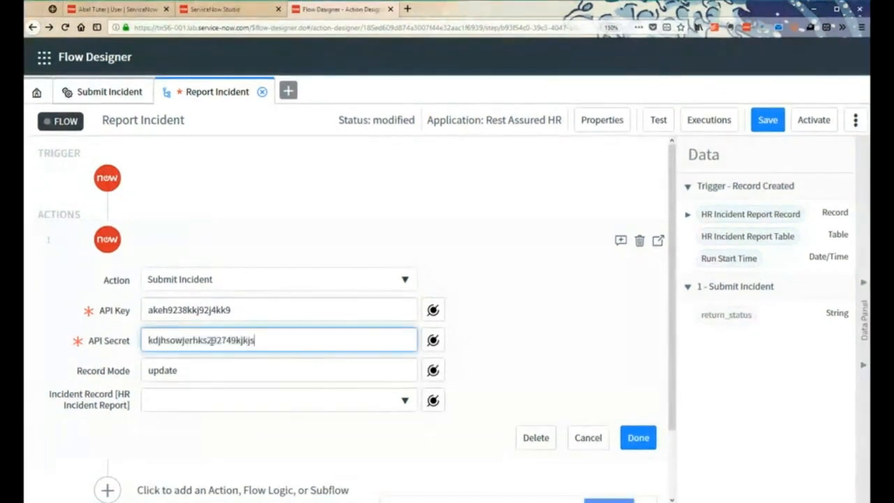
{"action": "key", "text": "ctrl+v"}
- Try to delete or cancel the Submit Incident action in the flow, and leave the page without saving the changes
{"action": "left_click", "coordinate": [641, 241]}
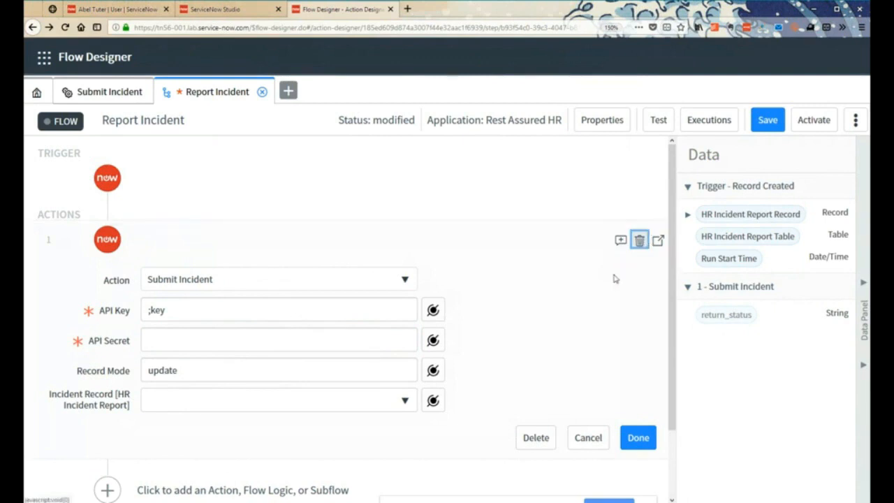
{"action": "left_click", "coordinate": [585, 436]}
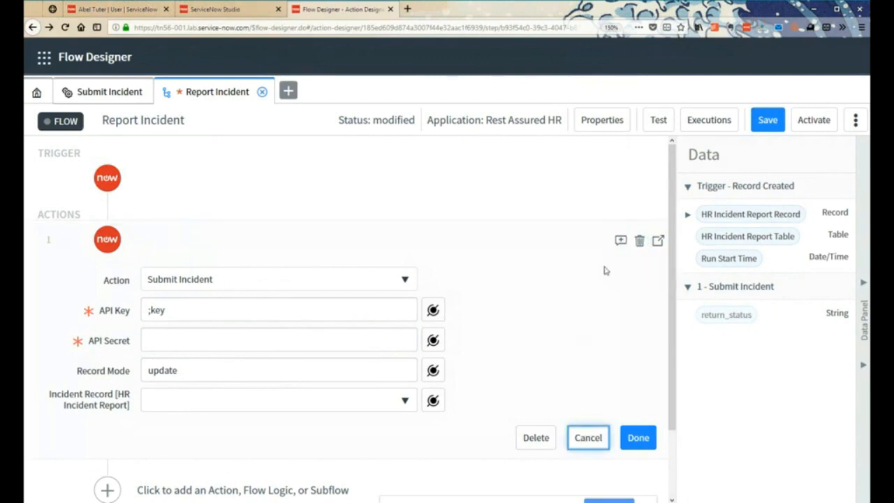
{"action": "scroll", "coordinate": [225, 318], "scroll_direction": "down", "scroll_amount": 2}
{"action": "scroll", "coordinate": [639, 250], "scroll_direction": "up", "scroll_amount": 2}
{"action": "left_click", "coordinate": [640, 242]}
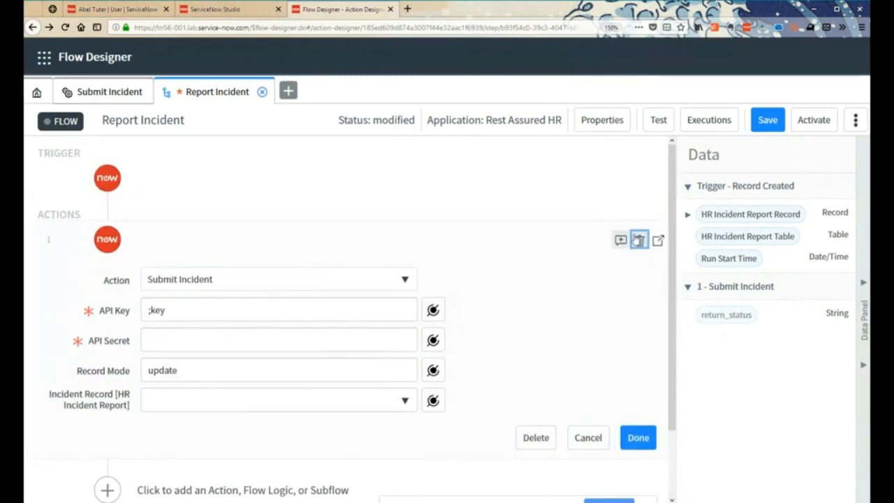
{"action": "left_click", "coordinate": [584, 440]}
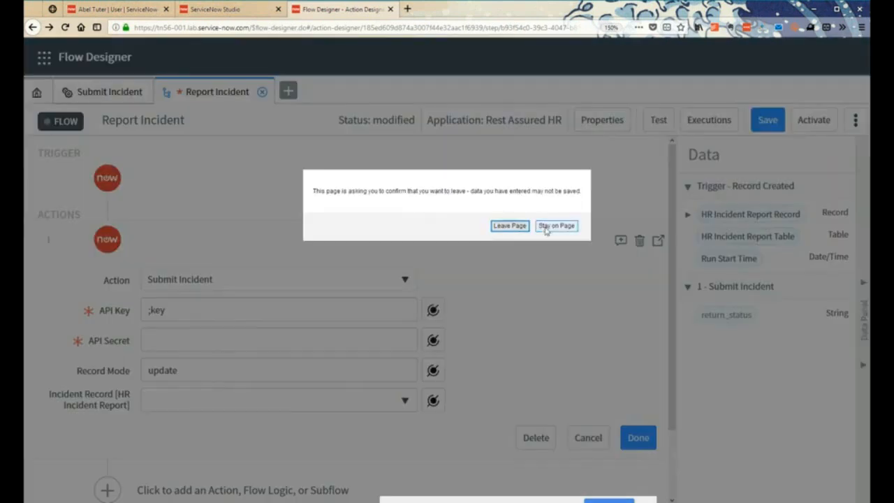
{"action": "left_click", "coordinate": [509, 225]}
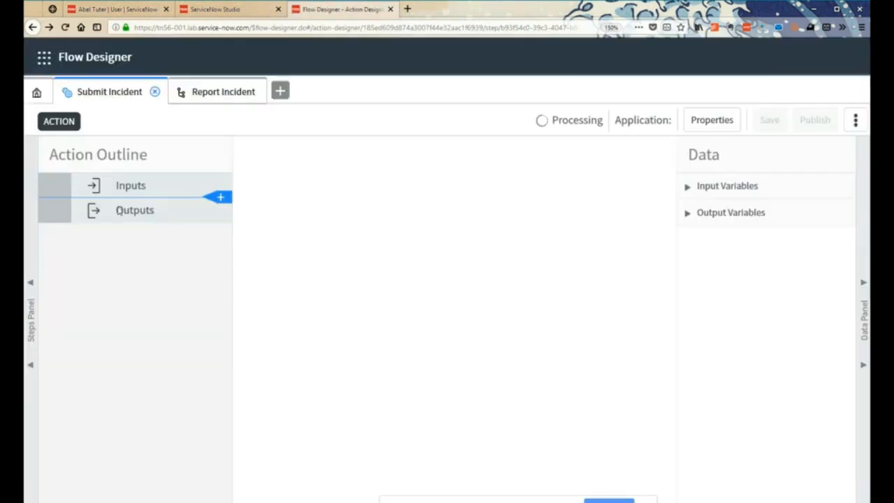
- Add a record-created trigger on the HR Incident Report table to the Report Incident flow
{"action": "left_click", "coordinate": [217, 94]}
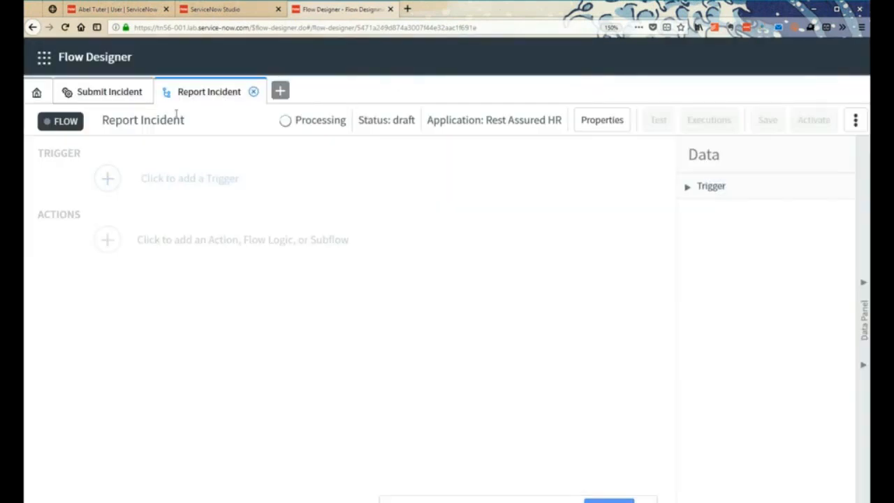
{"action": "left_click", "coordinate": [109, 178]}
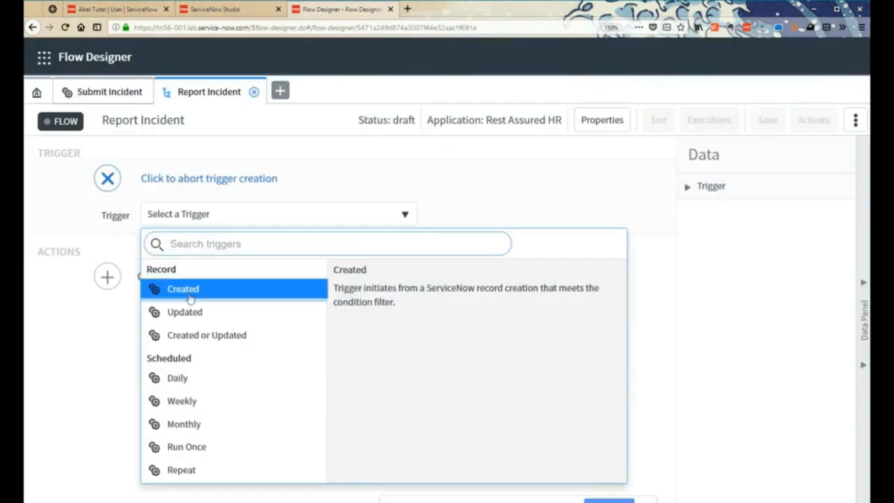
{"action": "left_click", "coordinate": [165, 294]}
{"action": "left_click", "coordinate": [225, 263]}
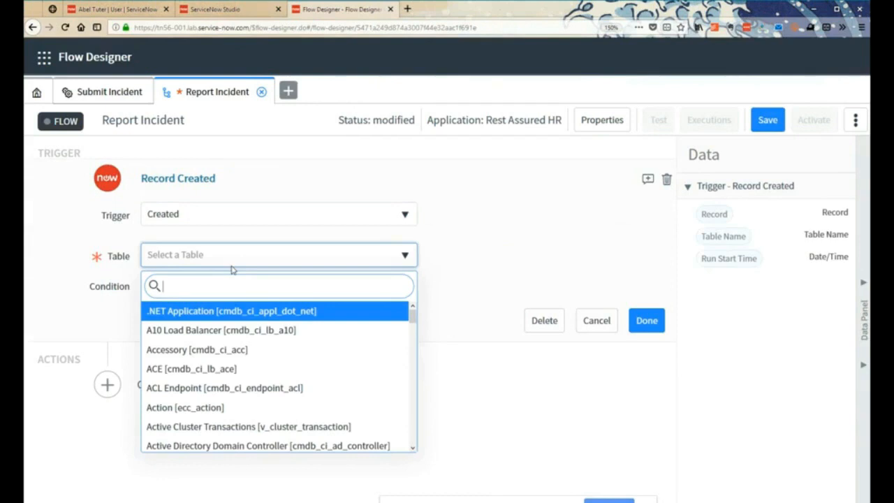
{"action": "type", "text": "hr"}
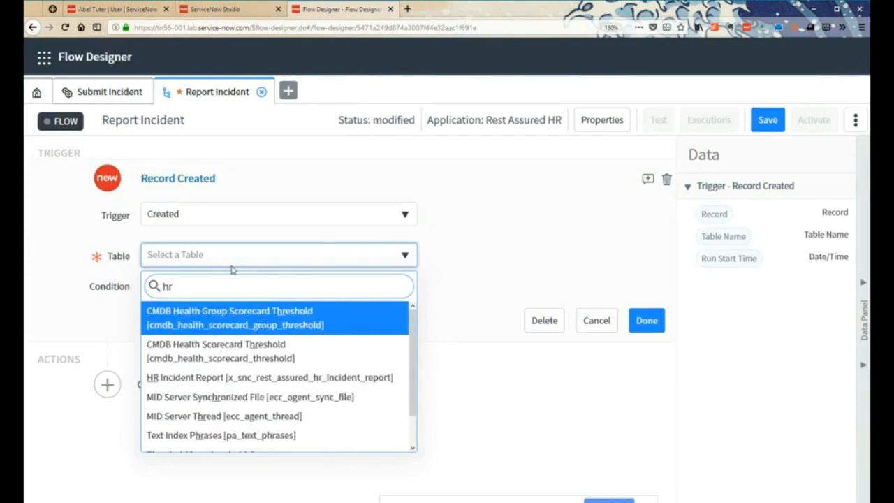
{"action": "left_click", "coordinate": [202, 377]}
- Restrict the trigger with the condition Status is Pending and finish the trigger
{"action": "left_click", "coordinate": [185, 289]}
{"action": "left_click", "coordinate": [240, 313]}
{"action": "type", "text": "st"}
{"action": "left_click", "coordinate": [214, 368]}
{"action": "left_click", "coordinate": [489, 310]}
{"action": "type", "text": "Pending"}
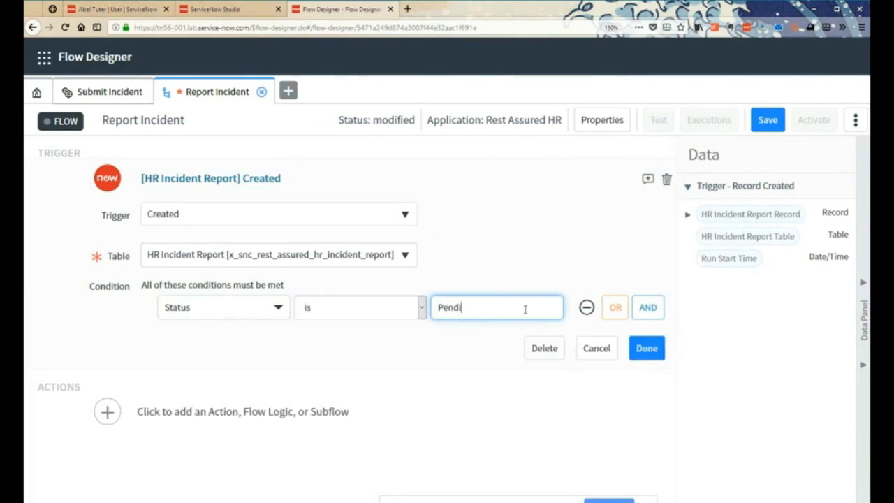
{"action": "left_click", "coordinate": [646, 348]}
- Add the second Submit Incident action listed under Rest Assured HR as the flow's first action
{"action": "left_click", "coordinate": [175, 239]}
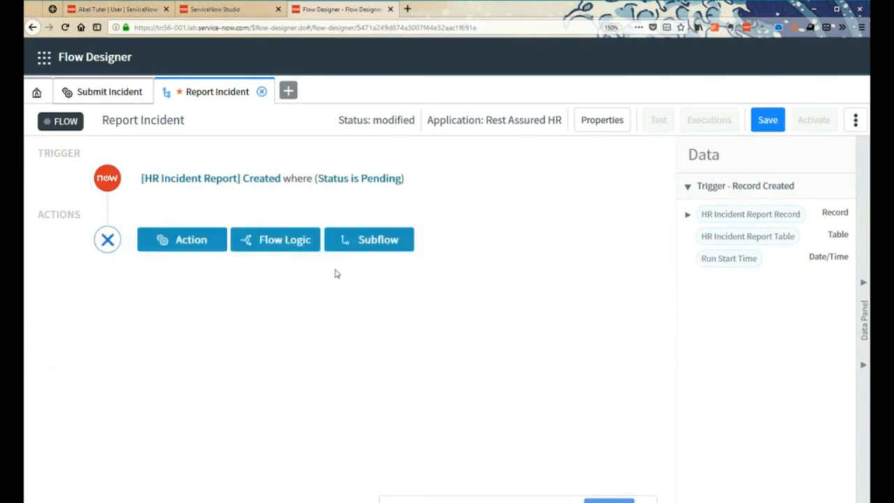
{"action": "left_click", "coordinate": [197, 248]}
{"action": "left_click", "coordinate": [77, 418]}
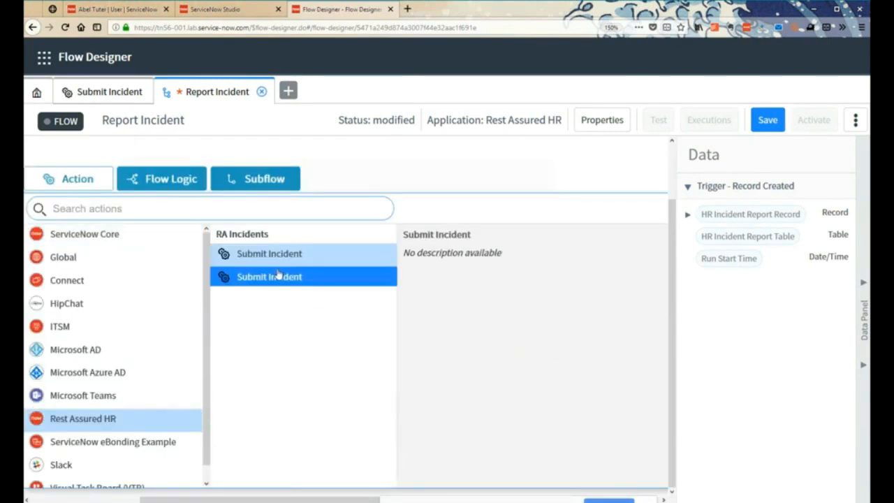
{"action": "left_click", "coordinate": [279, 277]}
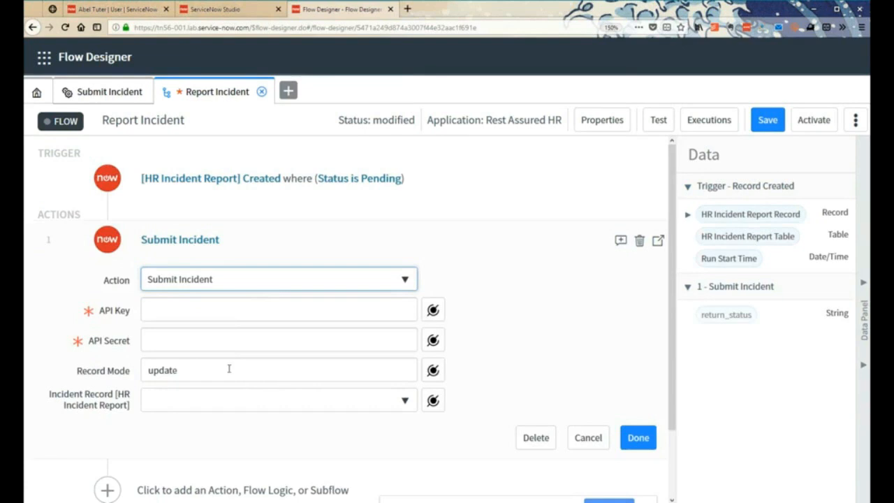
- Check the input definitions of the Submit Incident action, and enter the API key and API secret for it in the Report Incident flow
{"action": "left_click", "coordinate": [119, 92]}
{"action": "left_click", "coordinate": [140, 198]}
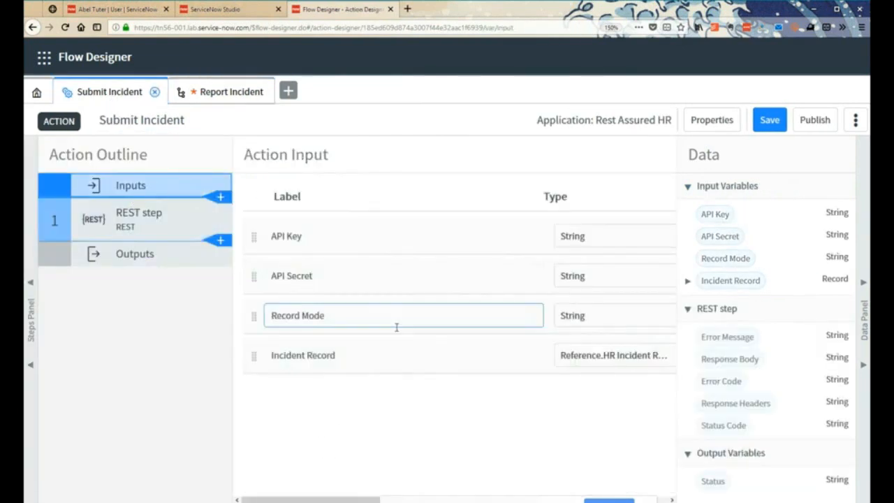
{"action": "left_click", "coordinate": [221, 98]}
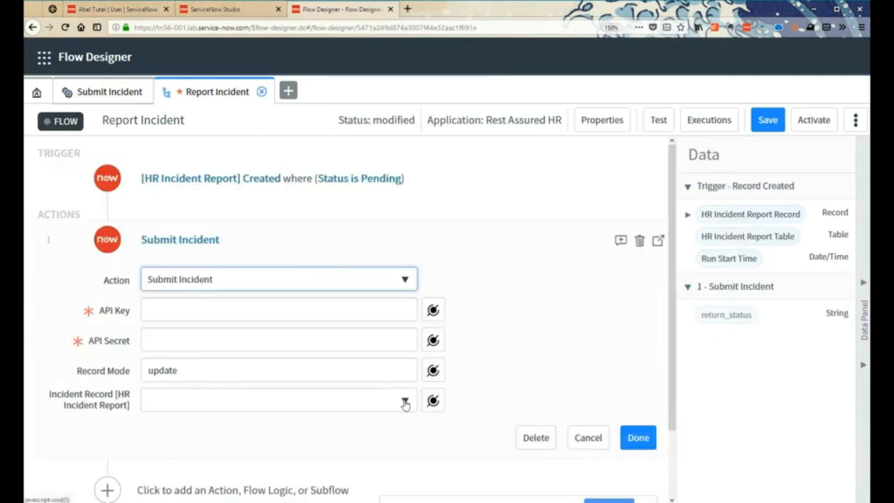
{"action": "left_click", "coordinate": [156, 308]}
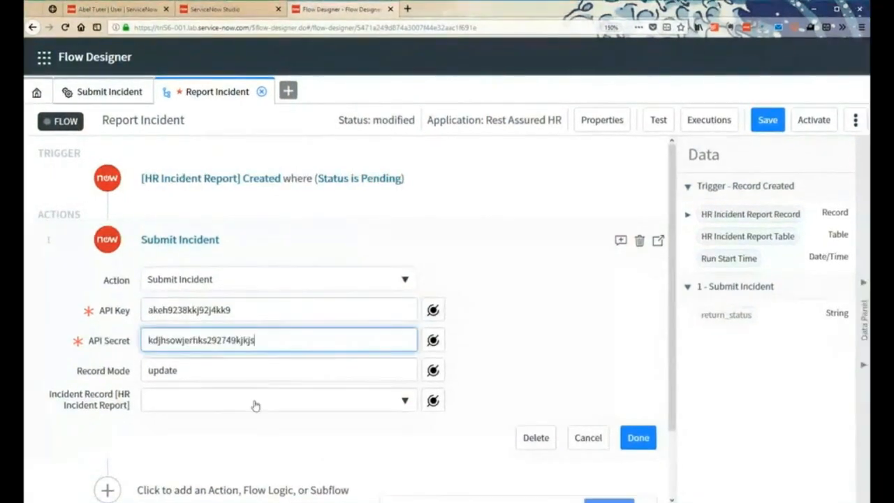
- Map the trigger's HR Incident Report Record to the Incident Record input of Submit Incident and finish the action
{"action": "left_click", "coordinate": [371, 391]}
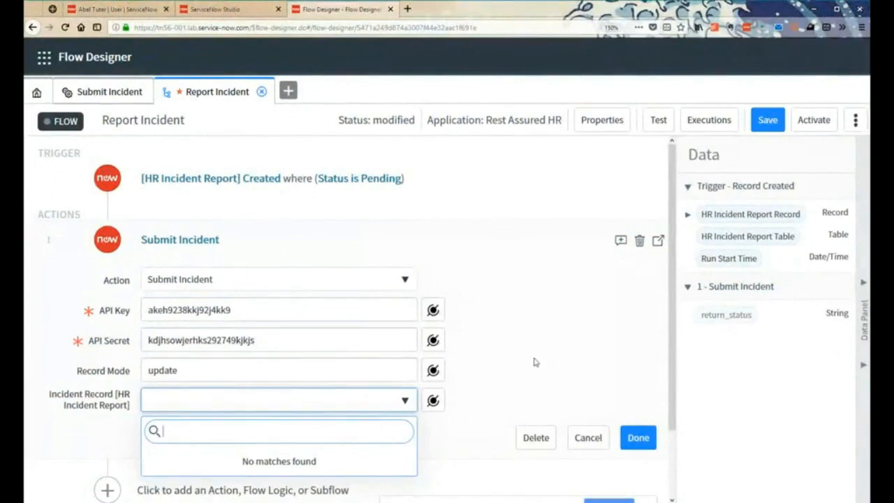
{"action": "scroll", "coordinate": [489, 343], "scroll_direction": "down", "scroll_amount": 1}
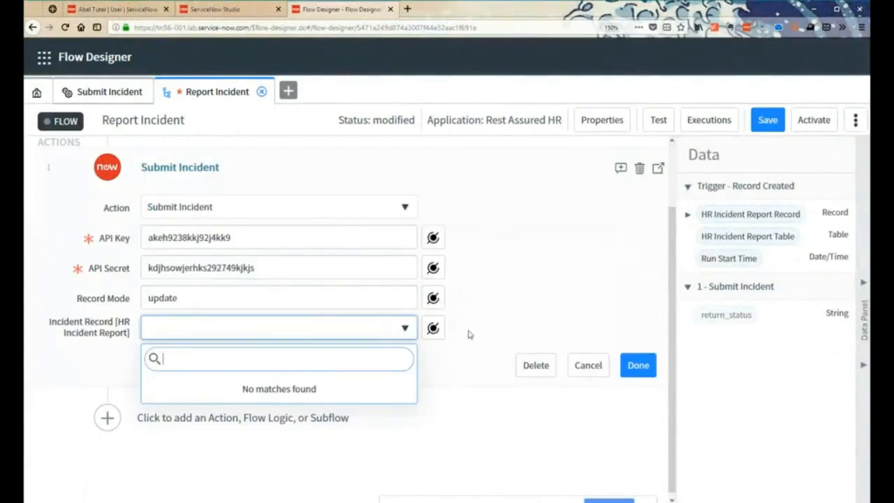
{"action": "left_click", "coordinate": [406, 329]}
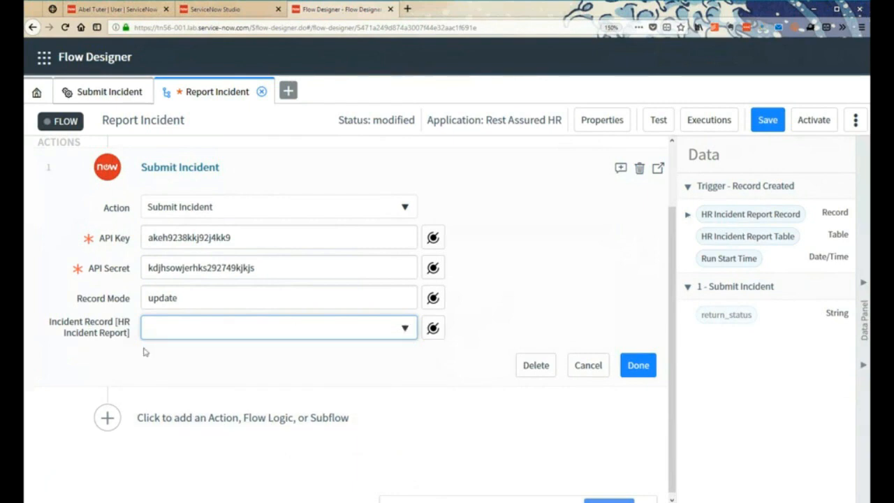
{"action": "left_click", "coordinate": [726, 217]}
{"action": "left_click_drag", "start_coordinate": [729, 217], "coordinate": [231, 341]}
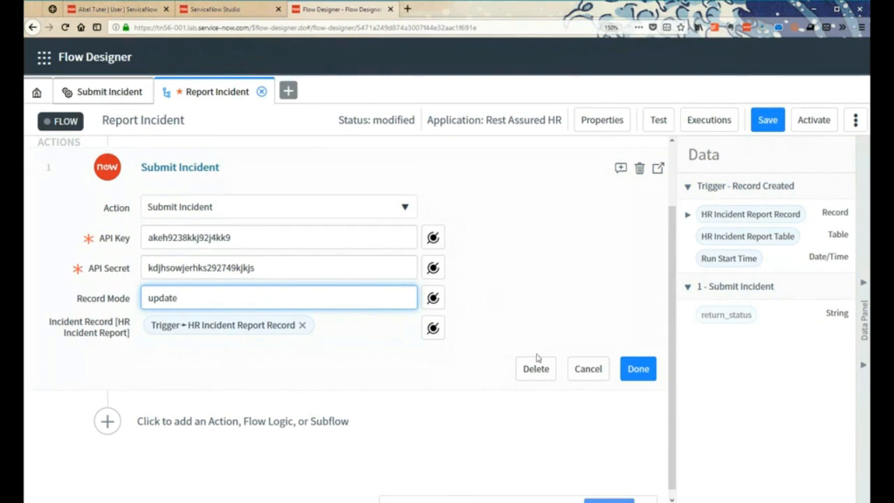
{"action": "left_click", "coordinate": [635, 371]}
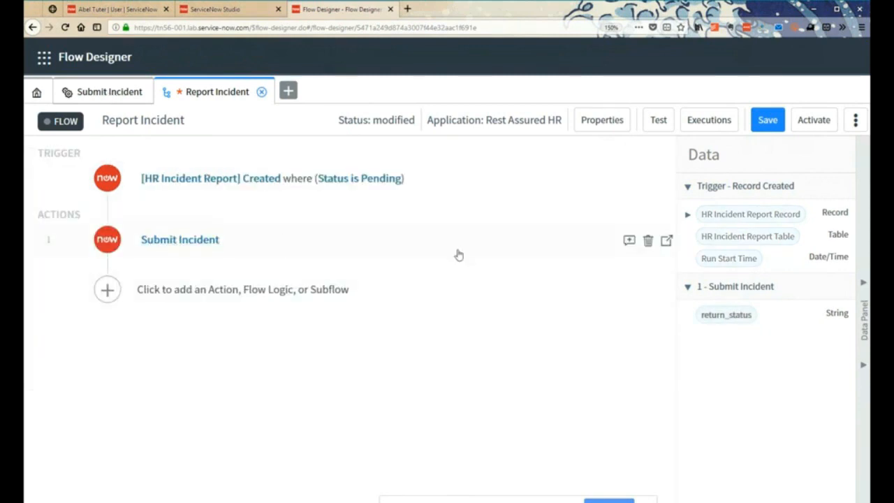
- Add a ServiceNow Core Update Record action and set its record to the trigger's HR Incident Report Record
{"action": "left_click", "coordinate": [158, 289]}
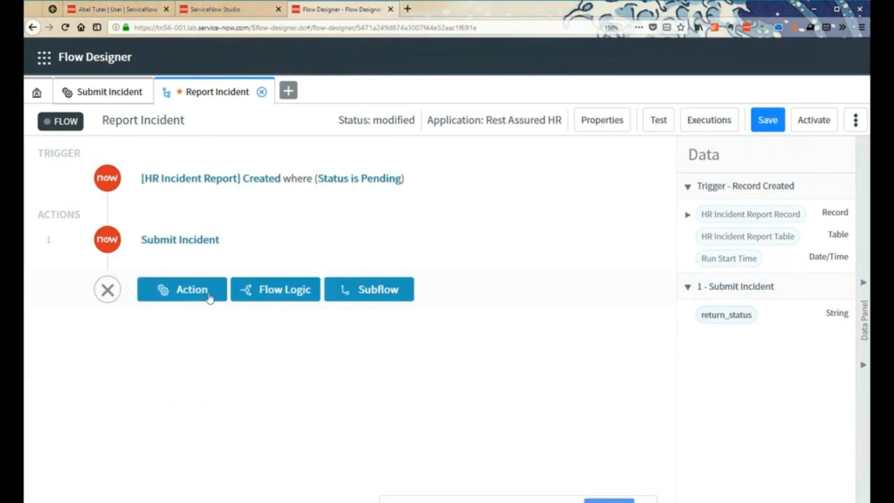
{"action": "left_click", "coordinate": [209, 295]}
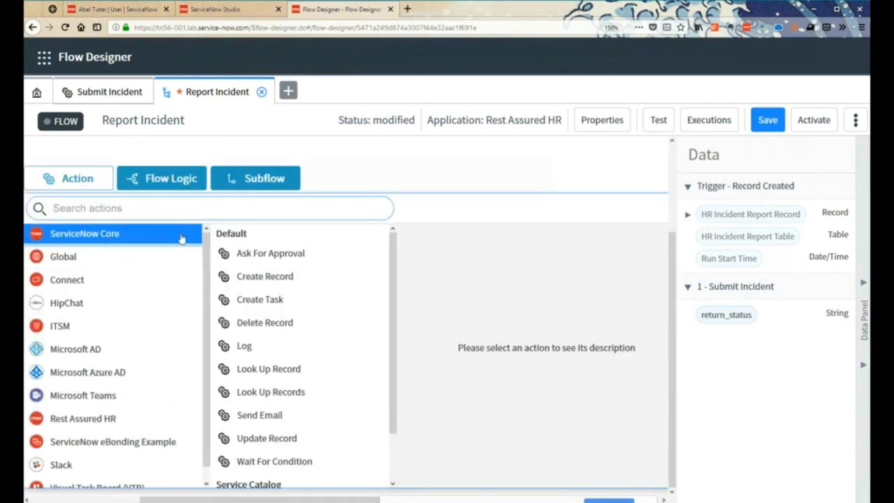
{"action": "left_click", "coordinate": [271, 438]}
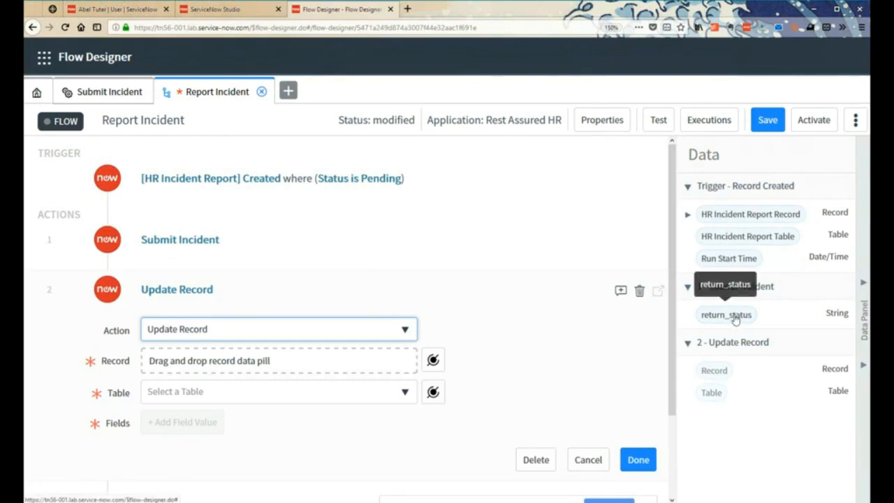
{"action": "mouse_move", "coordinate": [735, 320]}
{"action": "left_mouse_down"}
{"action": "mouse_move", "coordinate": [215, 364]}
{"action": "mouse_move", "coordinate": [747, 310]}
{"action": "mouse_move", "coordinate": [733, 318]}
{"action": "left_mouse_up"}
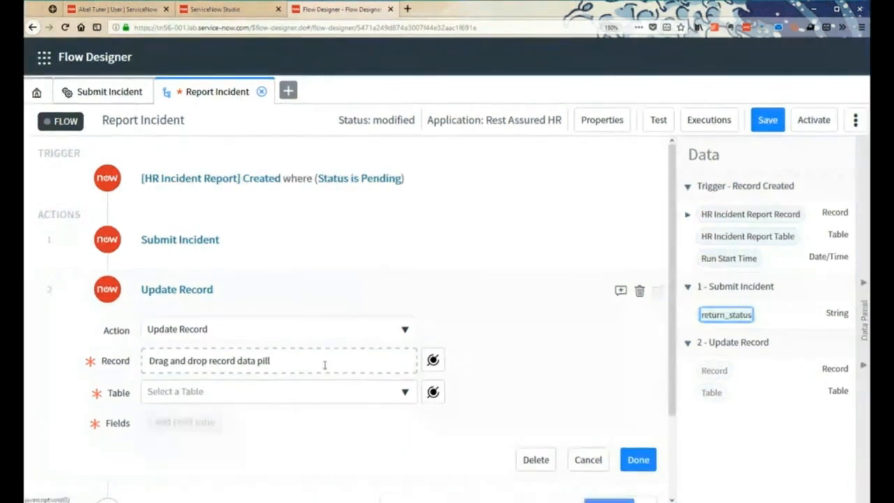
{"action": "left_click", "coordinate": [434, 361]}
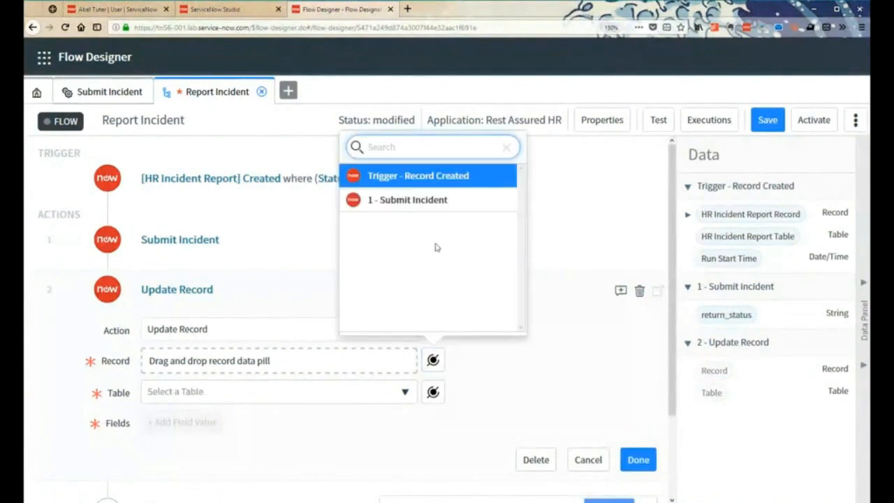
{"action": "left_click", "coordinate": [438, 183]}
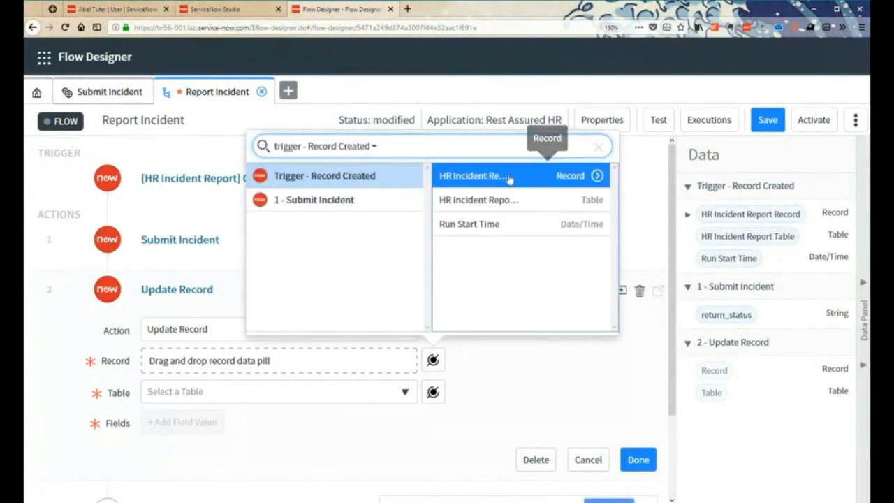
{"action": "left_click", "coordinate": [533, 180]}
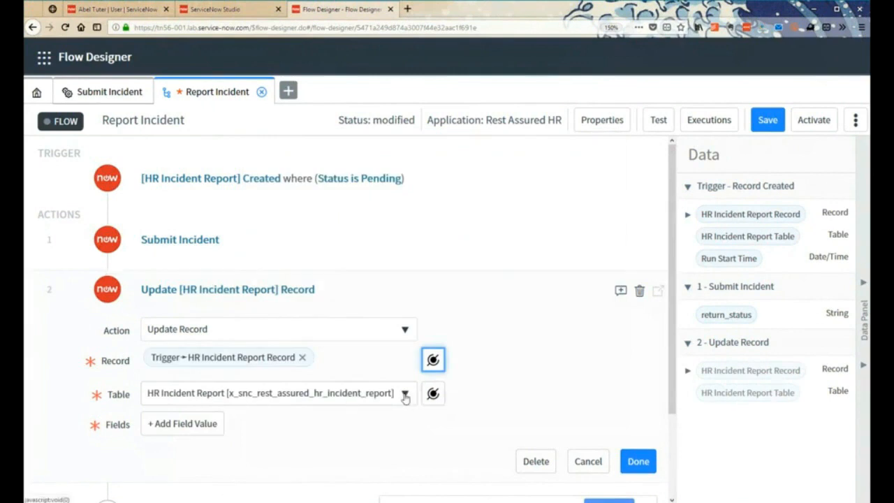
- Add Status as the field to update in the Update Record action
{"action": "left_click", "coordinate": [163, 425]}
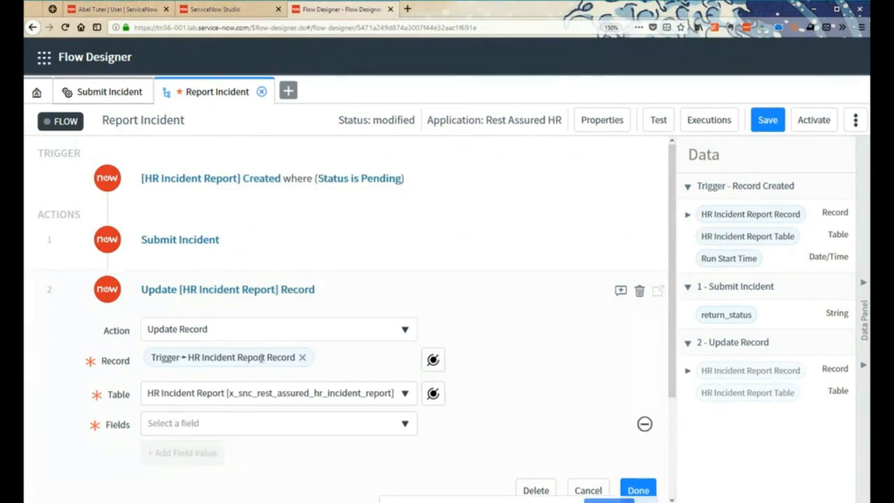
{"action": "scroll", "coordinate": [307, 373], "scroll_direction": "down", "scroll_amount": 3}
{"action": "left_click", "coordinate": [345, 297]}
{"action": "type", "text": "st"}
{"action": "left_click", "coordinate": [254, 349]}
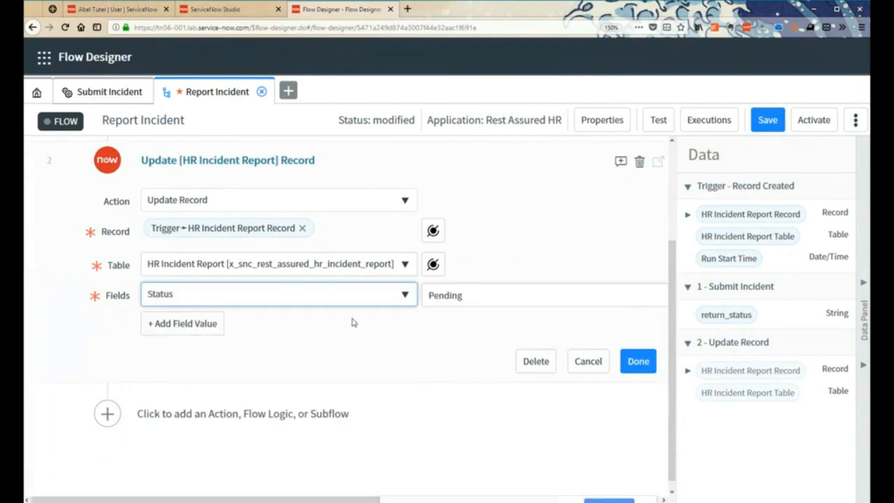
- Replace the Status field's default value with the return_status output of Submit Incident and finish the Update Record action
{"action": "left_click", "coordinate": [475, 301]}
{"action": "key", "text": "BackSpace"}
{"action": "key", "text": "BackSpace"}
{"action": "key", "text": "BackSpace"}
{"action": "key", "text": "BackSpace"}
{"action": "key", "text": "BackSpace"}
{"action": "key", "text": "BackSpace"}
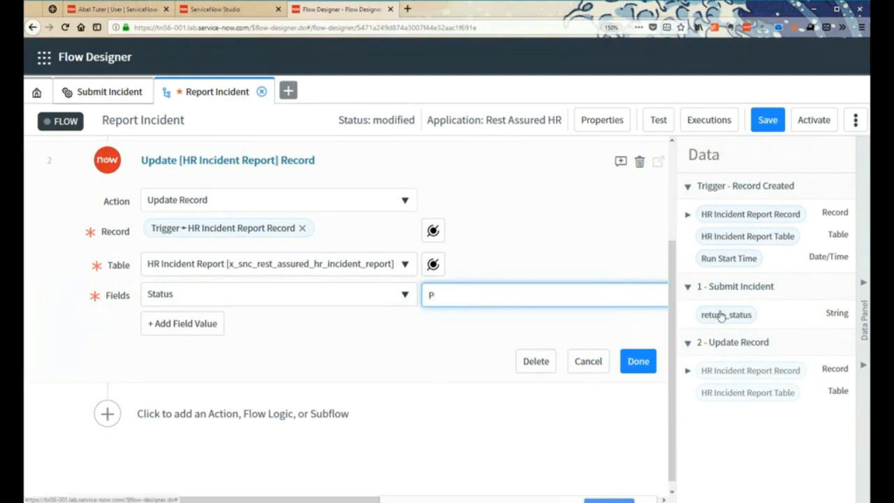
{"action": "left_click_drag", "start_coordinate": [727, 320], "coordinate": [435, 302]}
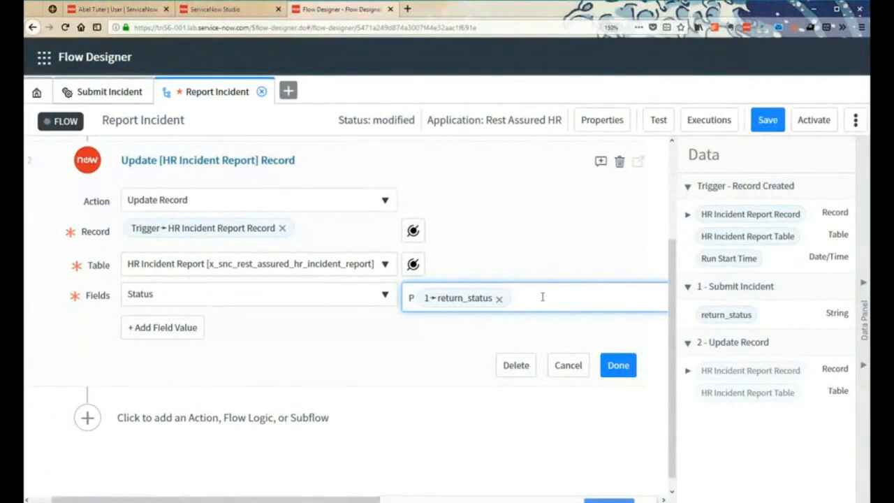
{"action": "key", "text": "BackSpace"}
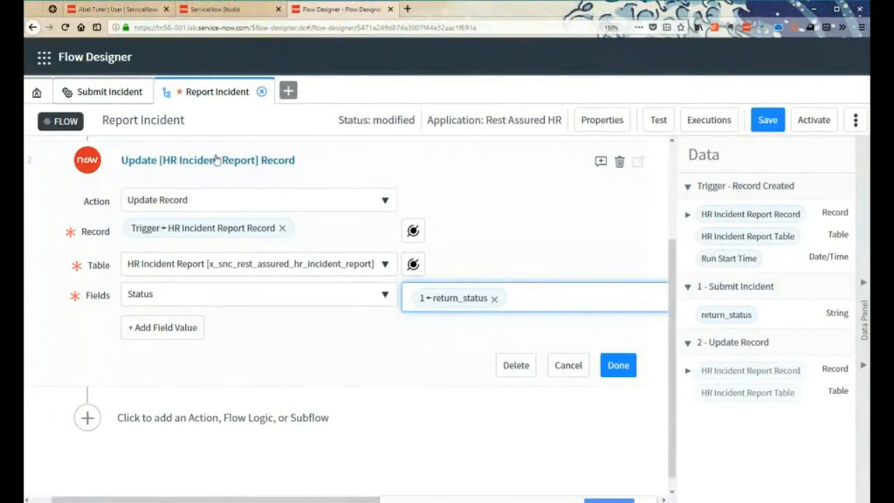
{"action": "left_click", "coordinate": [618, 365]}
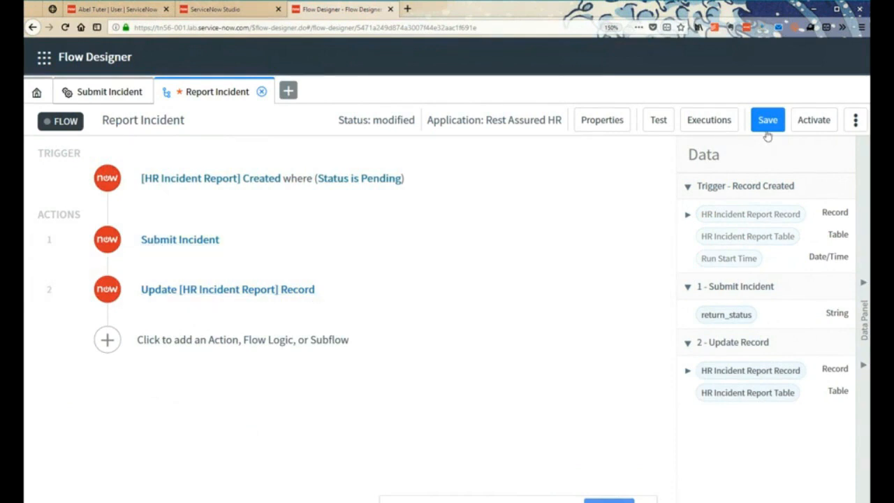
- Activate the Report Incident flow and confirm the activation
{"action": "left_click", "coordinate": [813, 122]}
{"action": "left_click", "coordinate": [500, 186]}
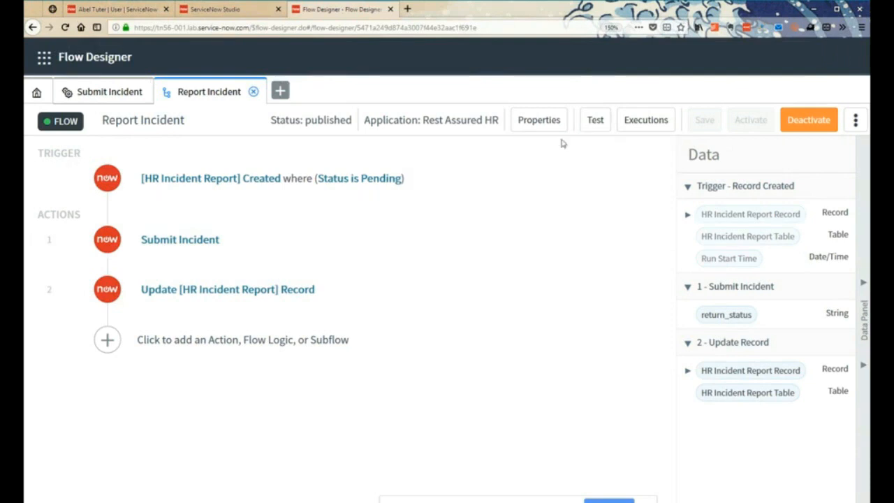
{"action": "left_click", "coordinate": [596, 122]}
{"action": "left_click", "coordinate": [514, 231]}
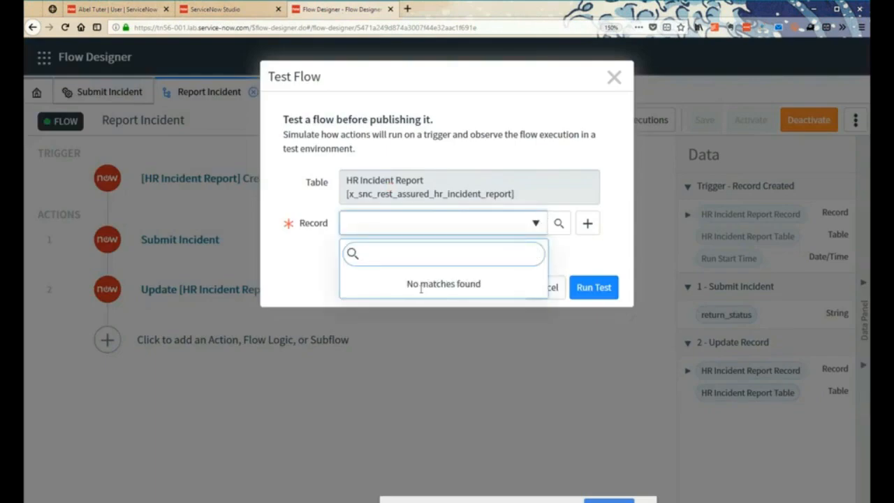
{"action": "left_click", "coordinate": [579, 262]}
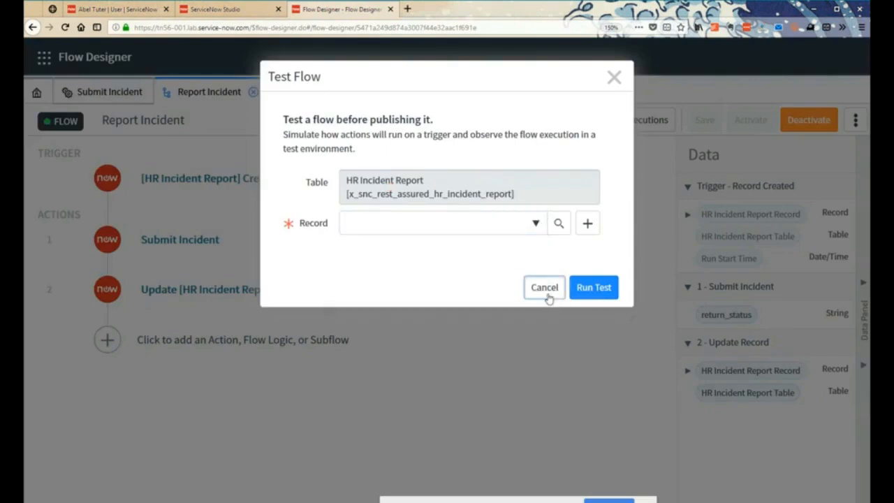
{"action": "left_click", "coordinate": [545, 293]}
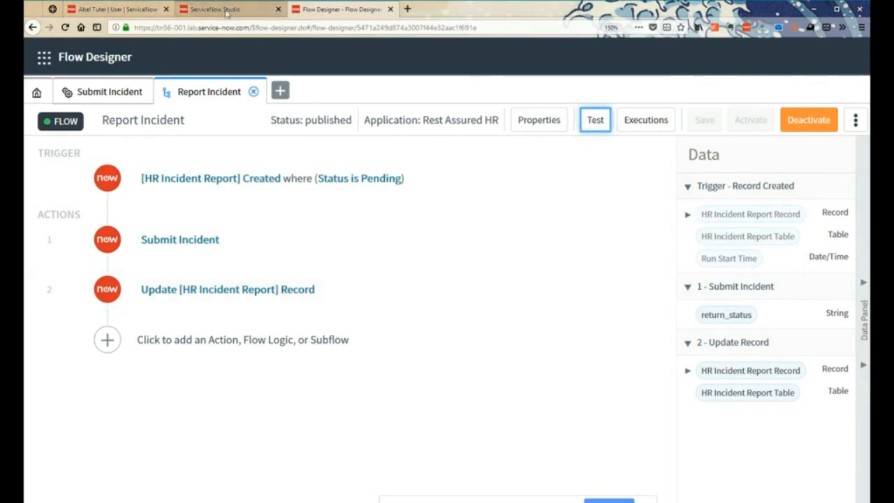
- Switch to the ServiceNow user record and go to its HR Incident Reports related list
{"action": "left_click", "coordinate": [197, 16]}
{"action": "left_click", "coordinate": [116, 9]}
{"action": "left_click", "coordinate": [118, 209]}
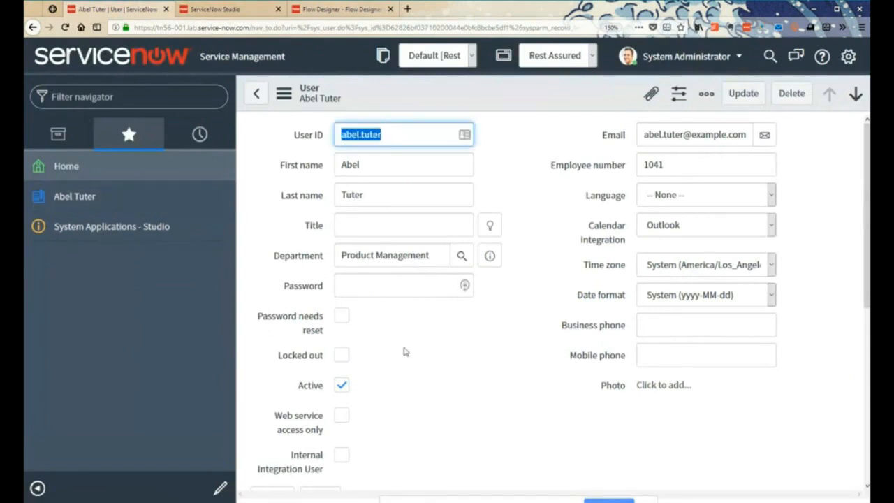
{"action": "scroll", "coordinate": [381, 361], "scroll_direction": "down", "scroll_amount": 5}
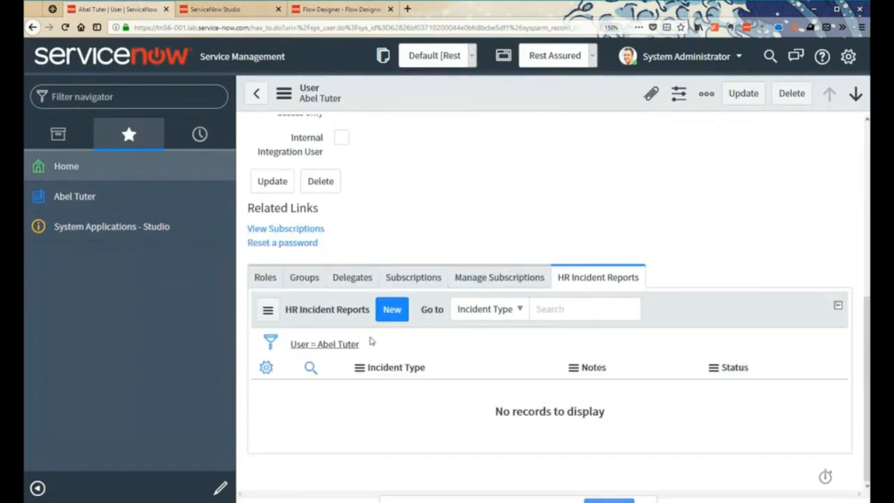
- Create and submit an HR incident report for the user with type Non-Praise and the note "Stealing pens from the workplace"
{"action": "left_click", "coordinate": [392, 310]}
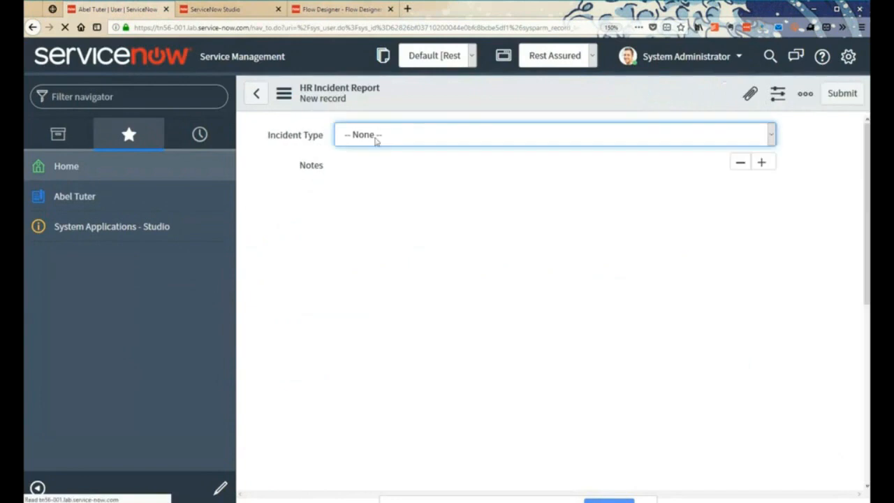
{"action": "left_click", "coordinate": [436, 133]}
{"action": "left_click", "coordinate": [358, 189]}
{"action": "left_click", "coordinate": [369, 264]}
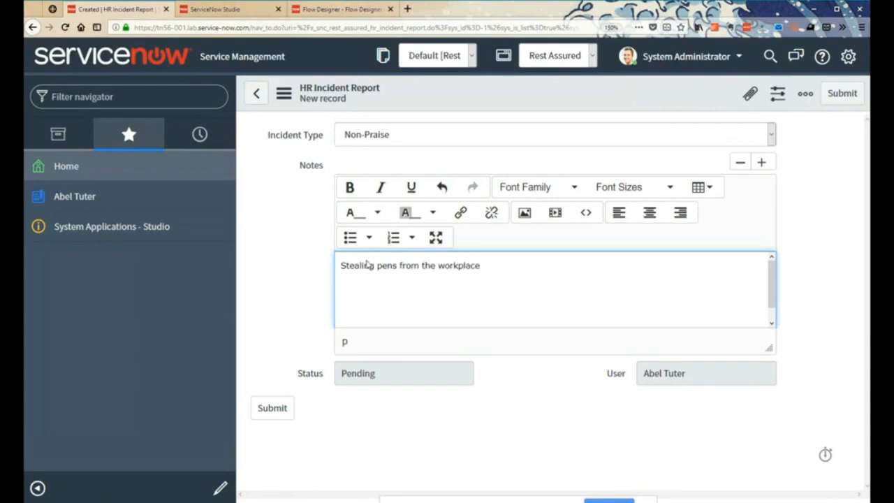
{"action": "left_click", "coordinate": [275, 412]}
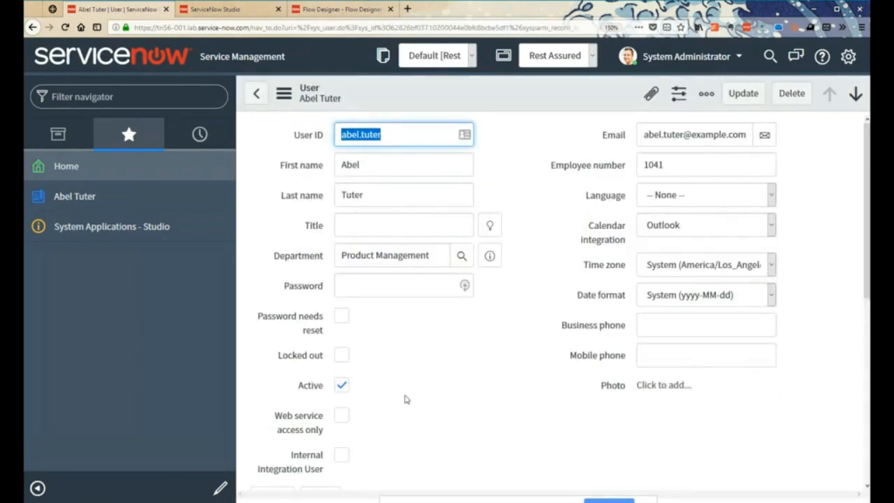
- Open the submitted Non-Praise report from the user's HR Incident Reports list to examine its status
{"action": "scroll", "coordinate": [405, 399], "scroll_direction": "down", "scroll_amount": 10}
{"action": "left_click", "coordinate": [309, 383]}
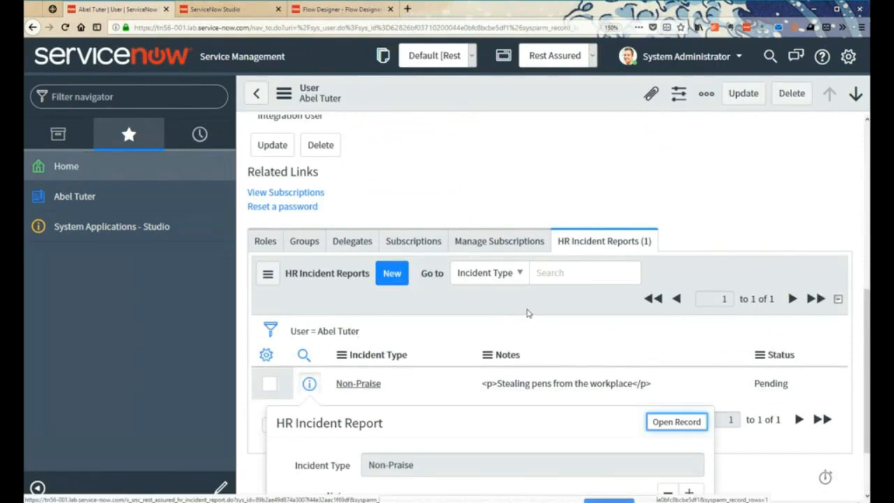
{"action": "left_click", "coordinate": [648, 421]}
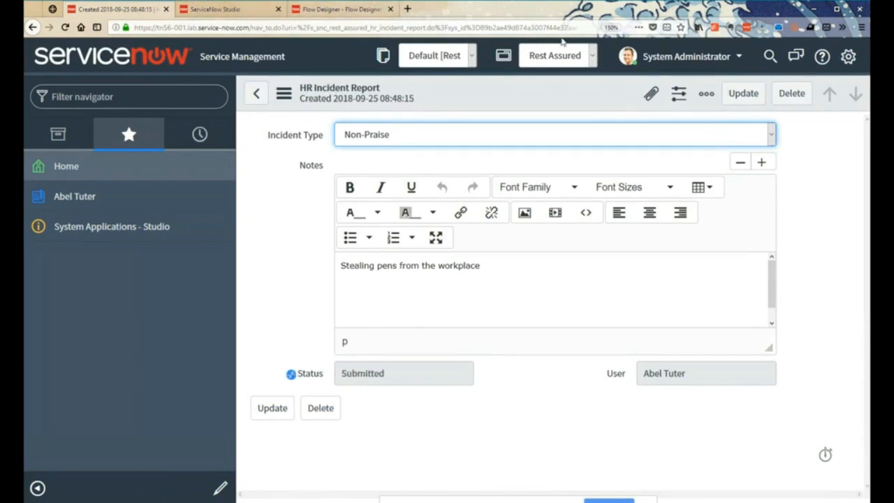
- Switch to the RestAssured HR System, view the employee's record and reload it to check for the incident data
{"action": "left_click", "coordinate": [52, 9]}
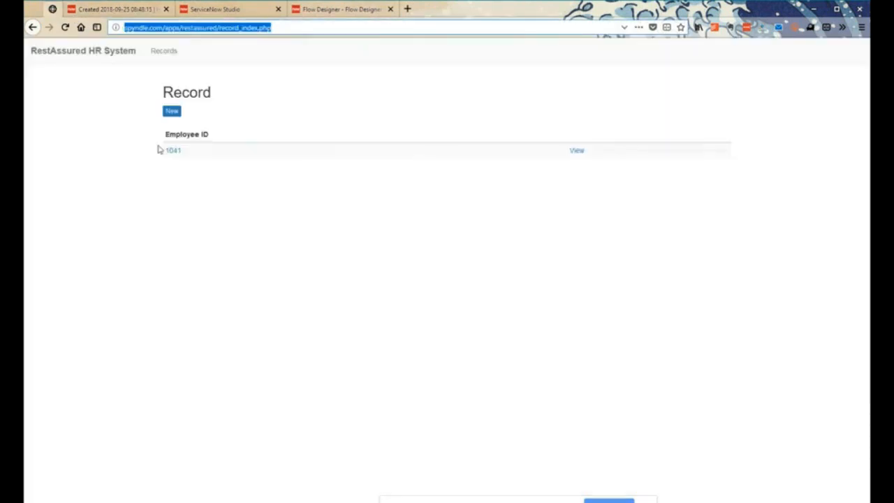
{"action": "left_click", "coordinate": [577, 151]}
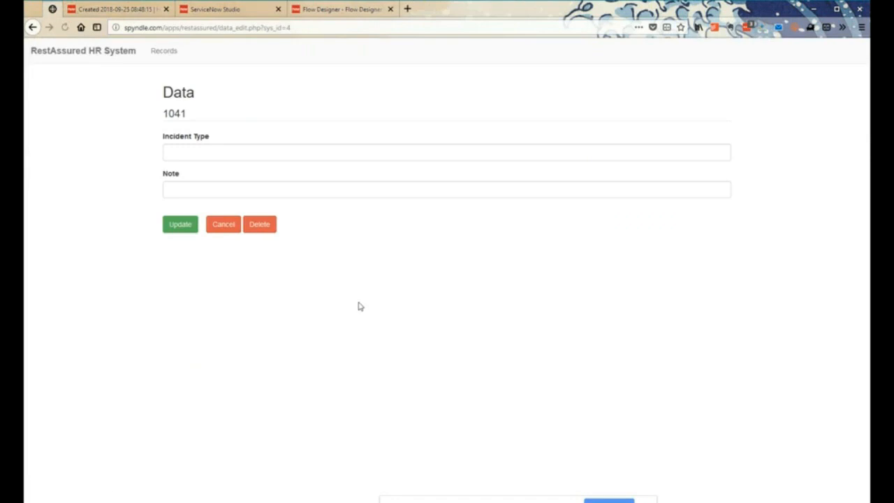
{"action": "left_click", "coordinate": [65, 27]}
- Switch to Flow Designer and delete the Submit Incident action from the Report Incident flow, including references to it
{"action": "left_click", "coordinate": [317, 10]}
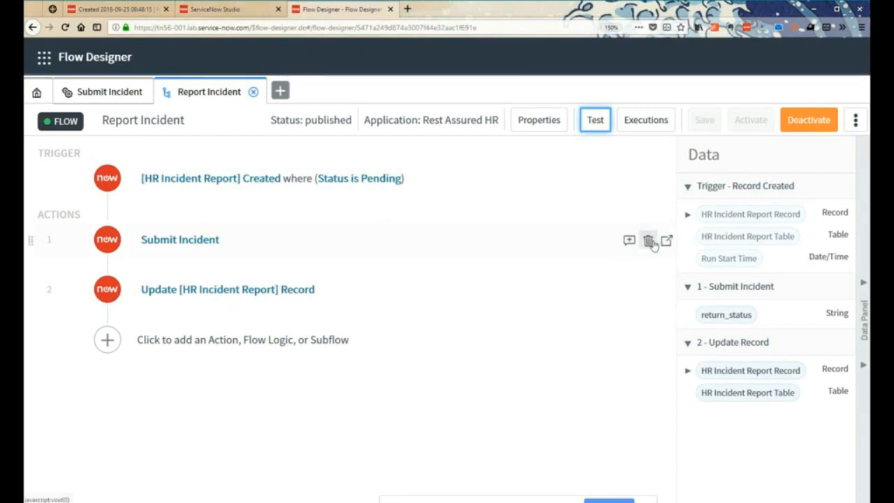
{"action": "left_click", "coordinate": [648, 242]}
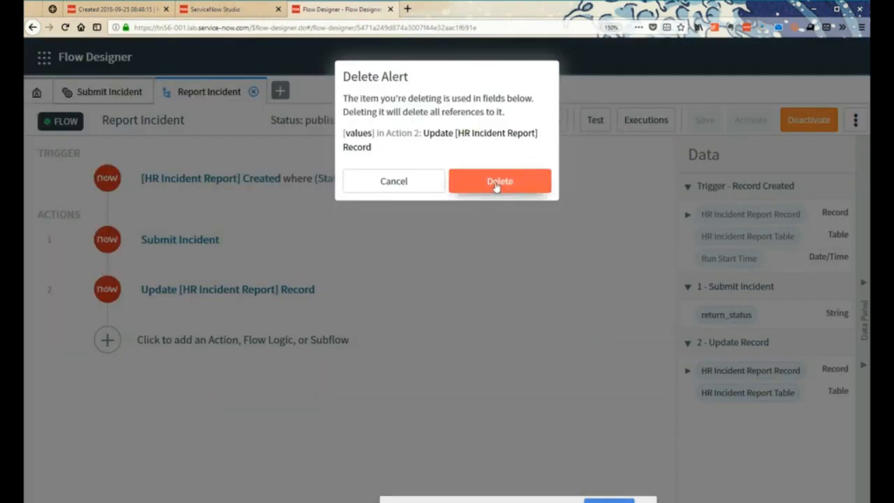
{"action": "left_click", "coordinate": [496, 184]}
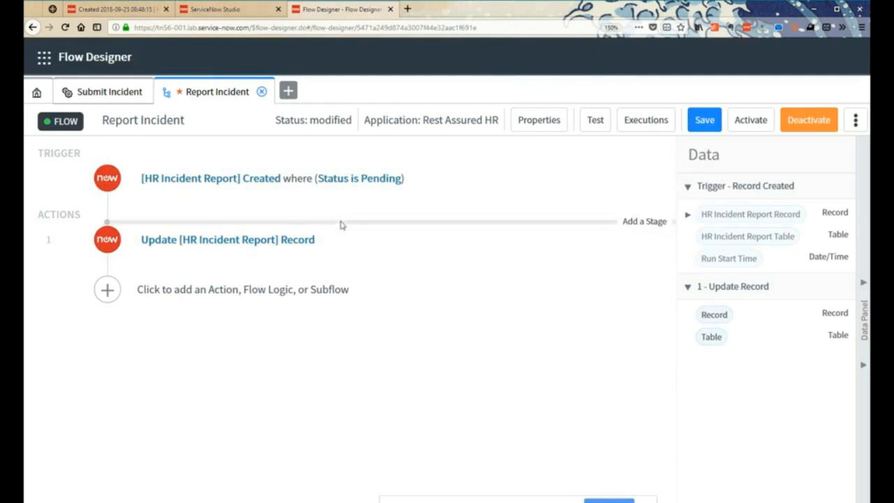
{"action": "left_click", "coordinate": [647, 222]}
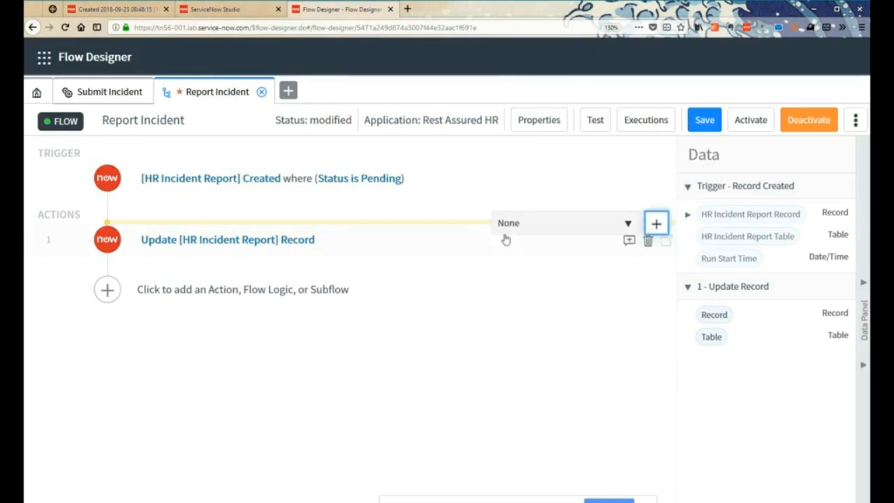
{"action": "left_click", "coordinate": [655, 224]}
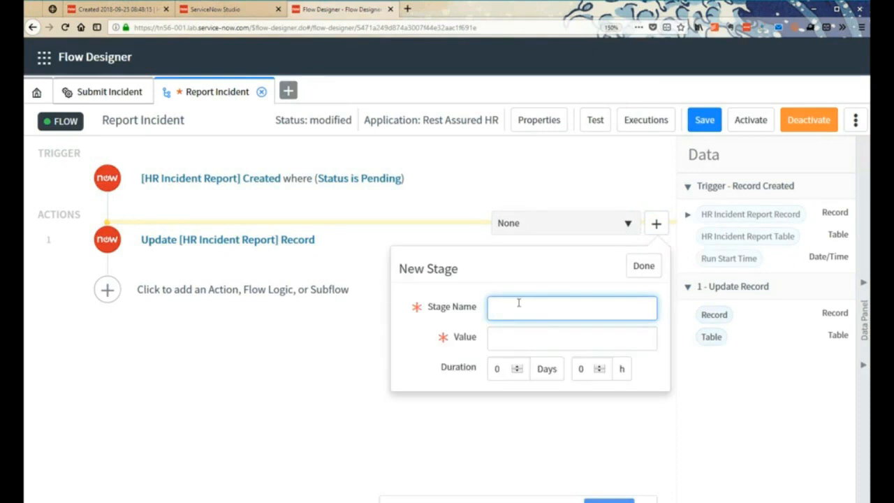
{"action": "left_click", "coordinate": [62, 215]}
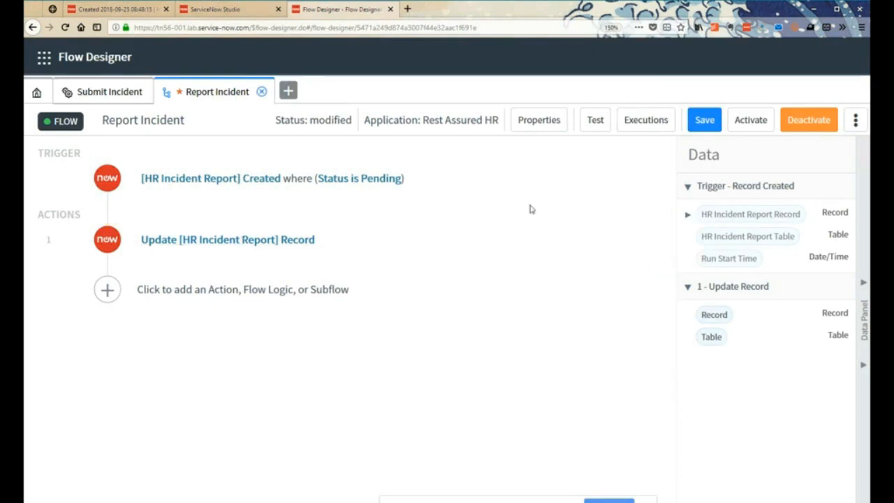
{"action": "mouse_move", "coordinate": [634, 231]}
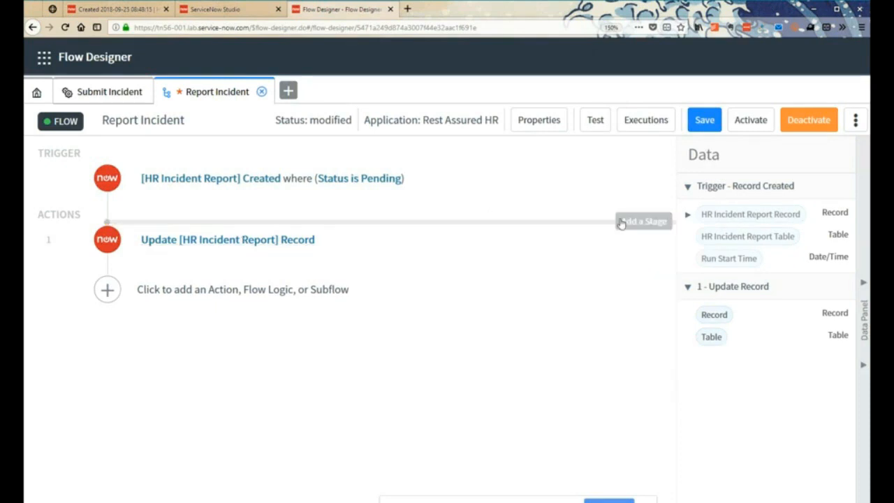
{"action": "left_click", "coordinate": [627, 239]}
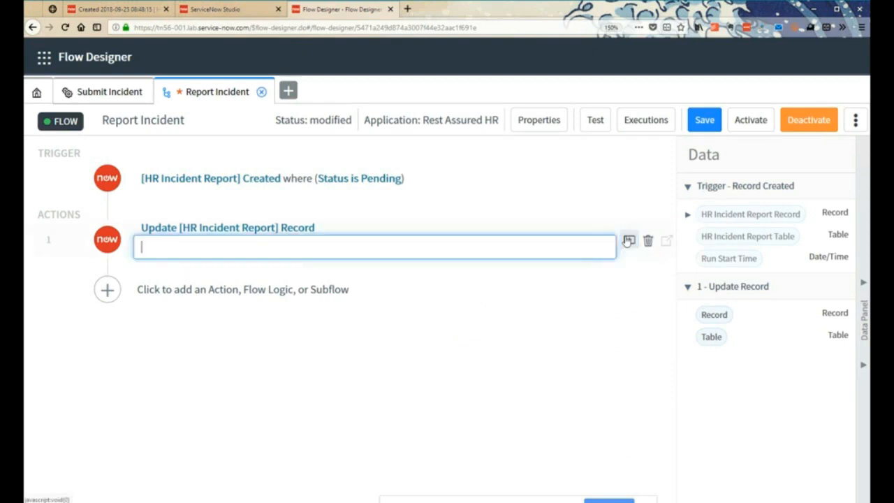
{"action": "left_click", "coordinate": [611, 279]}
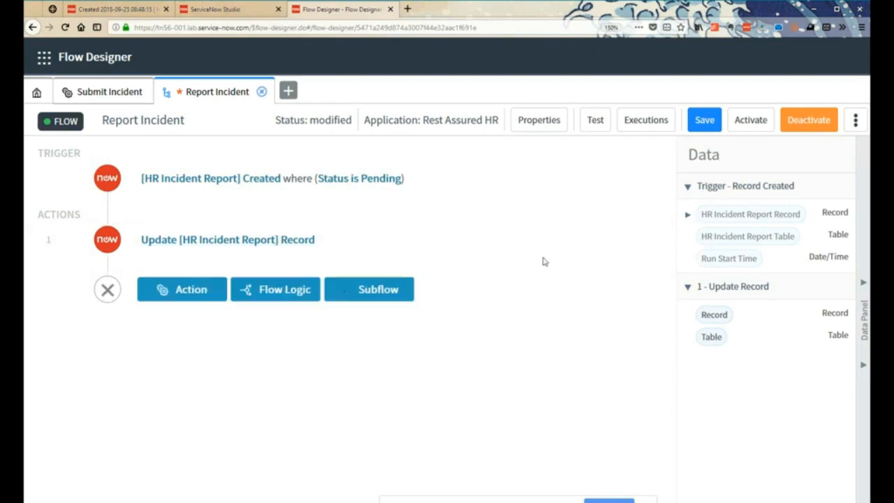
- Insert the first Submit Incident action listed under Rest Assured HR between the trigger and the Update Record action
{"action": "left_click", "coordinate": [108, 215]}
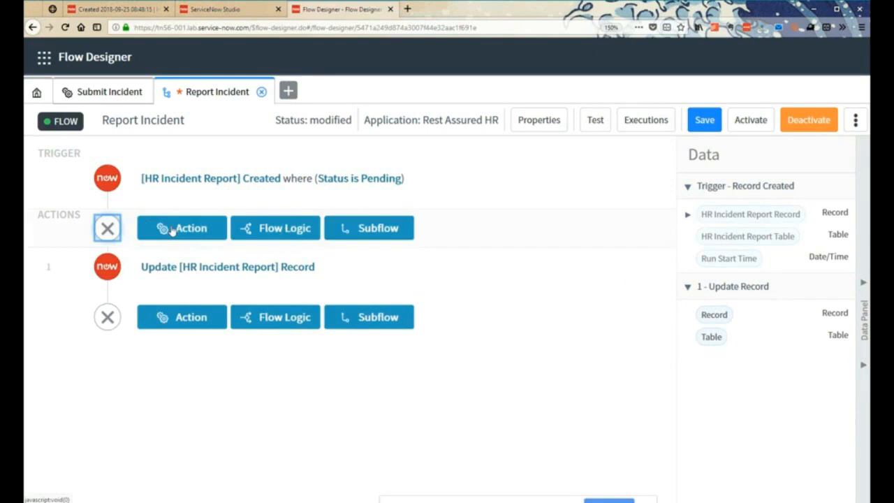
{"action": "left_click", "coordinate": [173, 230]}
{"action": "left_click", "coordinate": [63, 418]}
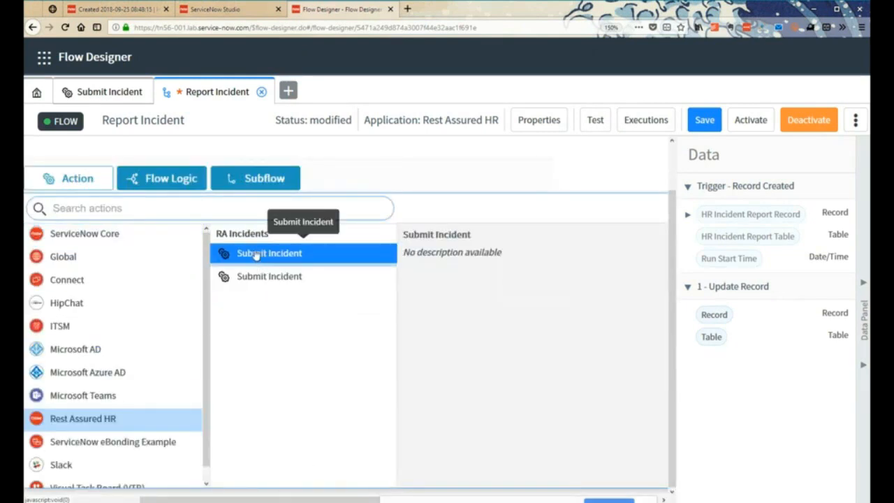
{"action": "left_click", "coordinate": [256, 254]}
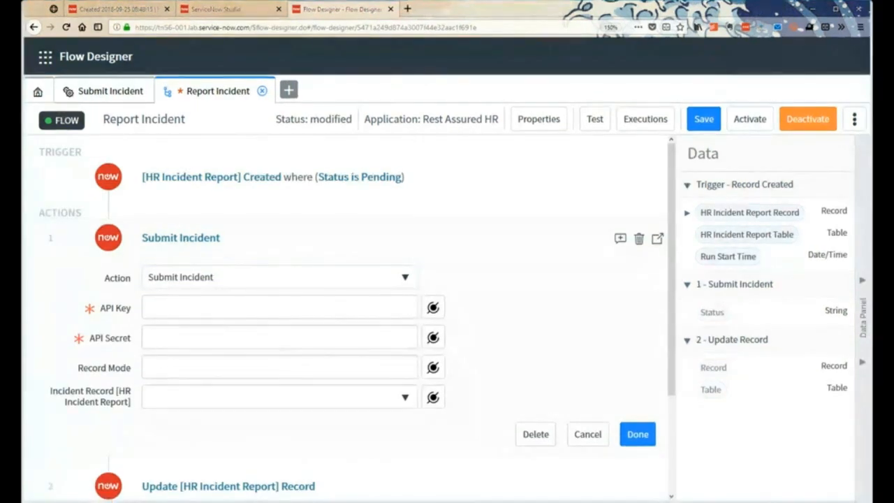
- Enter the API key and the API secret in the Submit Incident action
{"action": "left_click", "coordinate": [307, 330]}
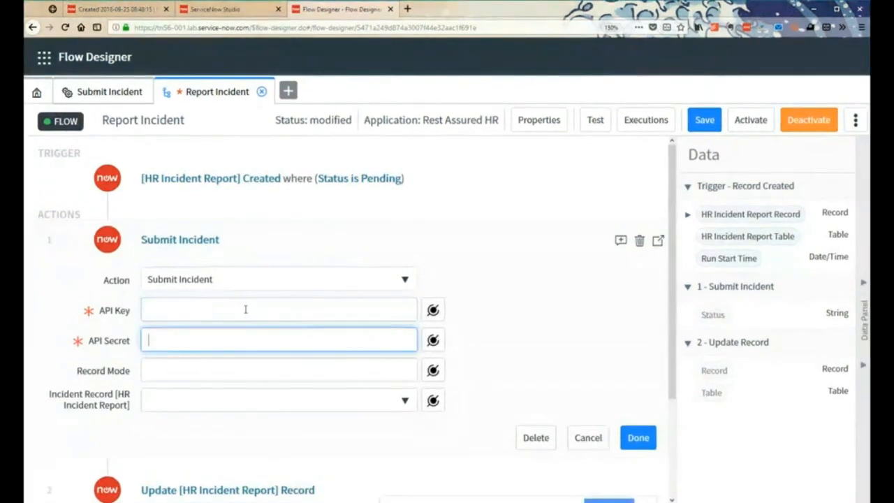
{"action": "left_click", "coordinate": [245, 308]}
{"action": "type", "text": "akeh9238kkj92j4kk9"}
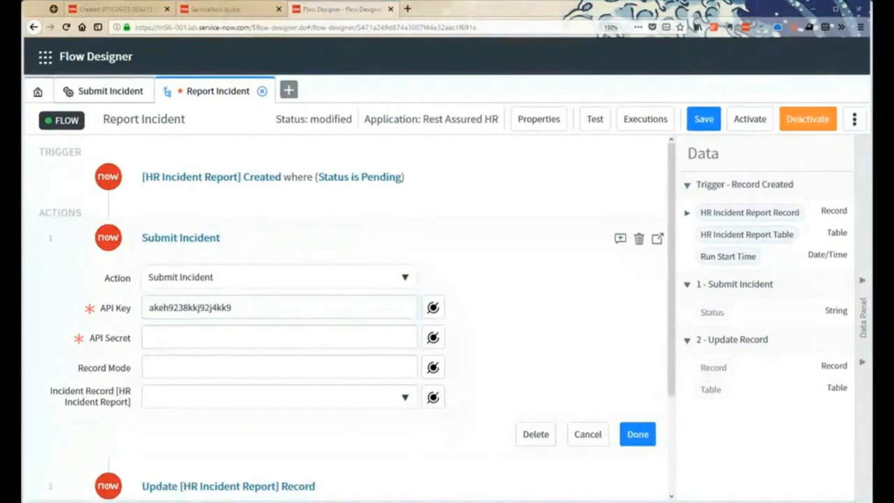
{"action": "left_click", "coordinate": [158, 339]}
{"action": "type", "text": "kdjhsowjerhks292749kjkjs"}
{"action": "left_click", "coordinate": [258, 369]}
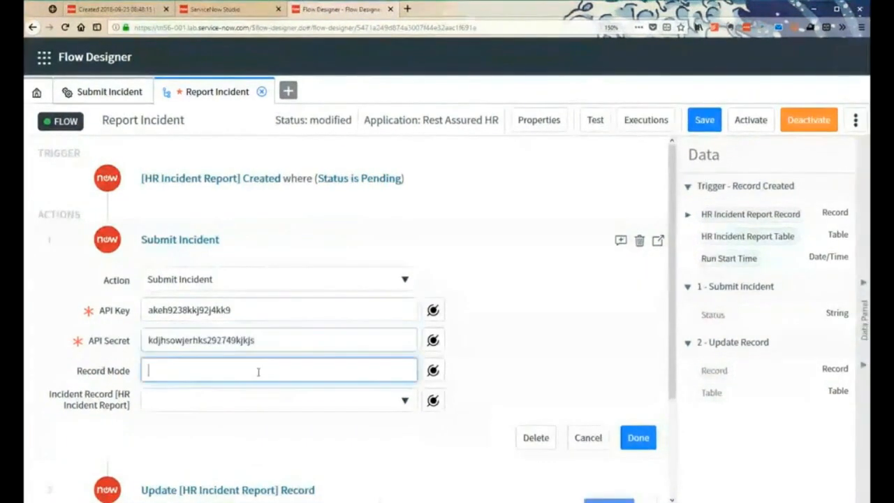
{"action": "type", "text": "update"}
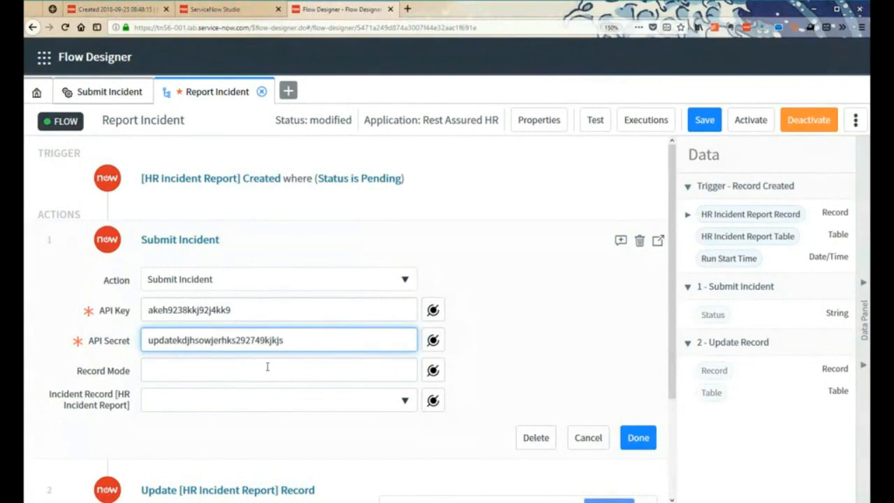
{"action": "key", "text": "BackSpace"}
{"action": "key", "text": "BackSpace"}
{"action": "key", "text": "BackSpace"}
{"action": "key", "text": "BackSpace"}
{"action": "key", "text": "BackSpace"}
{"action": "key", "text": "BackSpace"}
- Set Record Mode to update and Incident Record to the trigger's HR Incident Report Record, and finish the Submit Incident action
{"action": "key", "text": "Tab"}
{"action": "key", "text": "Tab"}
{"action": "type", "text": "update"}
{"action": "key", "text": "Tab"}
{"action": "left_click", "coordinate": [359, 410]}
{"action": "left_click", "coordinate": [758, 214]}
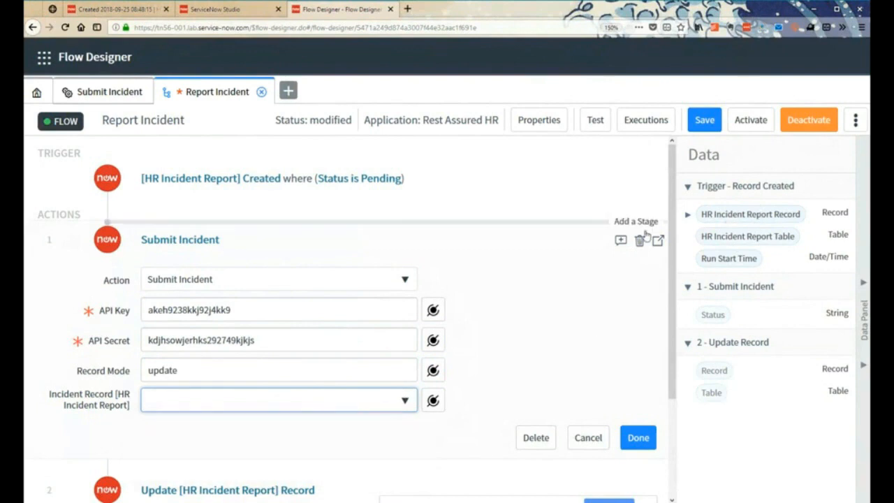
{"action": "left_click_drag", "start_coordinate": [720, 215], "coordinate": [214, 403]}
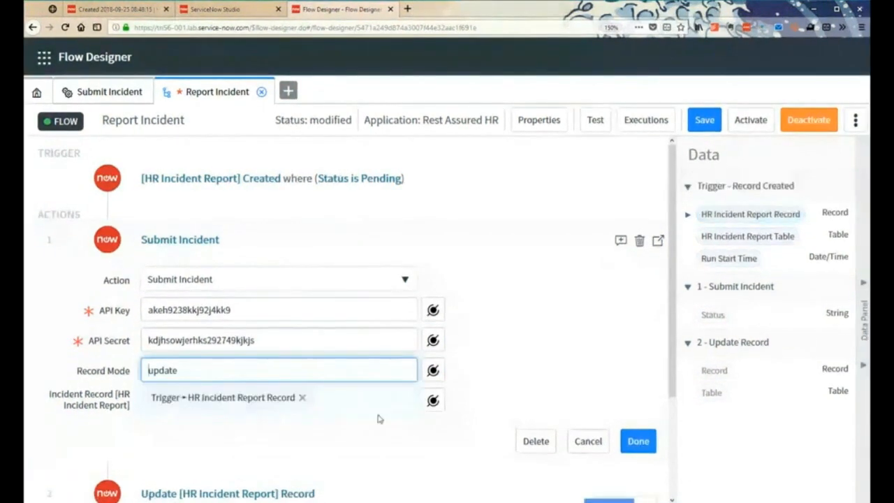
{"action": "left_click", "coordinate": [638, 442]}
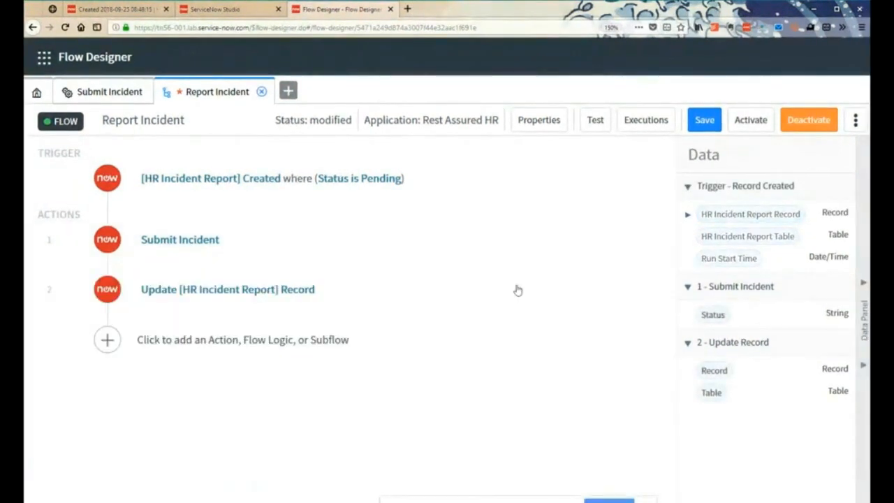
- Save the Report Incident flow and try to activate it
{"action": "left_click", "coordinate": [705, 119]}
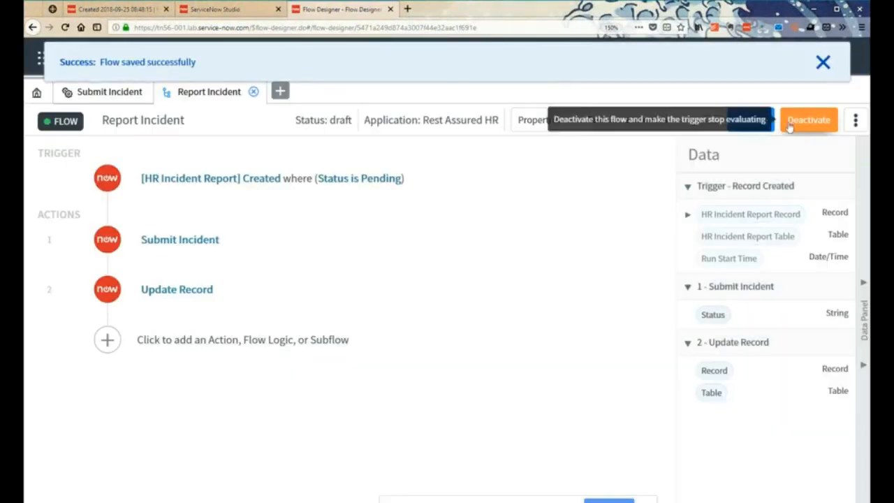
{"action": "left_click", "coordinate": [749, 121]}
{"action": "left_click", "coordinate": [511, 186]}
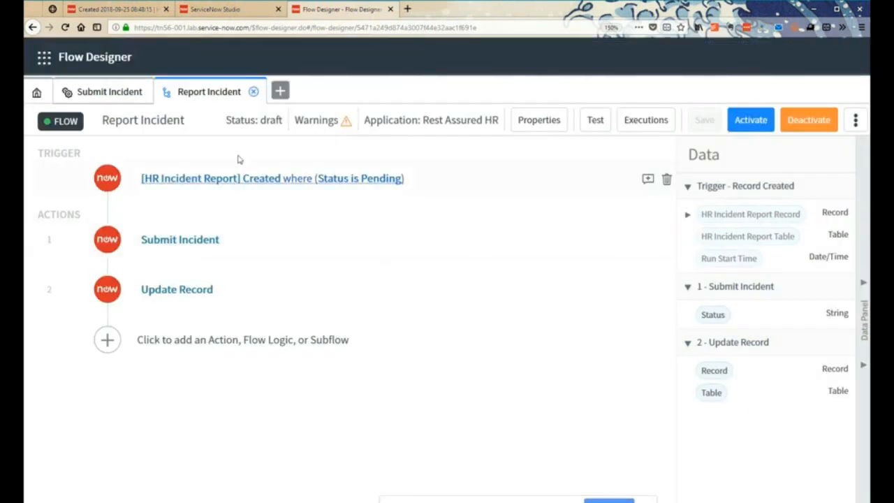
- Read the flow's warnings and examine the input values of the Submit Incident action
{"action": "left_click", "coordinate": [346, 122]}
{"action": "left_click", "coordinate": [346, 123]}
{"action": "left_click", "coordinate": [345, 123]}
{"action": "left_click", "coordinate": [345, 123]}
{"action": "left_click", "coordinate": [346, 122]}
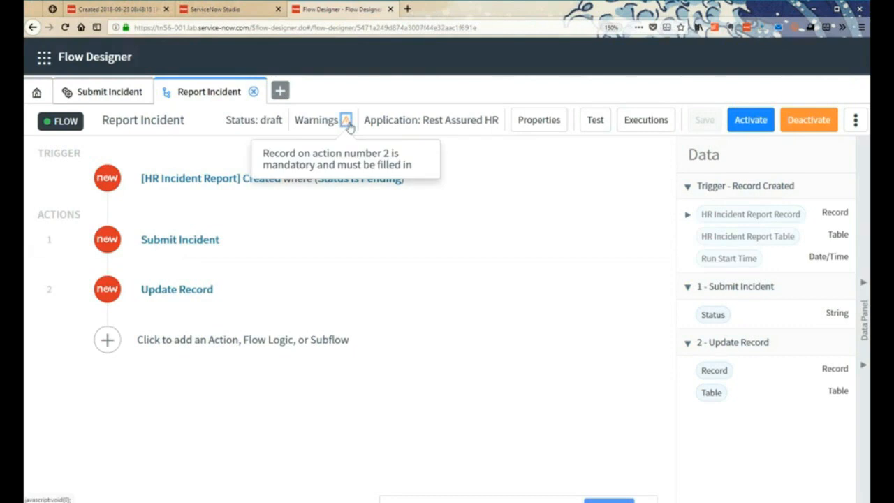
{"action": "left_click", "coordinate": [186, 246]}
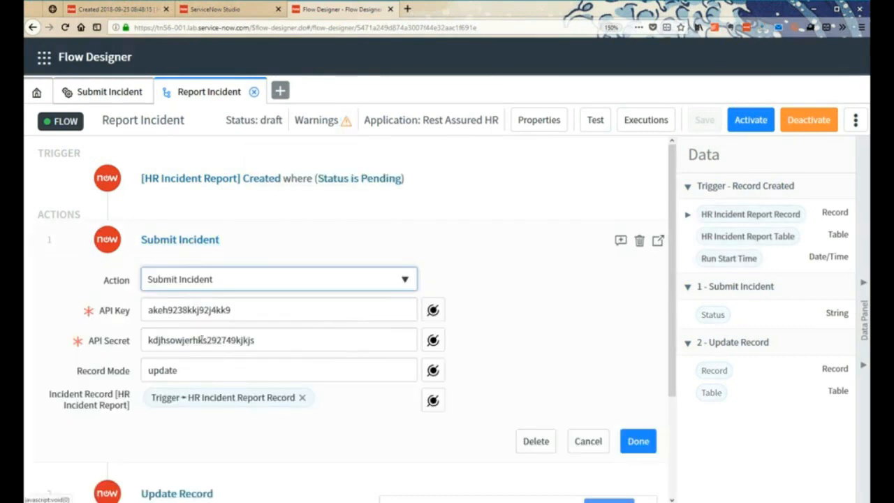
{"action": "left_click", "coordinate": [183, 240]}
- Set the Update Record action's Record to the HR Incident Report Record from the Record Created trigger
{"action": "left_click", "coordinate": [190, 290]}
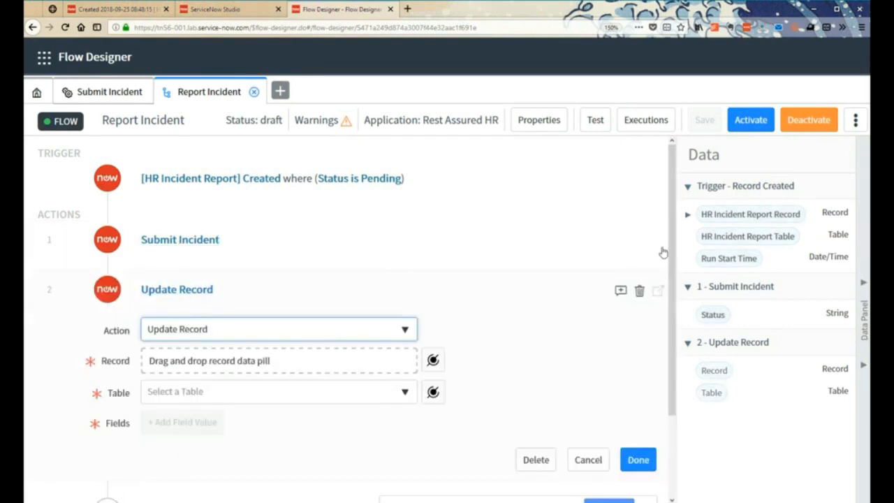
{"action": "left_click", "coordinate": [432, 360]}
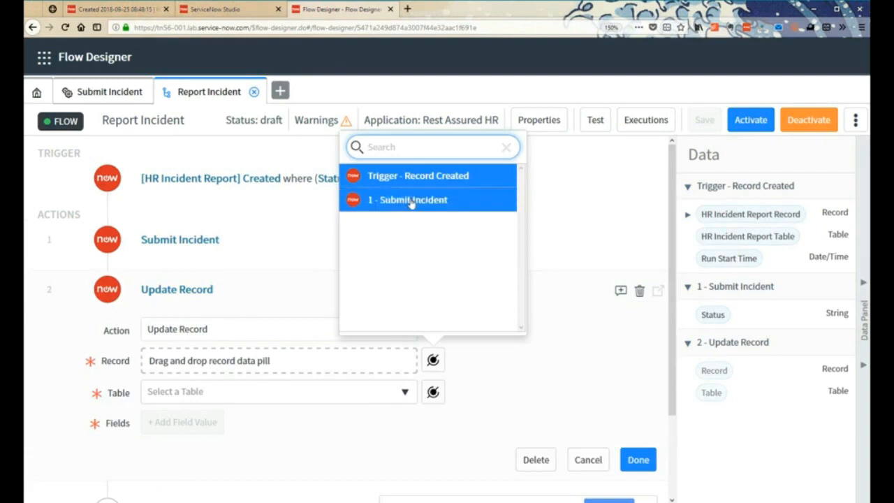
{"action": "left_click", "coordinate": [443, 175]}
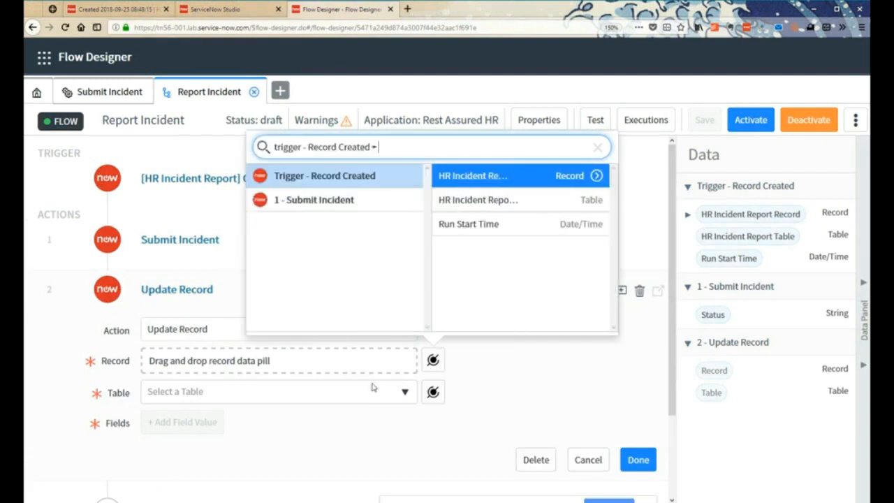
{"action": "left_click", "coordinate": [523, 181]}
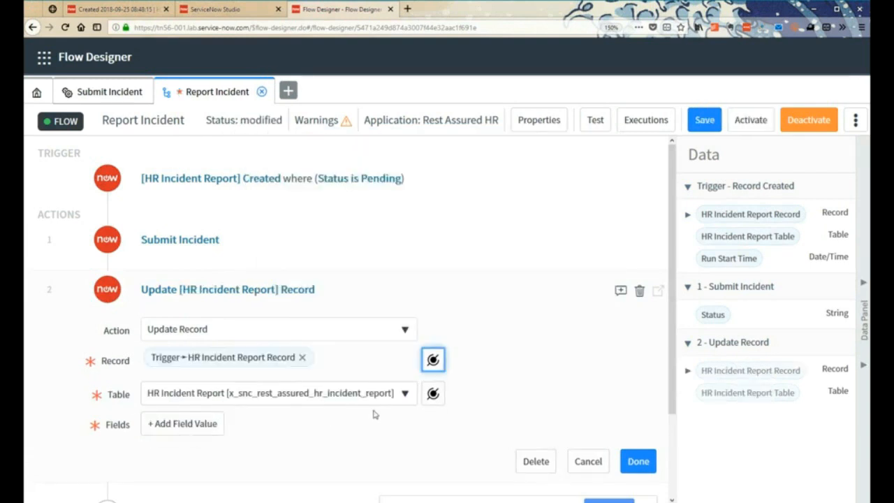
- Add a Status field value to the Update Record action of the Report Incident flow
{"action": "left_click", "coordinate": [196, 425]}
{"action": "left_click", "coordinate": [201, 424]}
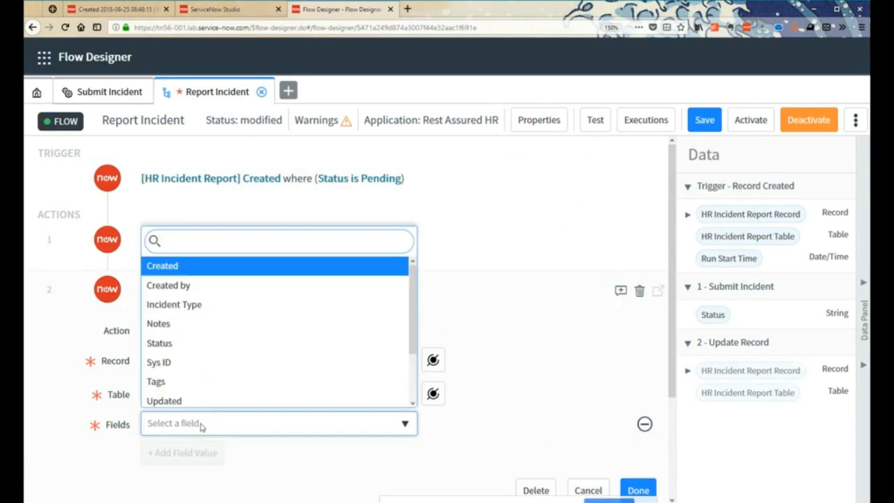
{"action": "type", "text": "sta"}
{"action": "left_click", "coordinate": [186, 399]}
{"action": "left_click", "coordinate": [503, 416]}
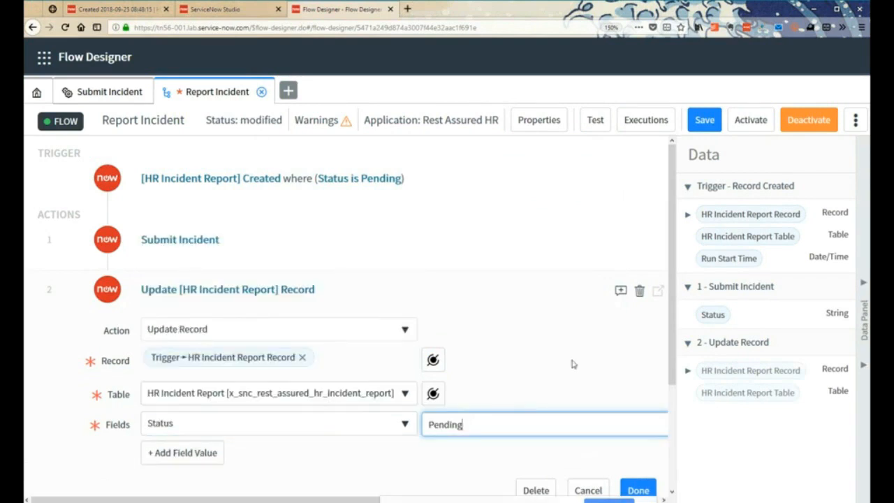
- Replace the Status field's Pending value with the Status output of the Submit Incident action, and finish the Update Record action
{"action": "key", "text": "BackSpace"}
{"action": "key", "text": "BackSpace"}
{"action": "key", "text": "BackSpace"}
{"action": "key", "text": "BackSpace"}
{"action": "key", "text": "BackSpace"}
{"action": "key", "text": "BackSpace"}
{"action": "left_click_drag", "start_coordinate": [712, 313], "coordinate": [470, 425]}
{"action": "double_click", "coordinate": [513, 429]}
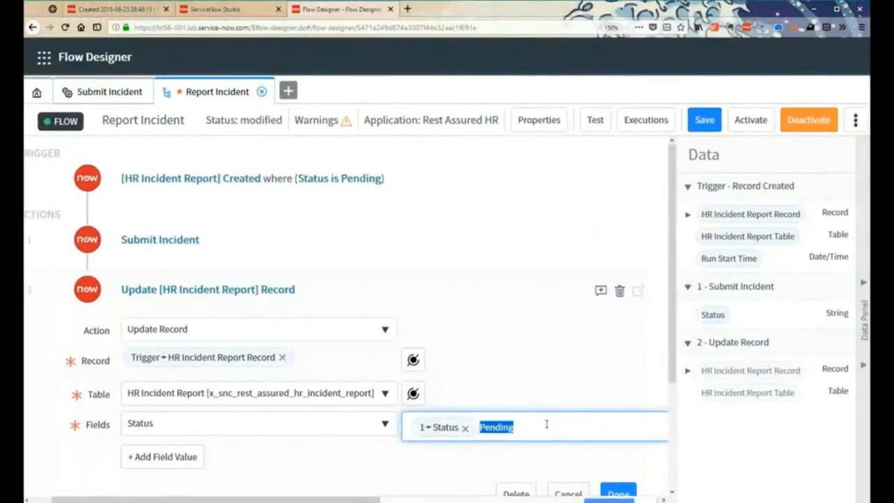
{"action": "key", "text": "BackSpace"}
{"action": "scroll", "coordinate": [575, 462], "scroll_direction": "down", "scroll_amount": 3}
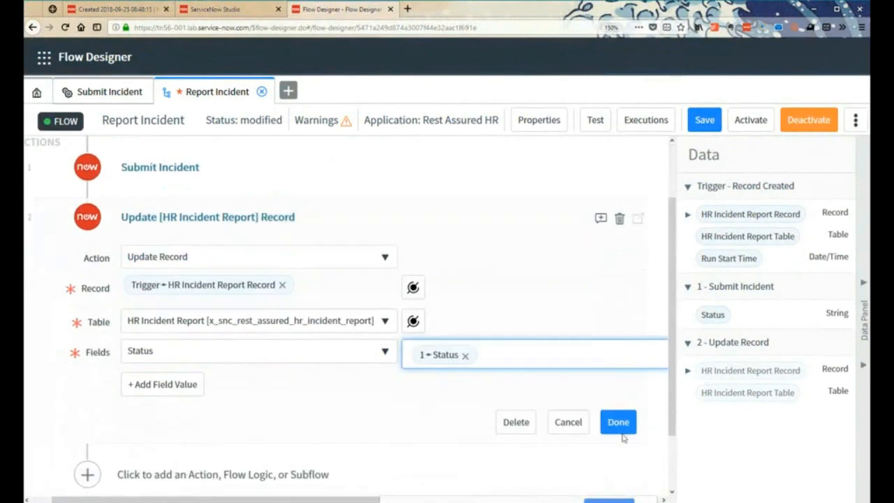
{"action": "left_click", "coordinate": [623, 424]}
- Save and activate the Report Incident flow
{"action": "left_click", "coordinate": [706, 120]}
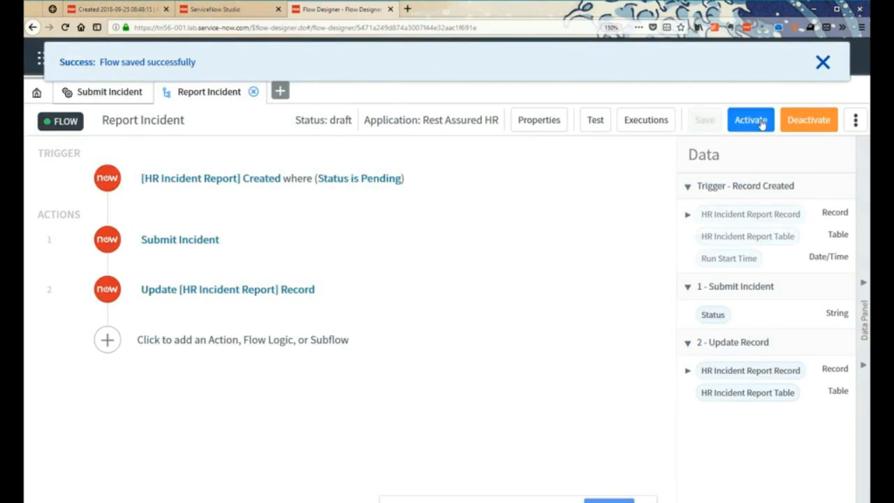
{"action": "left_click", "coordinate": [751, 120]}
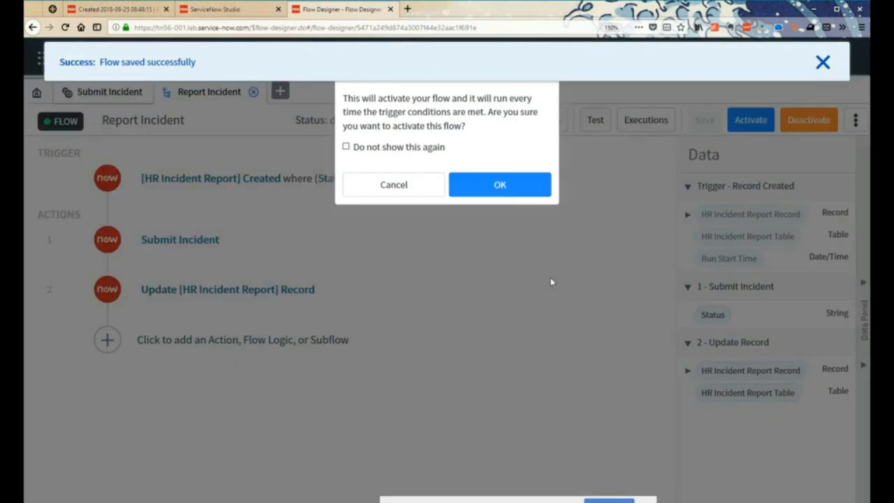
{"action": "left_click", "coordinate": [499, 184]}
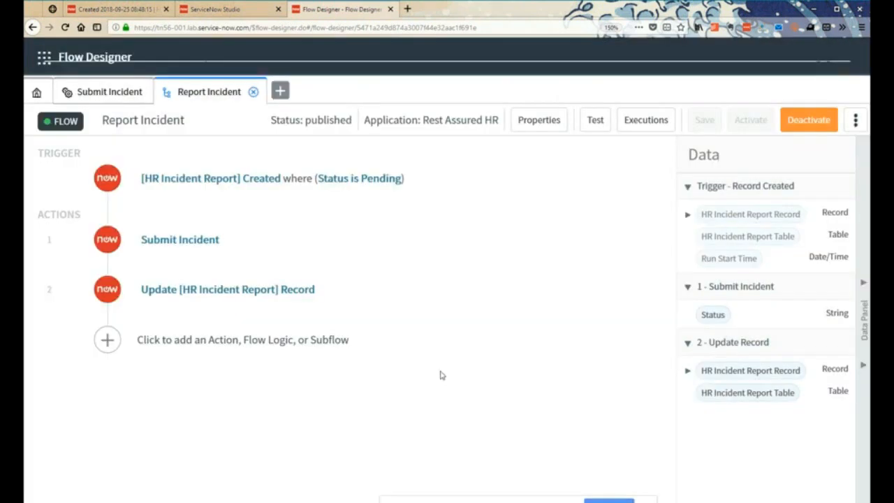
{"action": "left_click", "coordinate": [821, 64]}
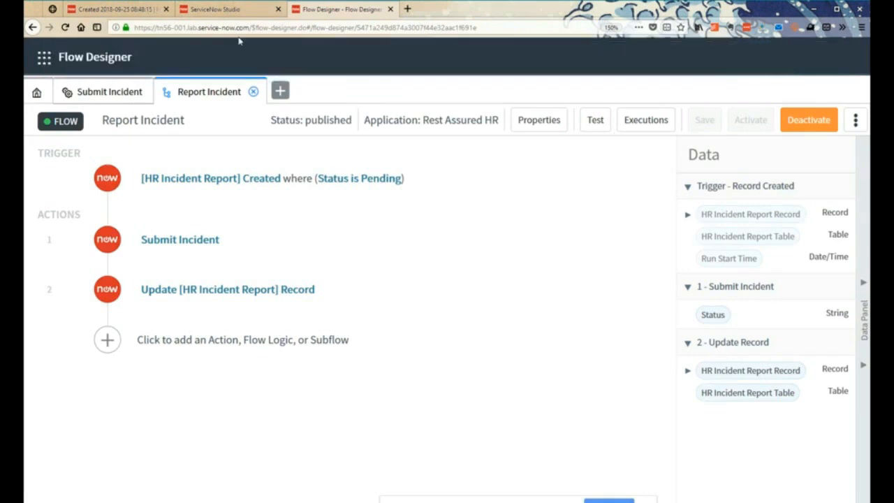
- Delete the Non-Praise HR incident report about stealing pens from the workplace
{"action": "left_click", "coordinate": [123, 13]}
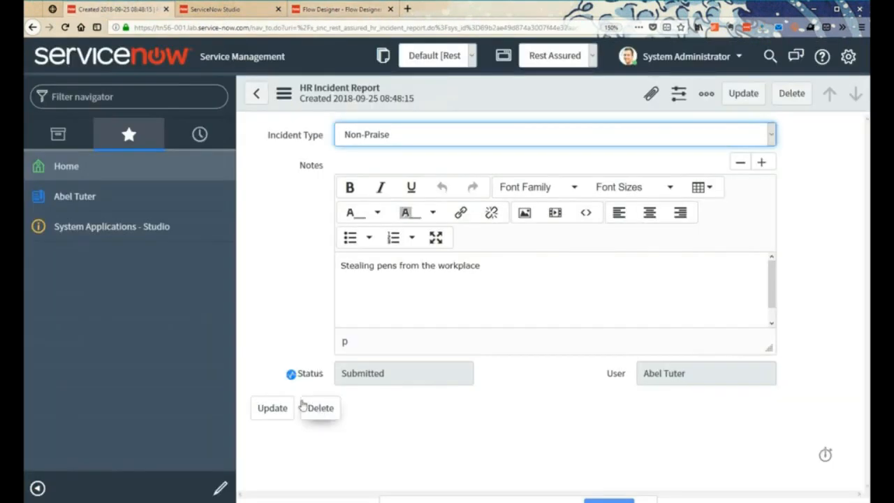
{"action": "left_click", "coordinate": [321, 408]}
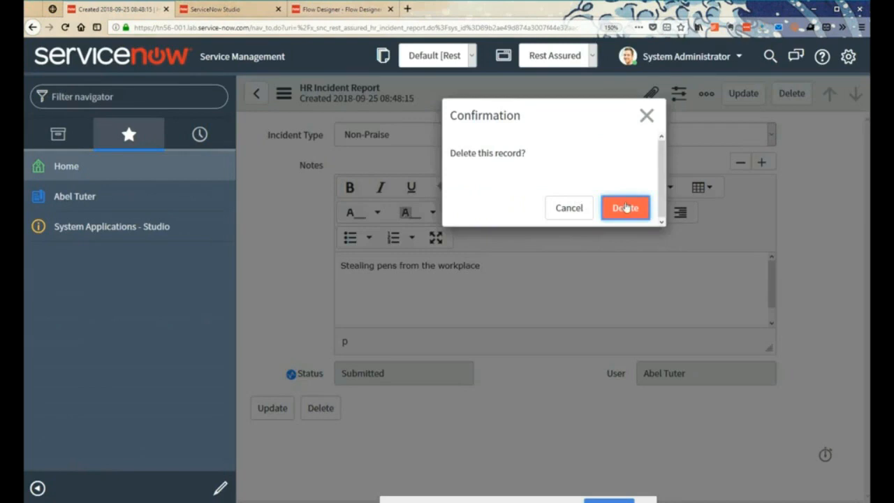
{"action": "left_click", "coordinate": [624, 208]}
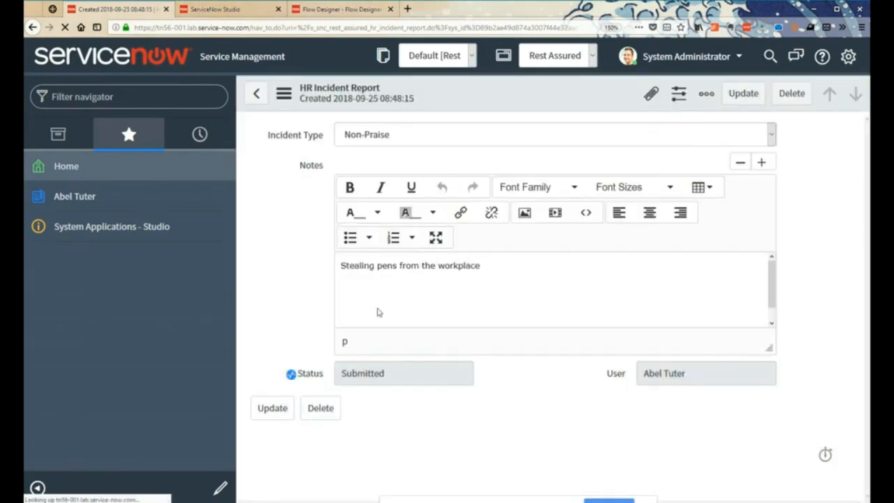
- Submit a new HR incident report for the same user with type Praise and the note "He opens doors for everyone!"
{"action": "scroll", "coordinate": [382, 395], "scroll_direction": "down", "scroll_amount": 5}
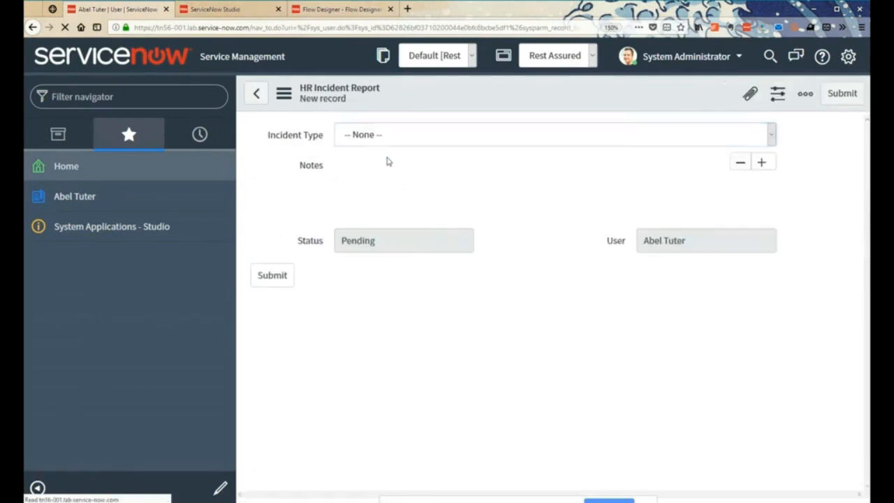
{"action": "left_click", "coordinate": [386, 134]}
{"action": "left_click", "coordinate": [353, 172]}
{"action": "left_click", "coordinate": [361, 279]}
{"action": "type", "text": "He opens dorr"}
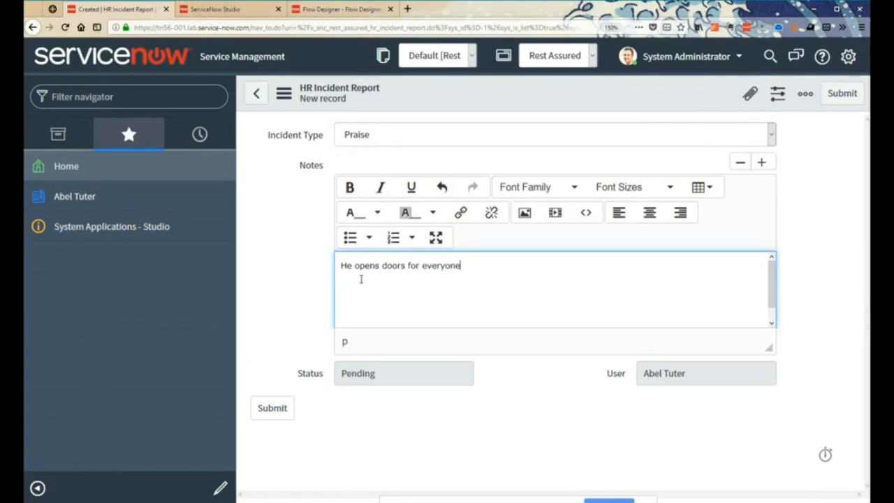
{"action": "left_click", "coordinate": [273, 408]}
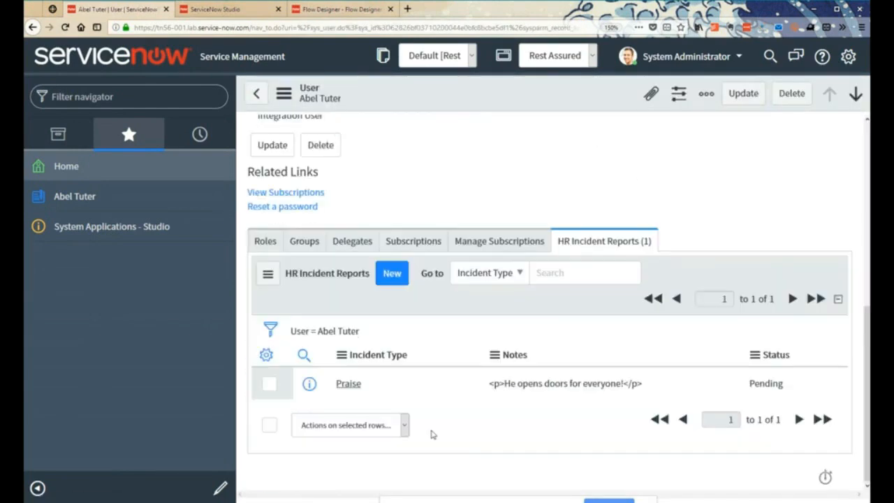
- Open the new Praise report to check its status, and check the matching record in the RestAssured HR System
{"action": "left_click", "coordinate": [310, 384]}
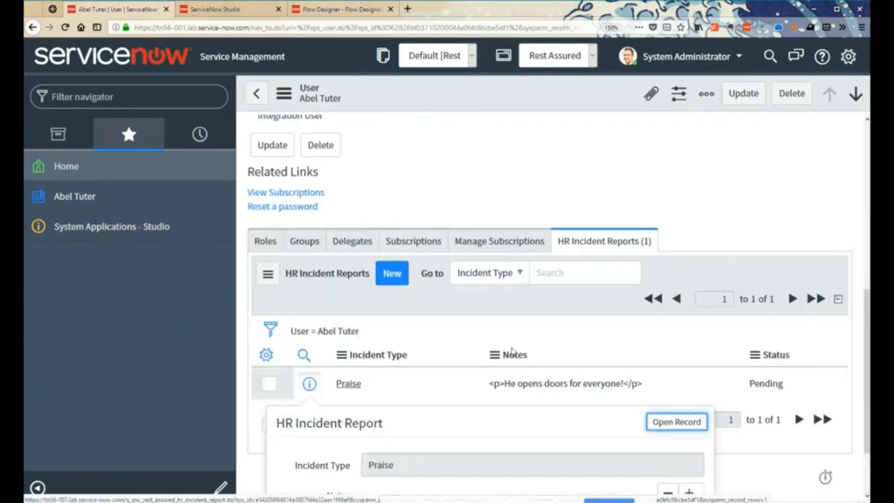
{"action": "left_click", "coordinate": [677, 422]}
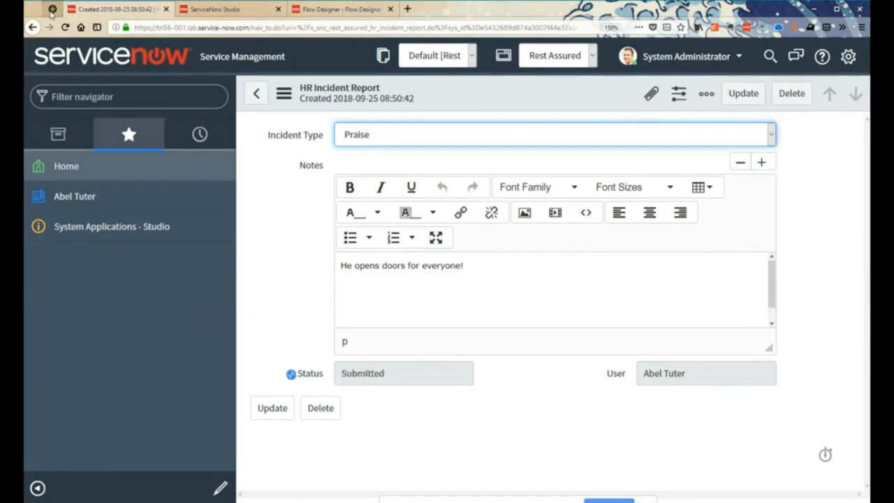
{"action": "left_click", "coordinate": [52, 9]}
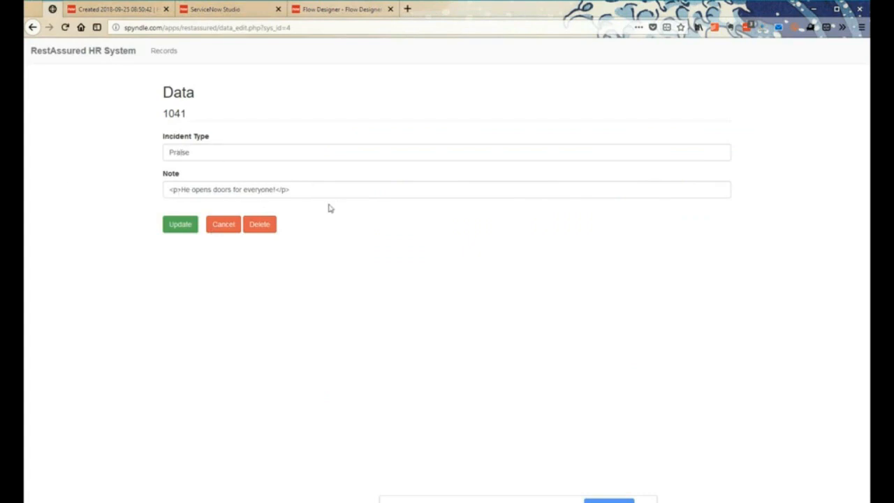
{"action": "left_click", "coordinate": [303, 9]}
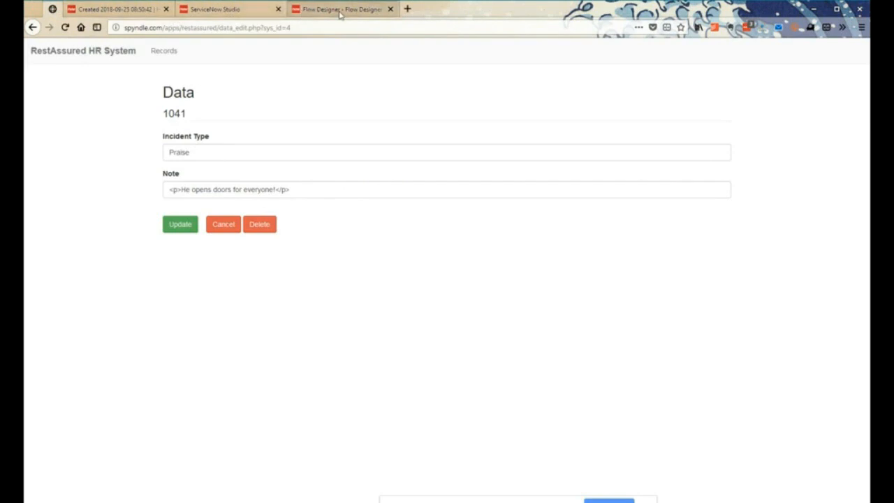
{"action": "left_click", "coordinate": [111, 11]}
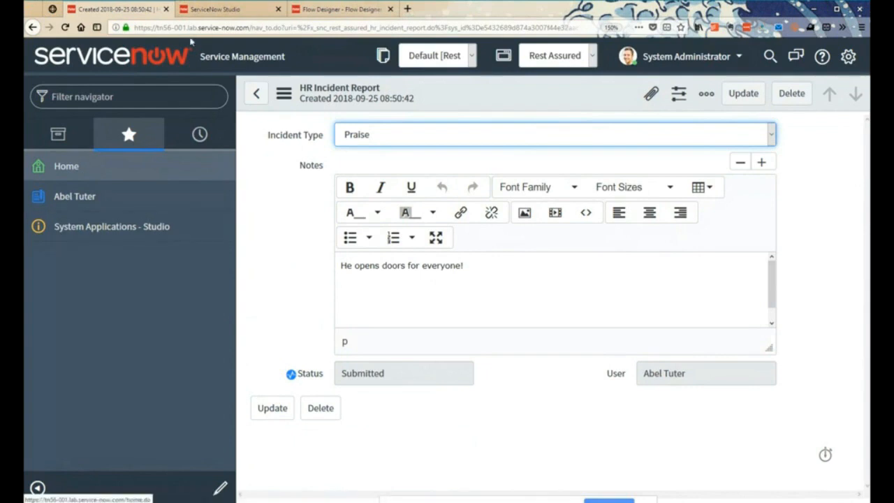
- Switch to ServiceNow Studio and examine the application's Flow Designer files, including the Report Incident flow and its actions
{"action": "left_click", "coordinate": [230, 16]}
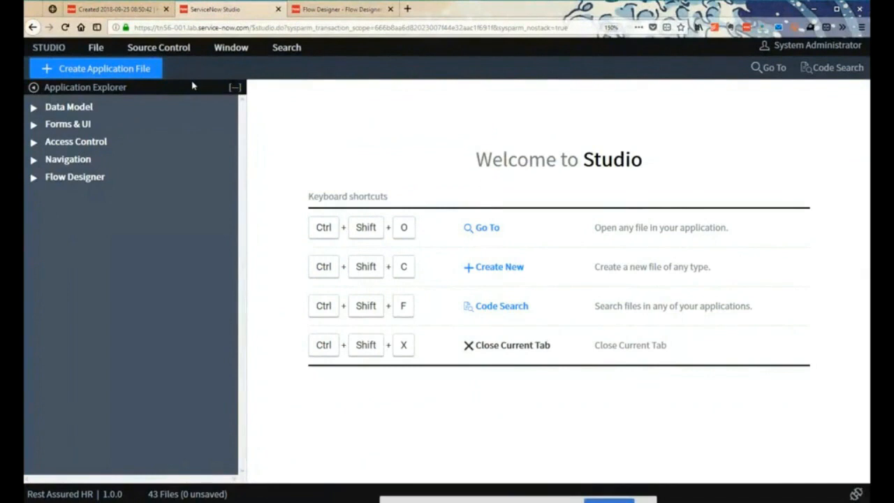
{"action": "left_click", "coordinate": [33, 176]}
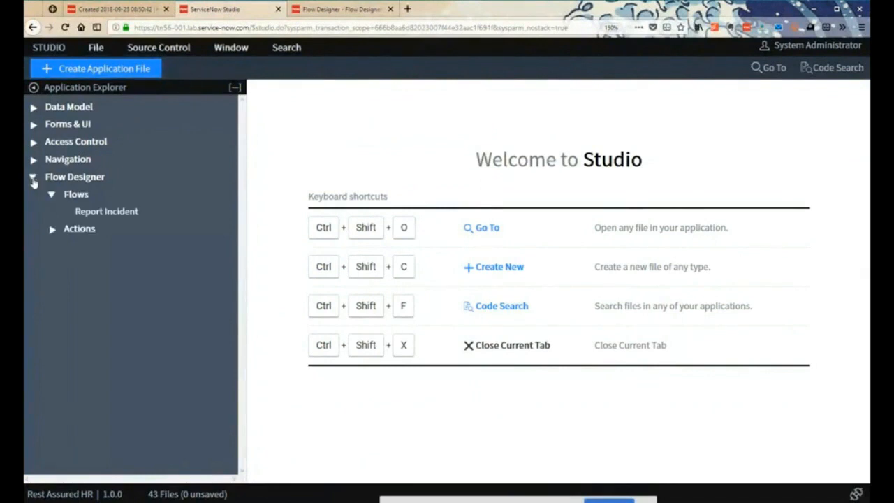
{"action": "left_click", "coordinate": [91, 213]}
{"action": "left_click", "coordinate": [53, 229]}
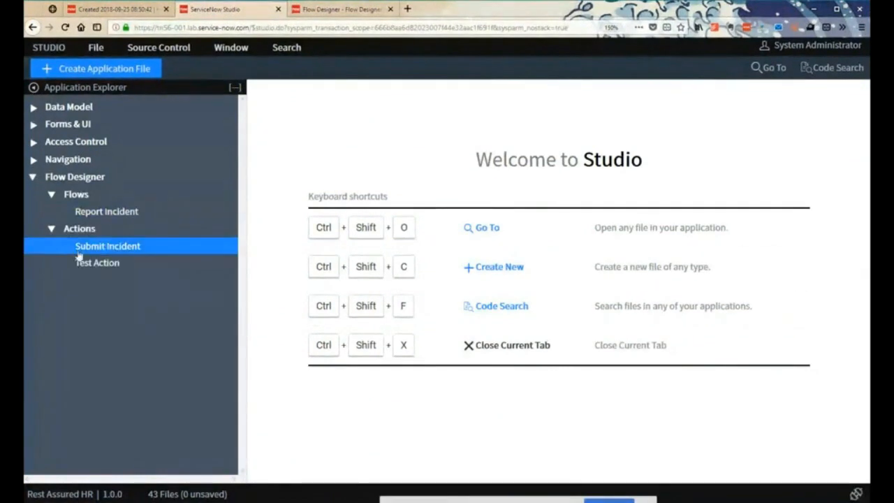
{"action": "left_click", "coordinate": [94, 264]}
{"action": "left_click", "coordinate": [96, 249]}
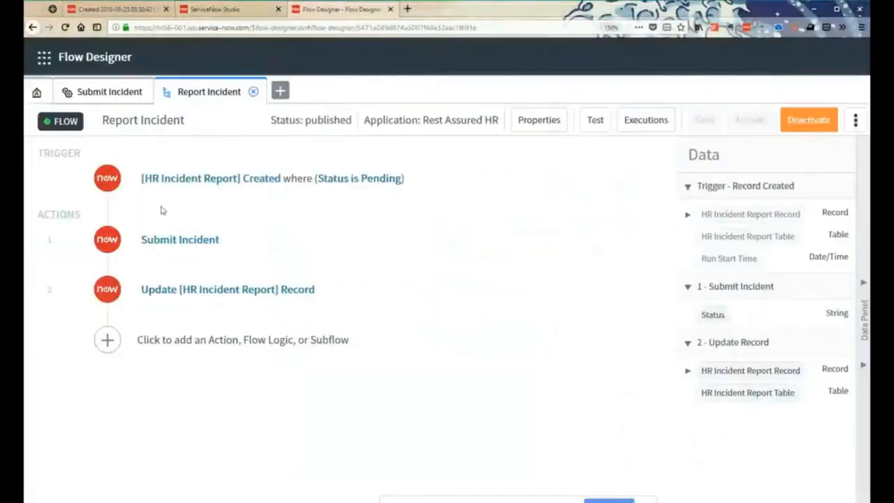
- Open the Submit Incident action in Flow Designer and examine its action properties
{"action": "left_click", "coordinate": [96, 91]}
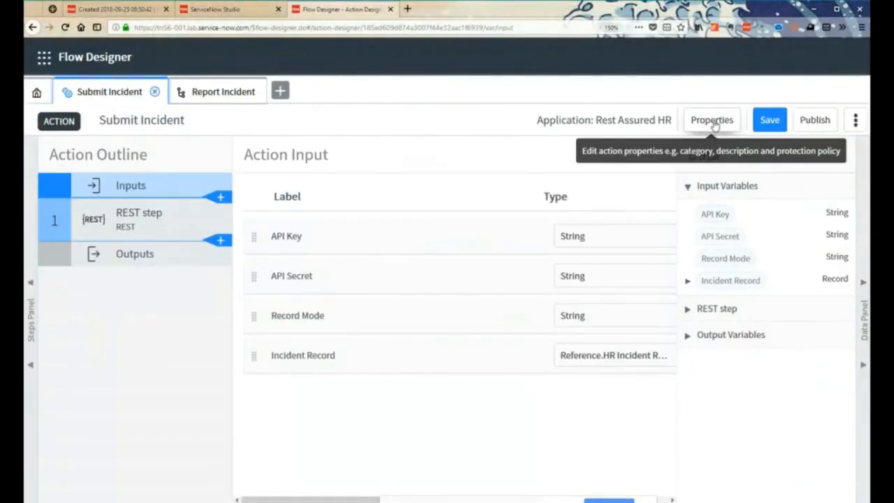
{"action": "left_click", "coordinate": [714, 124]}
{"action": "left_click", "coordinate": [332, 129]}
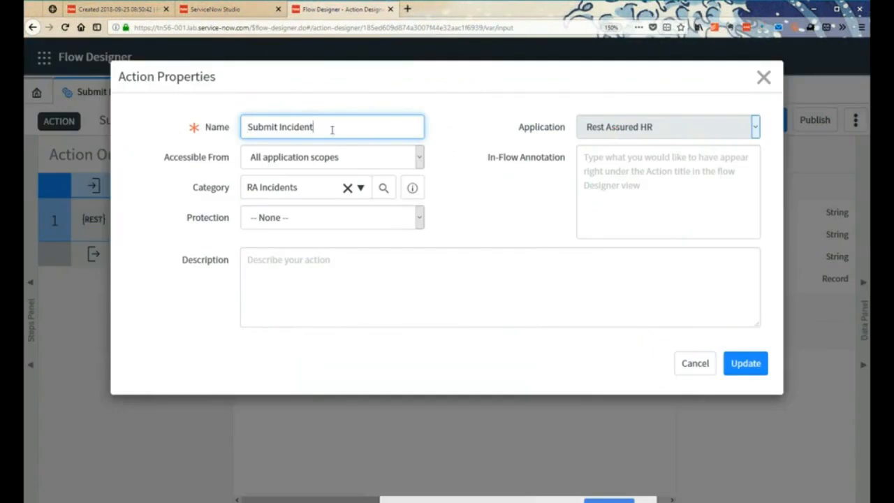
{"action": "type", "text": "SPoke"}
{"action": "key", "text": "BackSpace"}
{"action": "key", "text": "BackSpace"}
{"action": "key", "text": "BackSpace"}
{"action": "key", "text": "BackSpace"}
{"action": "type", "text": "poke"}
{"action": "key", "text": "BackSpace"}
{"action": "key", "text": "BackSpace"}
{"action": "key", "text": "BackSpace"}
{"action": "key", "text": "BackSpace"}
{"action": "key", "text": "BackSpace"}
{"action": "key", "text": "BackSpace"}
{"action": "key", "text": "Return"}
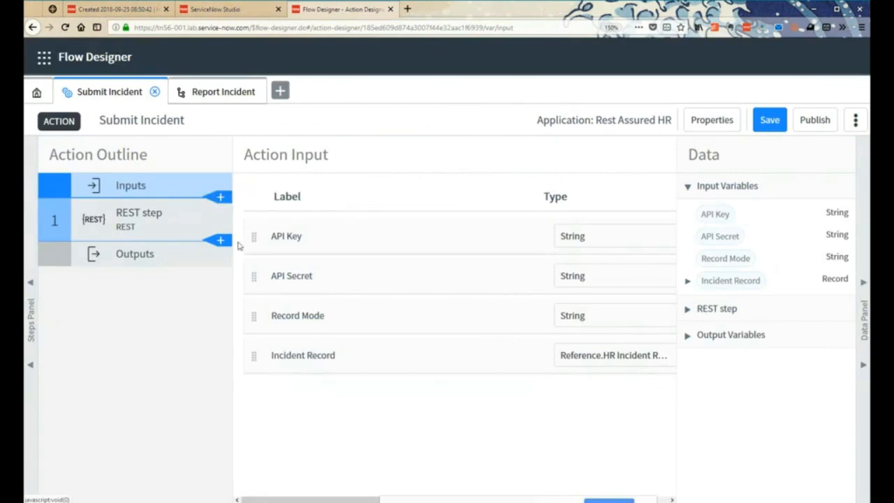